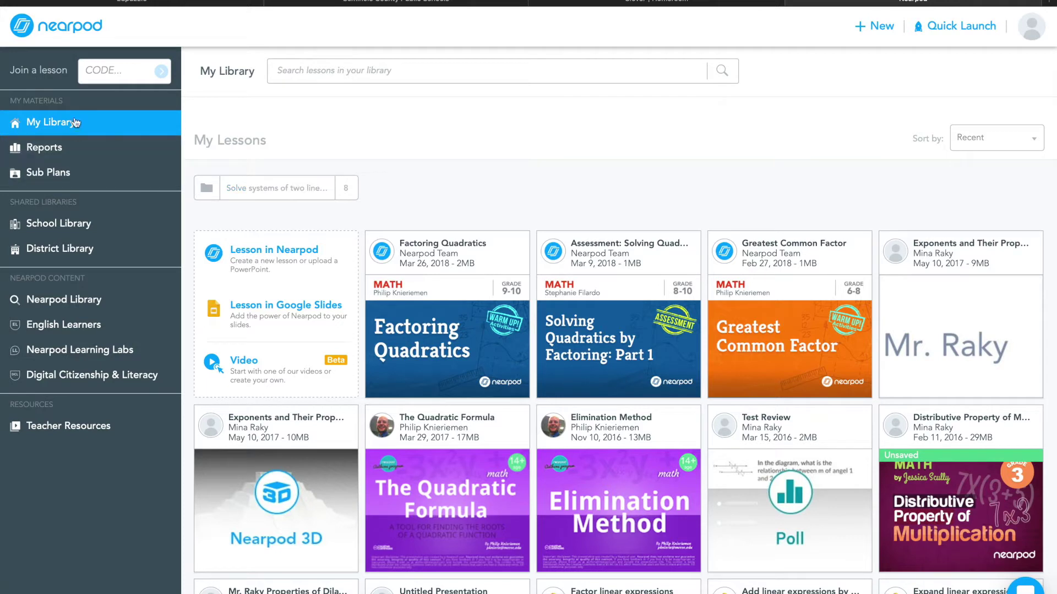
Step: Look over the lesson code field and the saved lessons in My Library
left_click(115, 75)
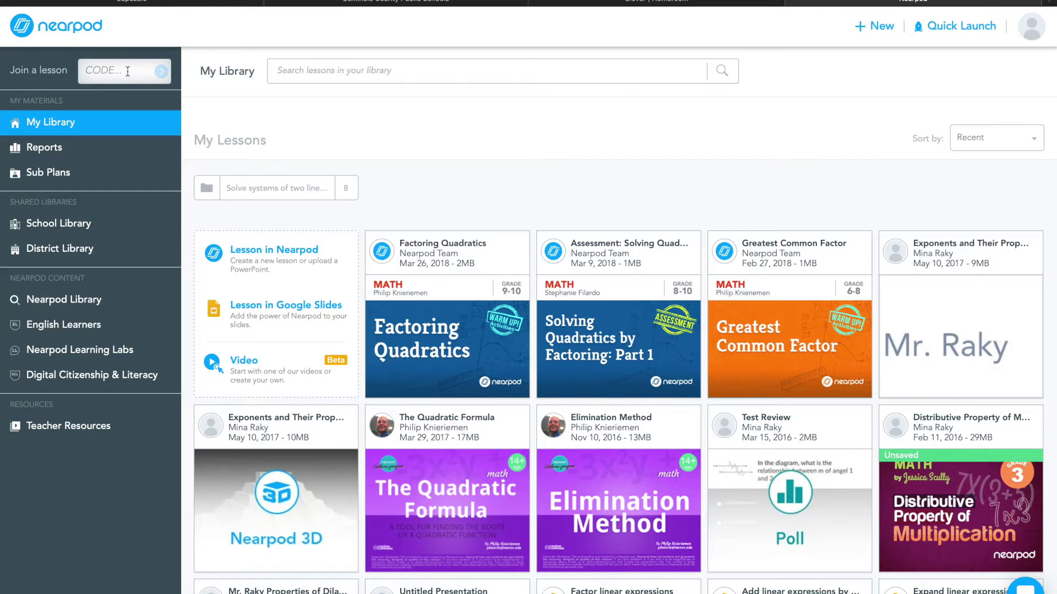
left_click(74, 132)
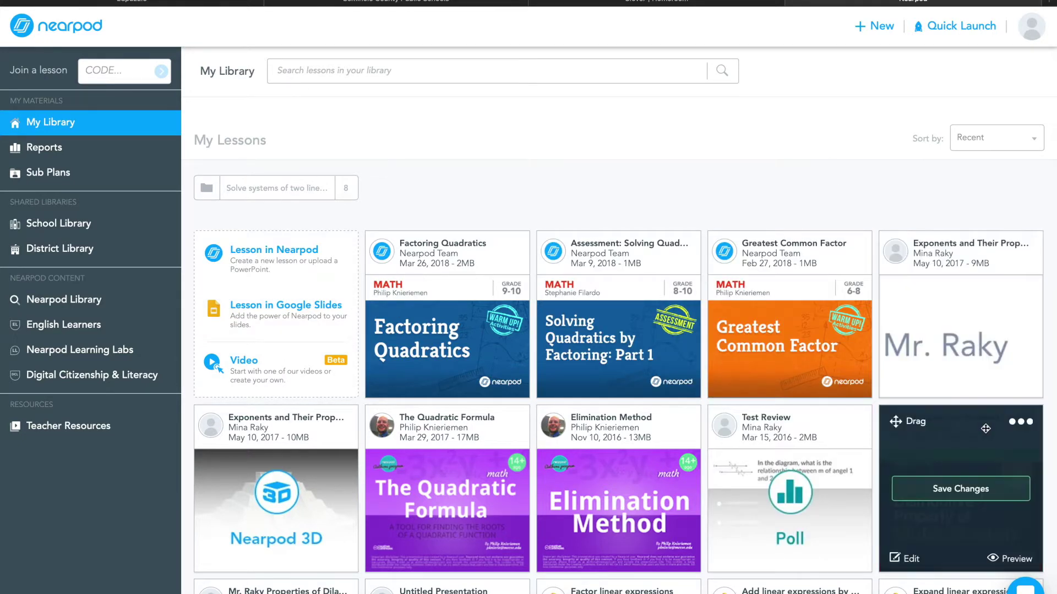
scroll(882, 141, "down", 3)
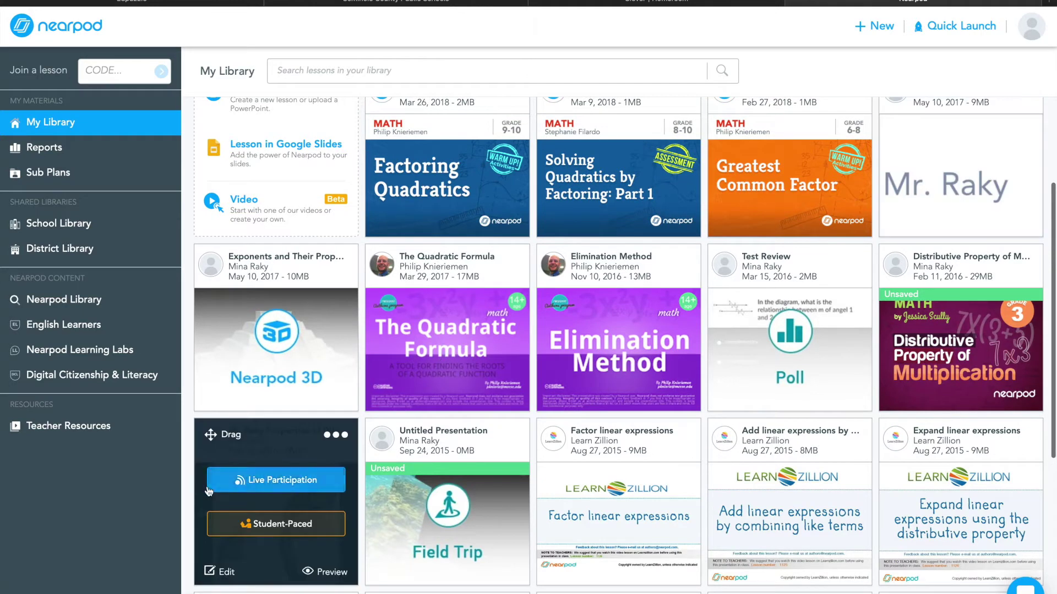
mouse_move(353, 261)
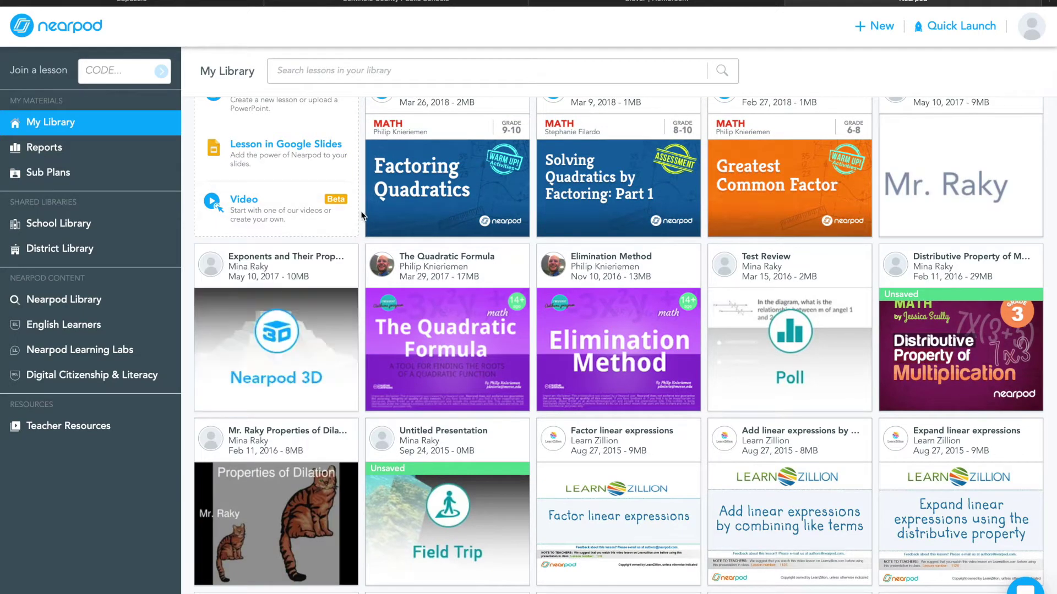
scroll(404, 270, "up", 1)
scroll(404, 272, "up", 3)
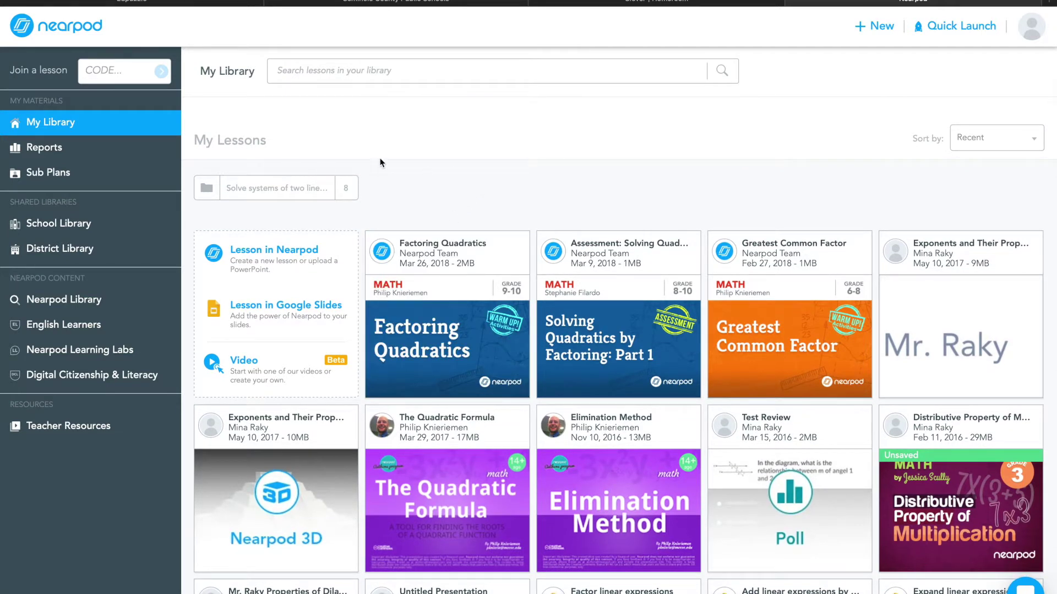
Step: Open the Nearpod Library and filter its content by Florida standards, Math and 8th grade
left_click(74, 300)
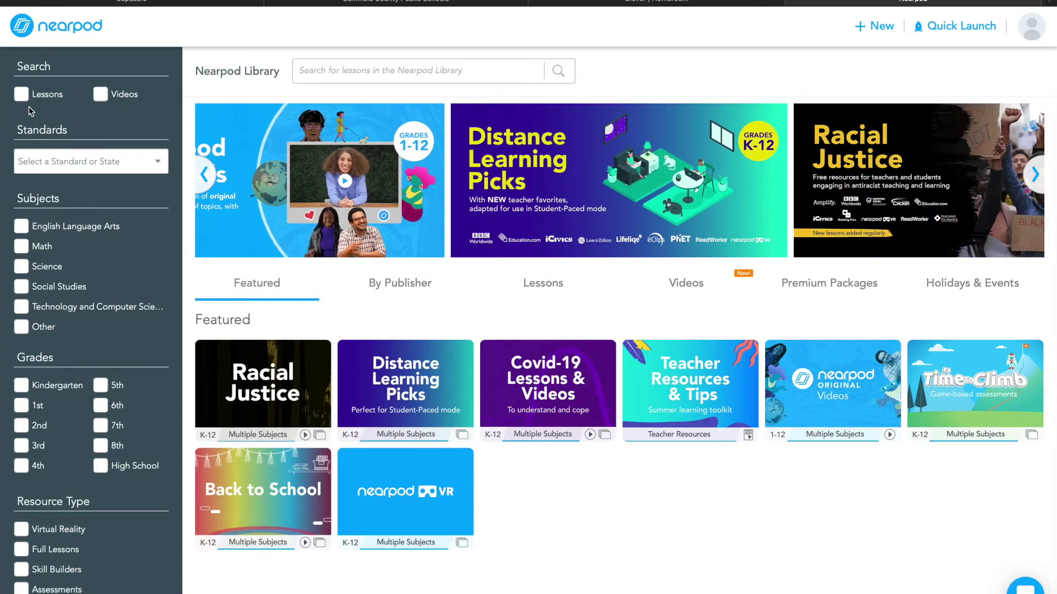
left_click(46, 162)
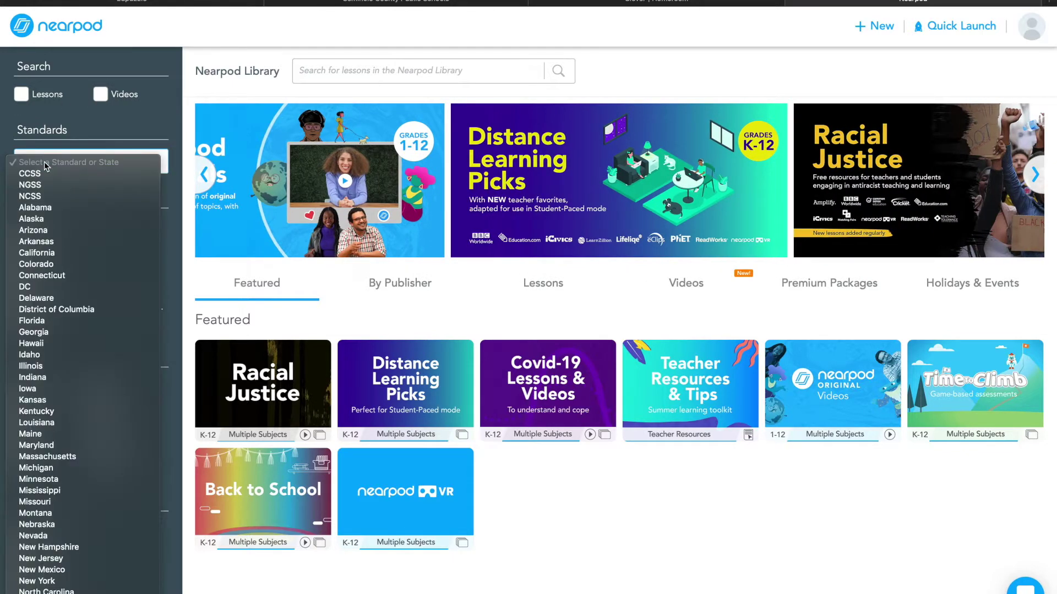
left_click(46, 324)
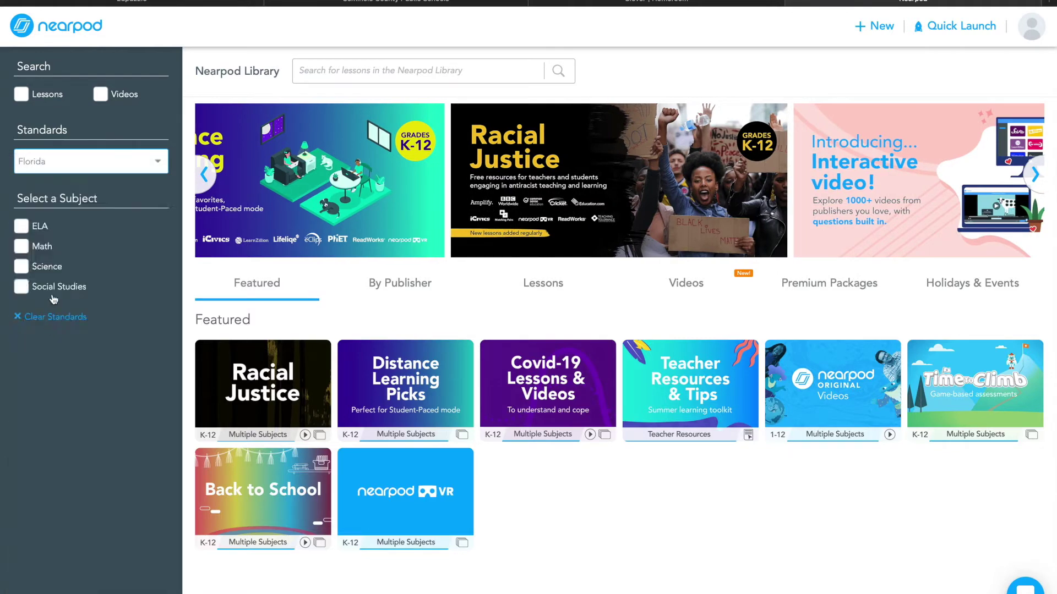
left_click(22, 247)
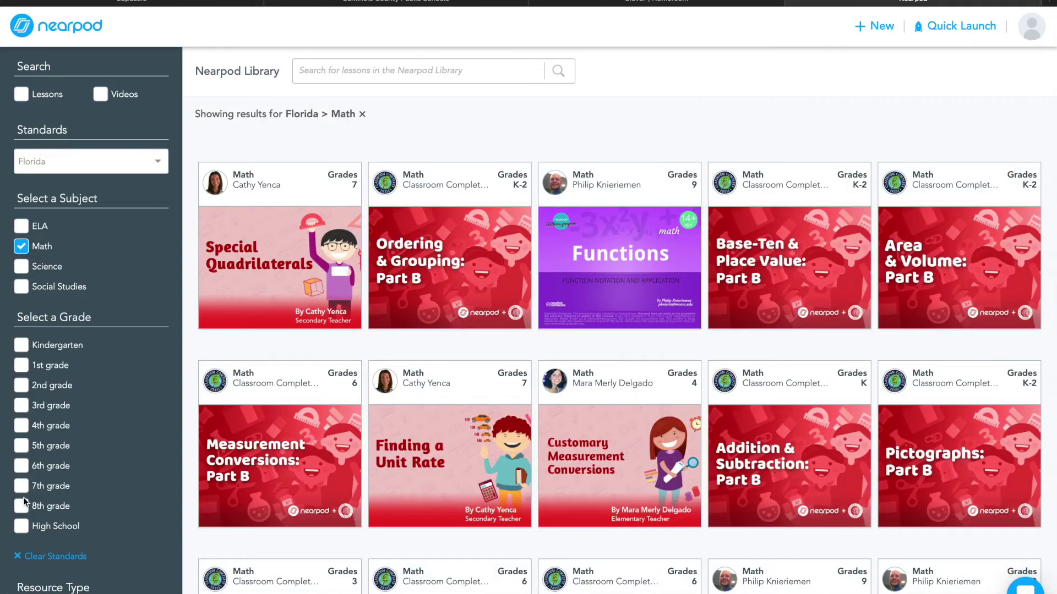
left_click(22, 506)
Step: Look through the available Grade 8 strands and the resource type filters without choosing a strand
scroll(94, 471, "down", 3)
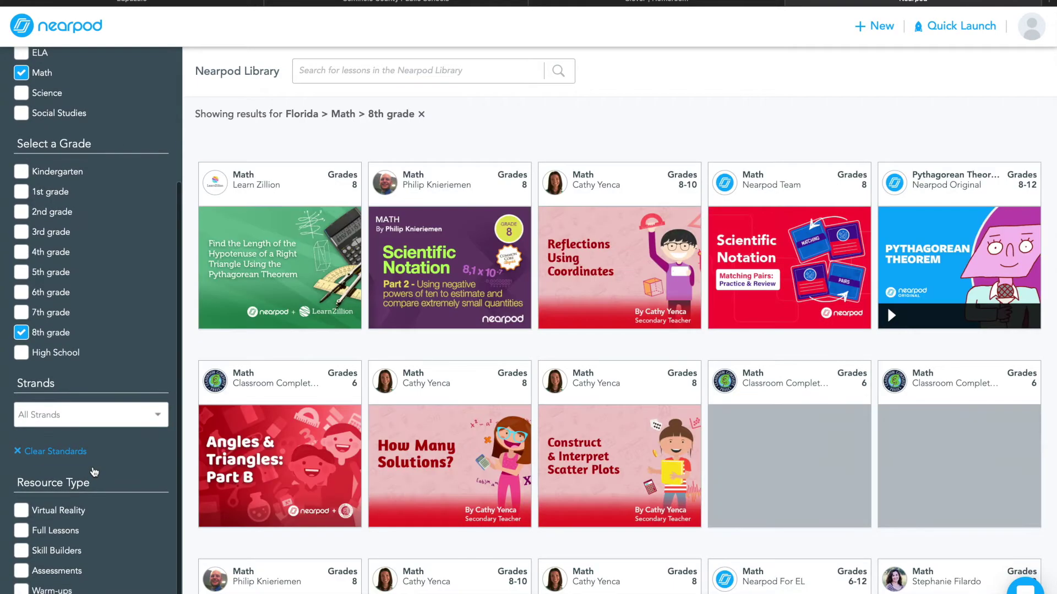
left_click(96, 415)
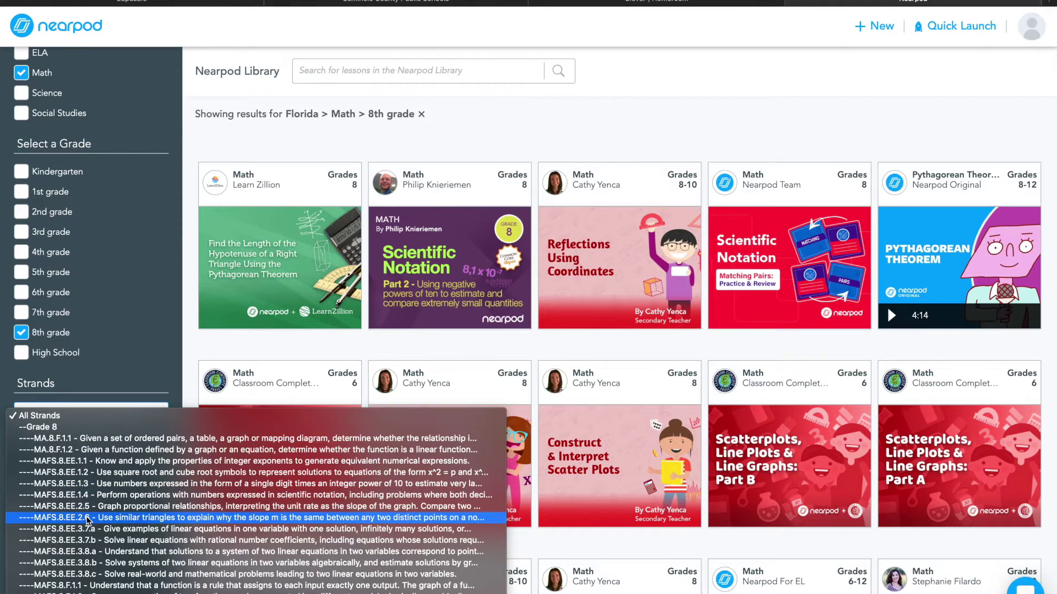
scroll(88, 517, "down", 3)
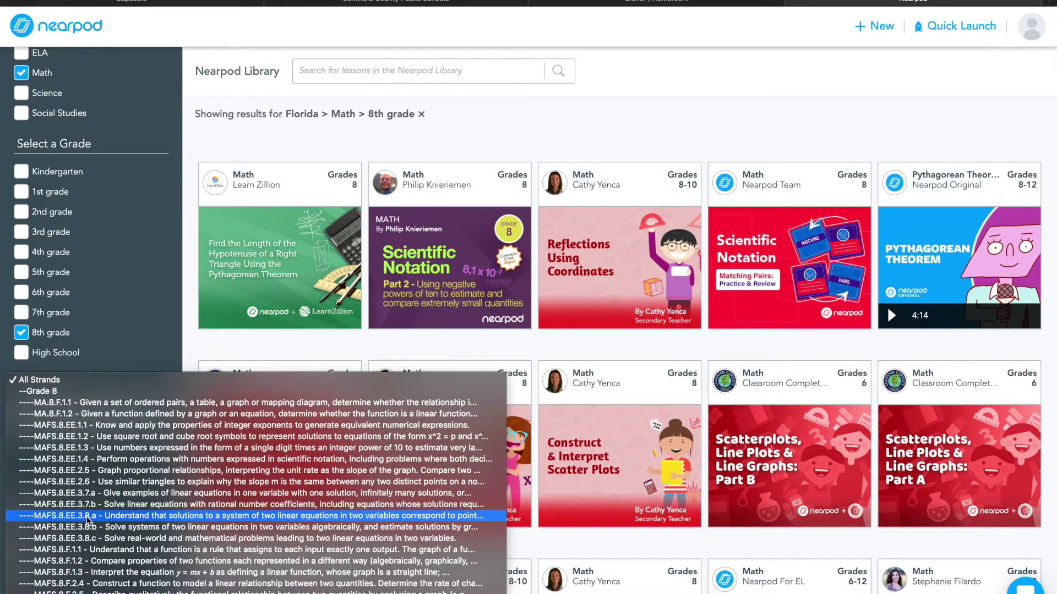
scroll(88, 520, "down", 2)
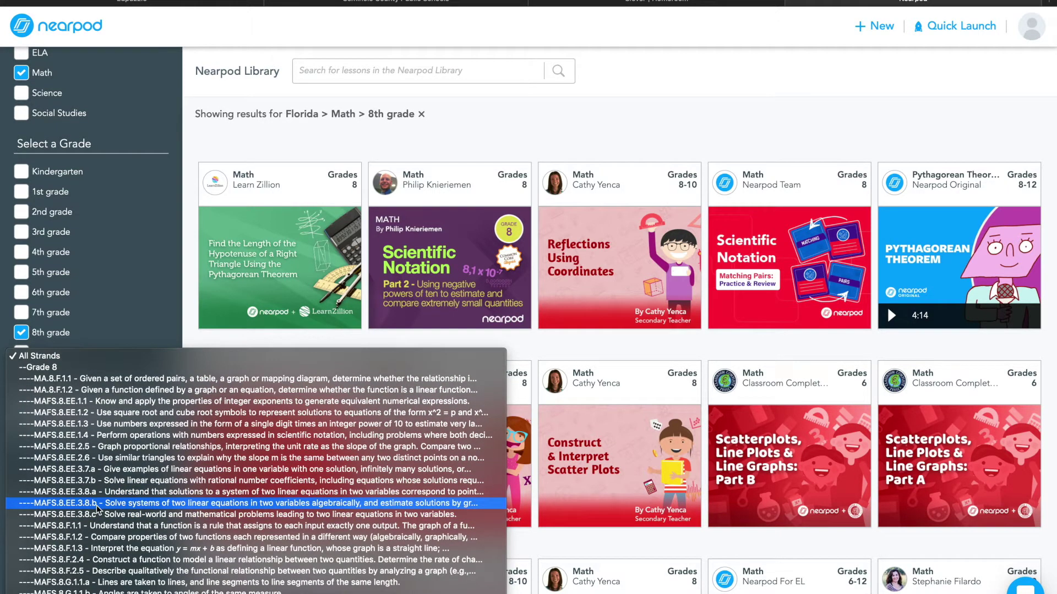
scroll(97, 509, "down", 5)
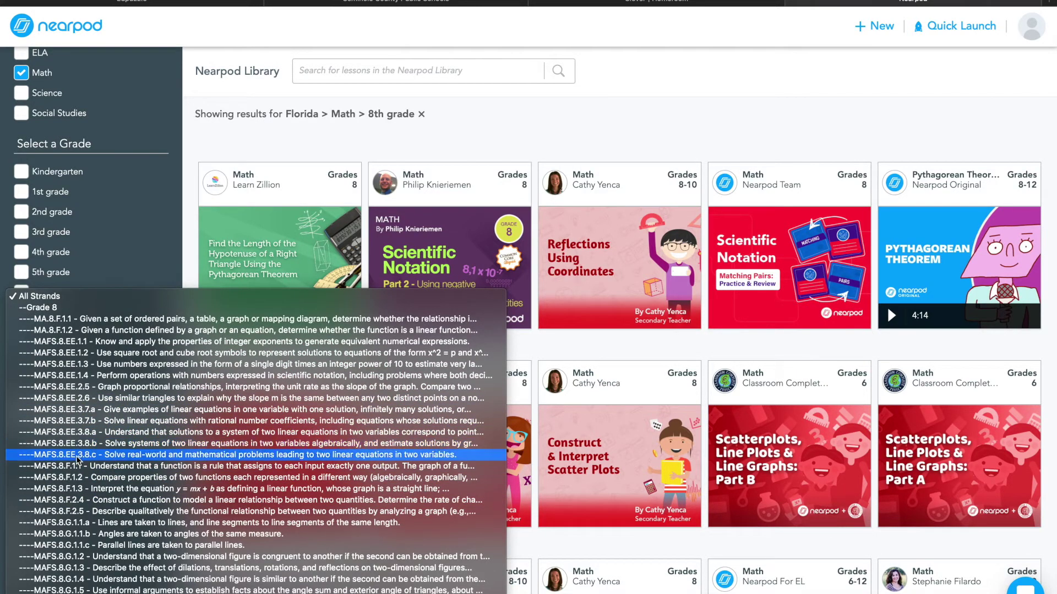
scroll(78, 460, "down", 5)
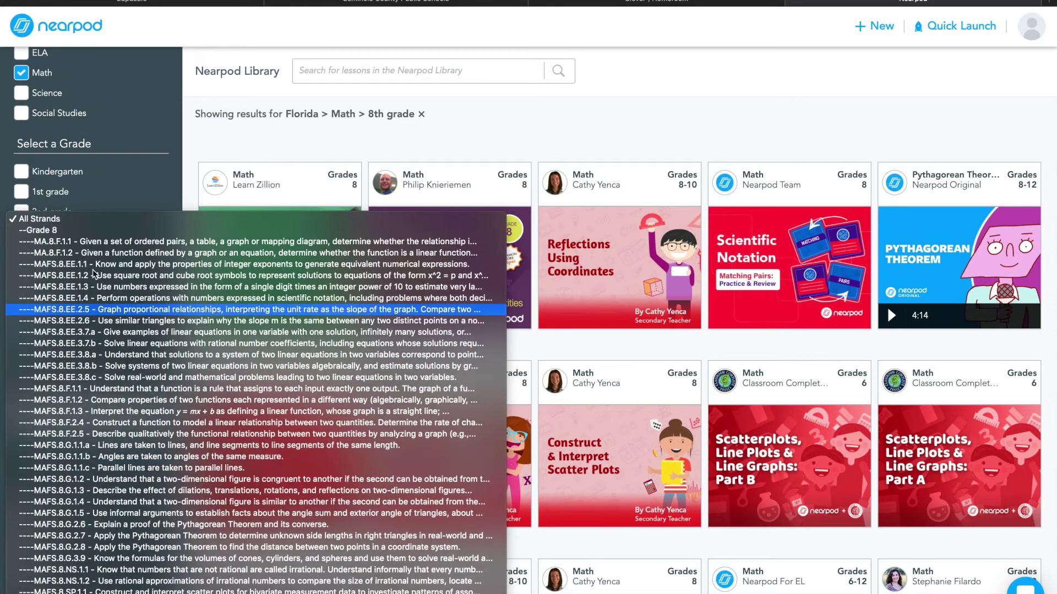
left_click(104, 189)
scroll(102, 234, "up", 3)
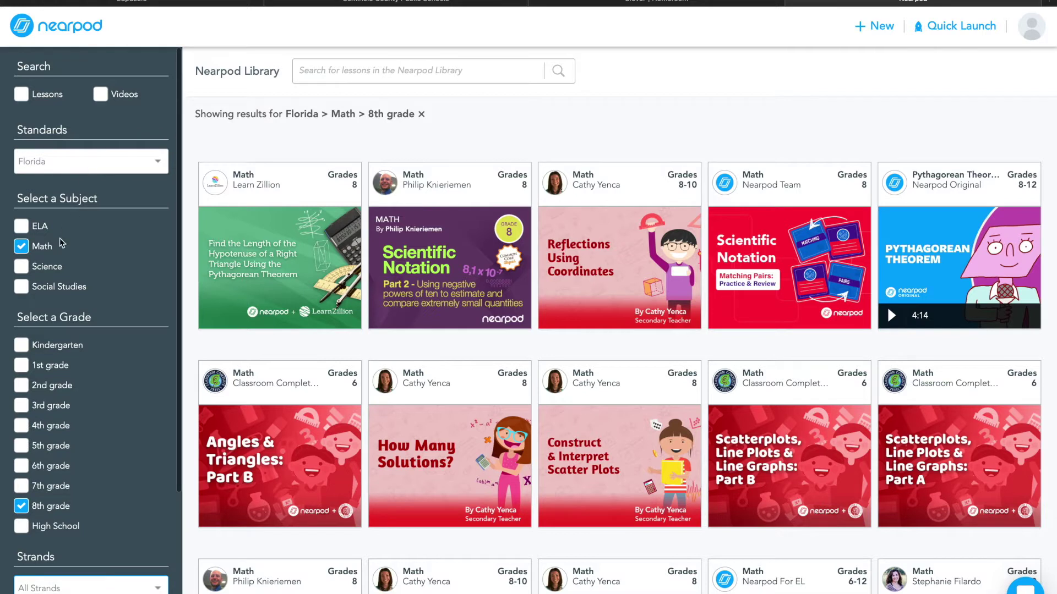
scroll(107, 353, "down", 1)
scroll(107, 353, "down", 1)
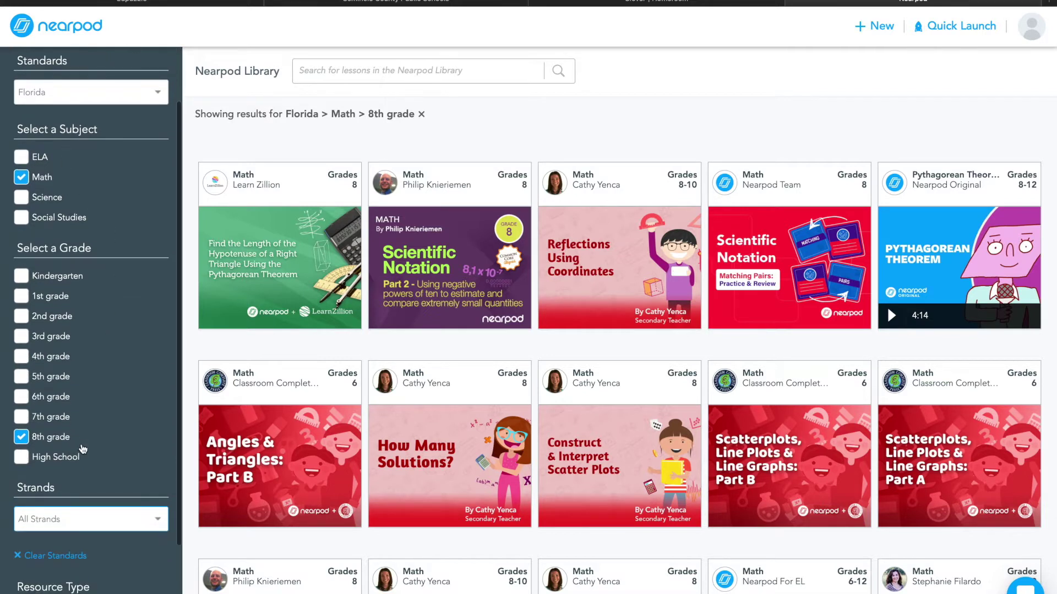
scroll(105, 435, "down", 2)
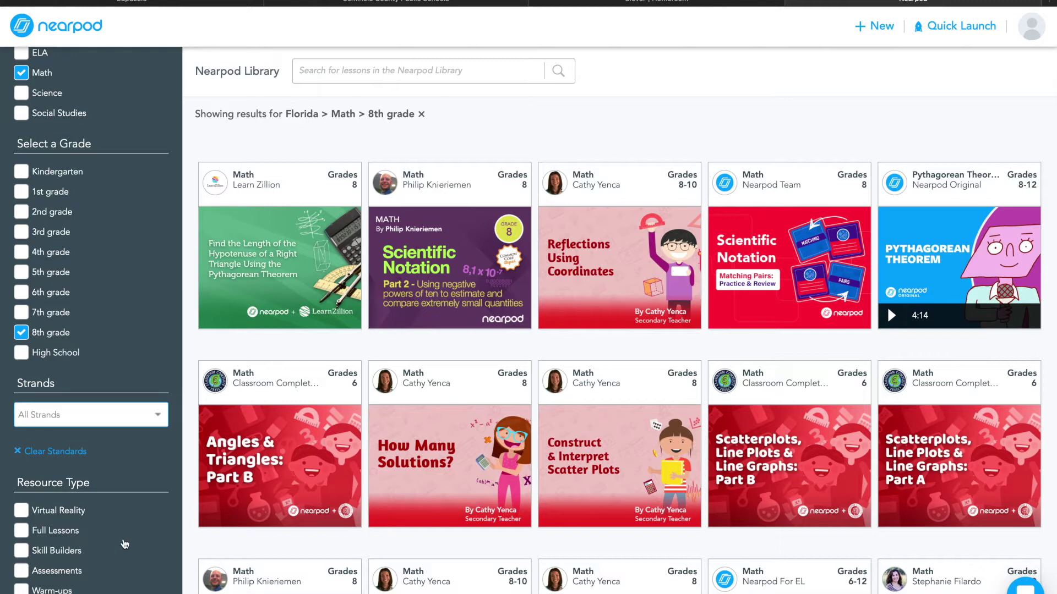
Step: Narrow the results to Full Lessons and the strand MAFS.8.EE.2.6 about using similar triangles to explain slope
left_click(61, 534)
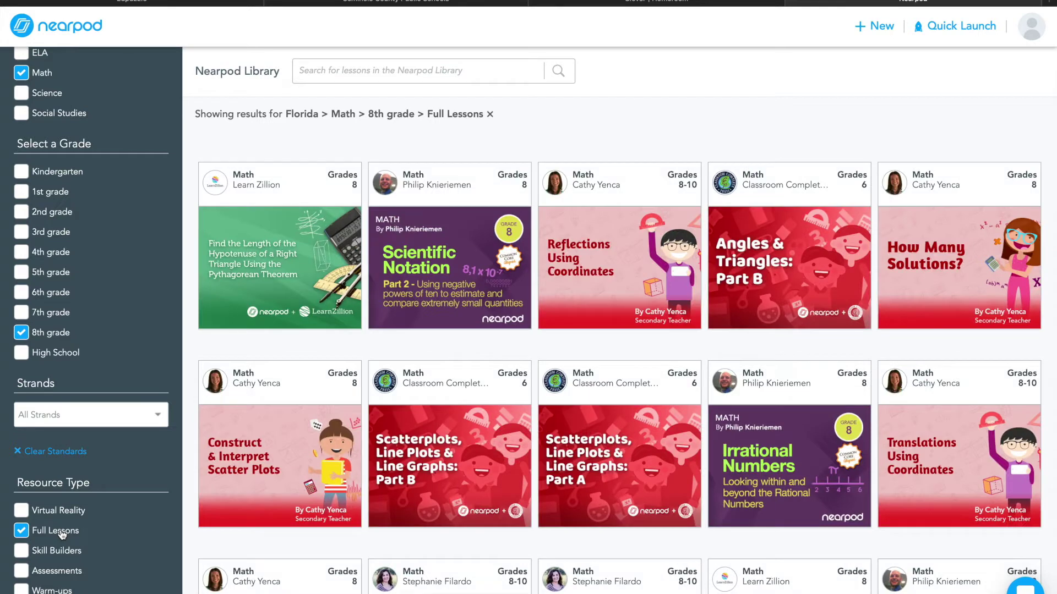
left_click(95, 415)
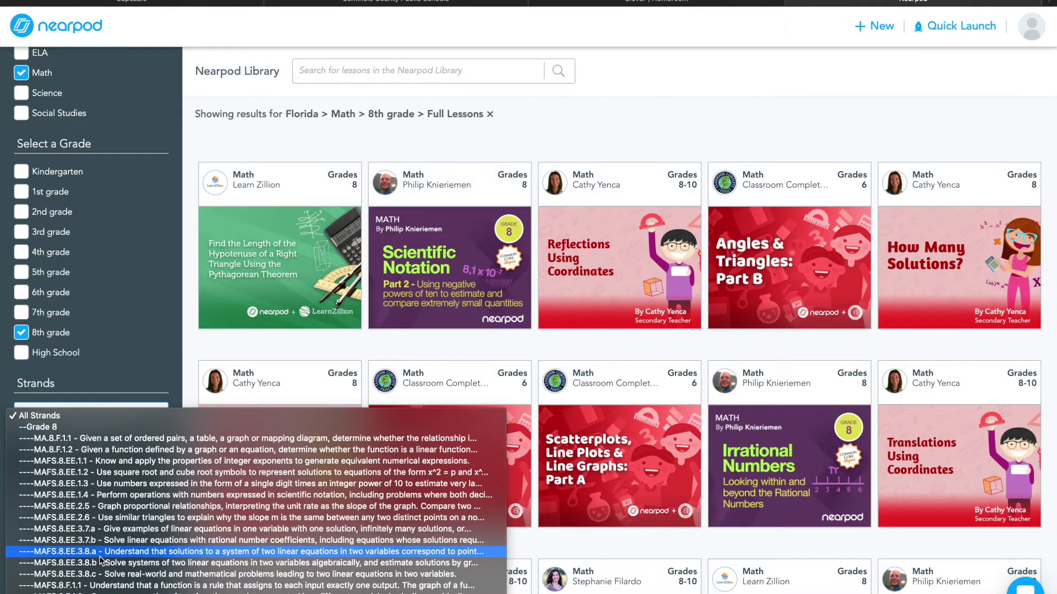
left_click(103, 516)
left_click(85, 417)
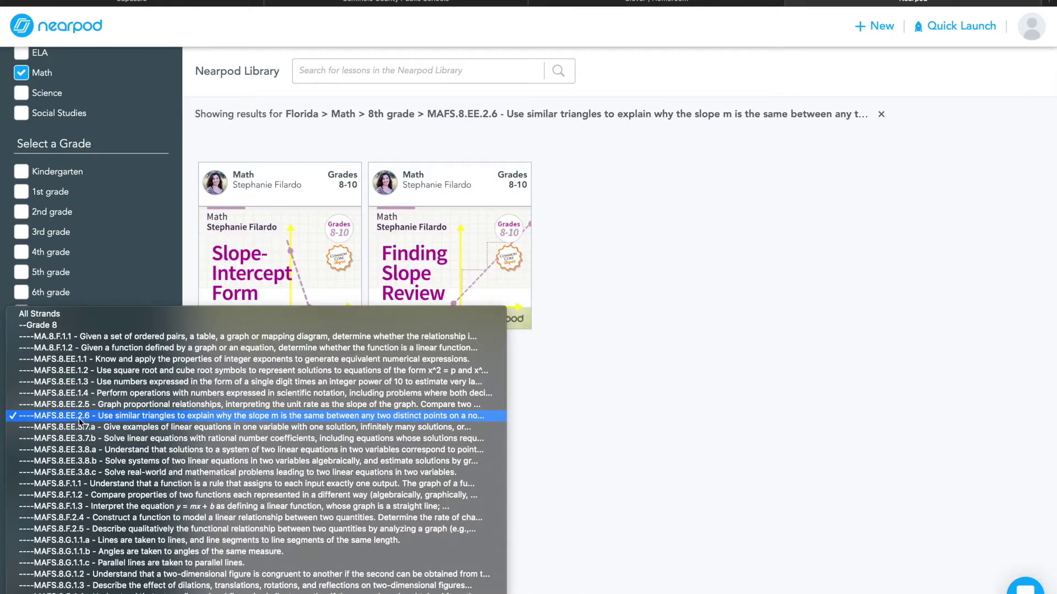
left_click(79, 417)
Step: Compare the descriptions of the two slope lessons, and preview the Slope-Intercept Form lesson through slide 5
mouse_move(444, 308)
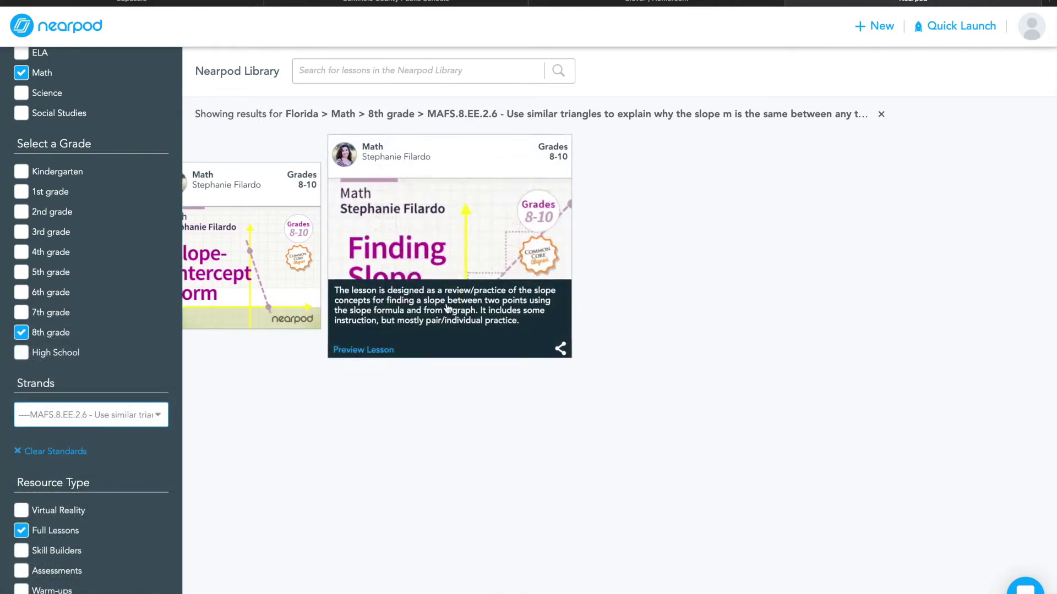
mouse_move(286, 301)
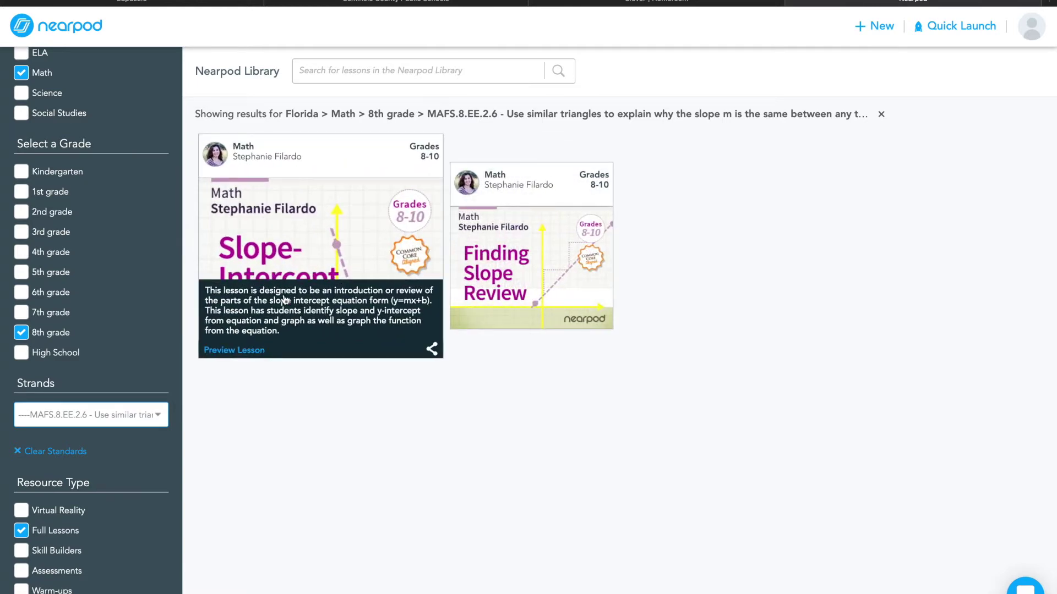
scroll(307, 295, "right", 2)
mouse_move(385, 327)
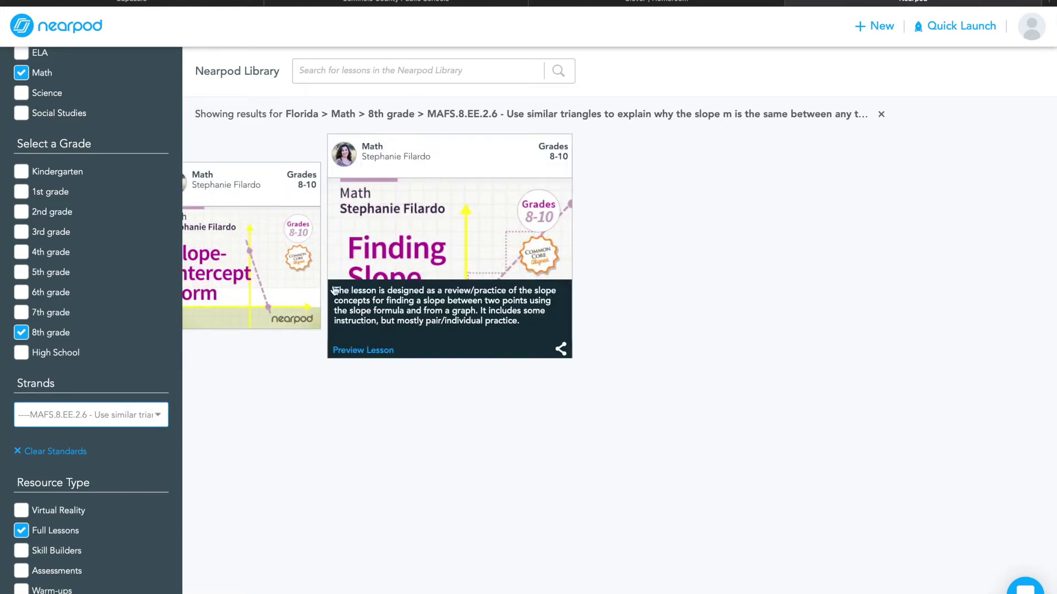
scroll(298, 292, "left", 3)
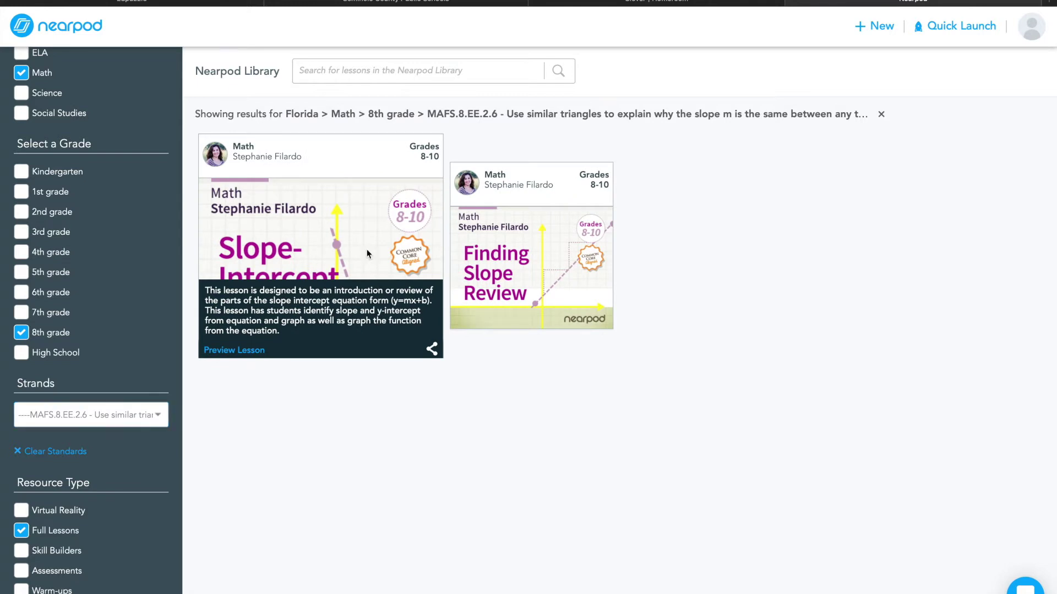
left_click(369, 254)
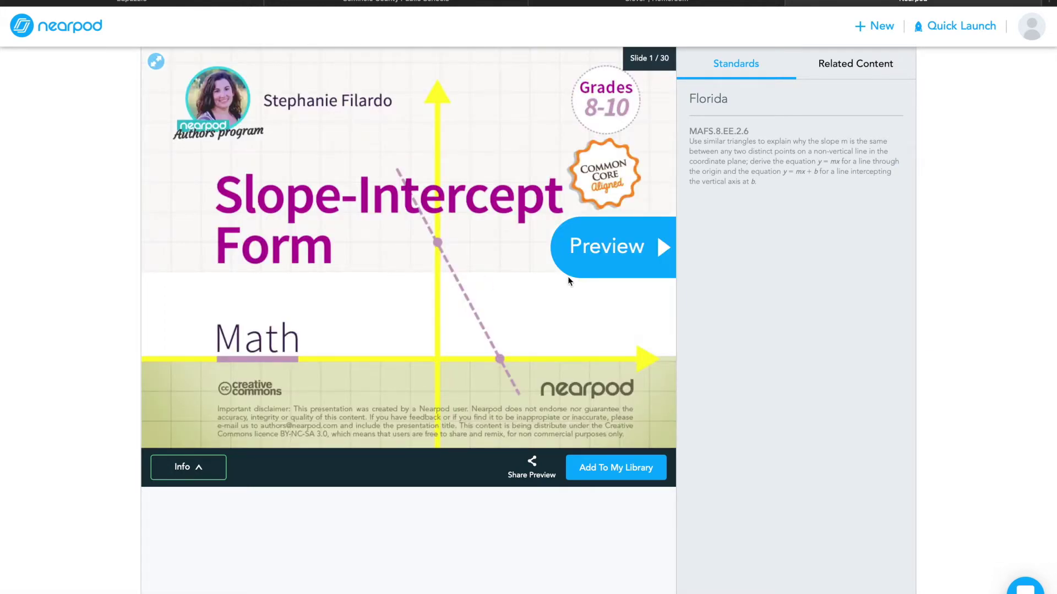
left_click(588, 265)
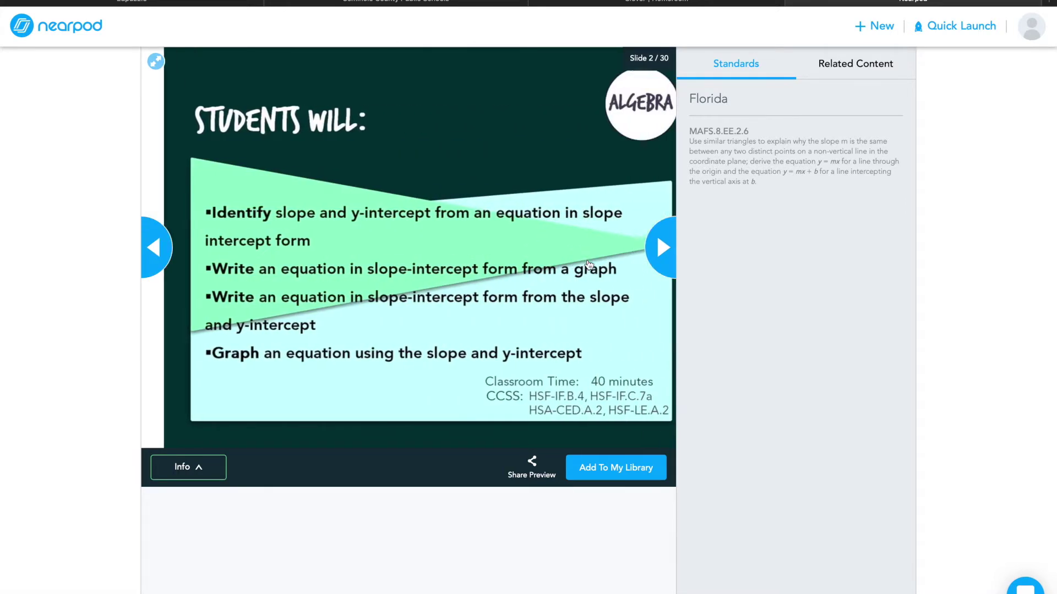
left_click(666, 250)
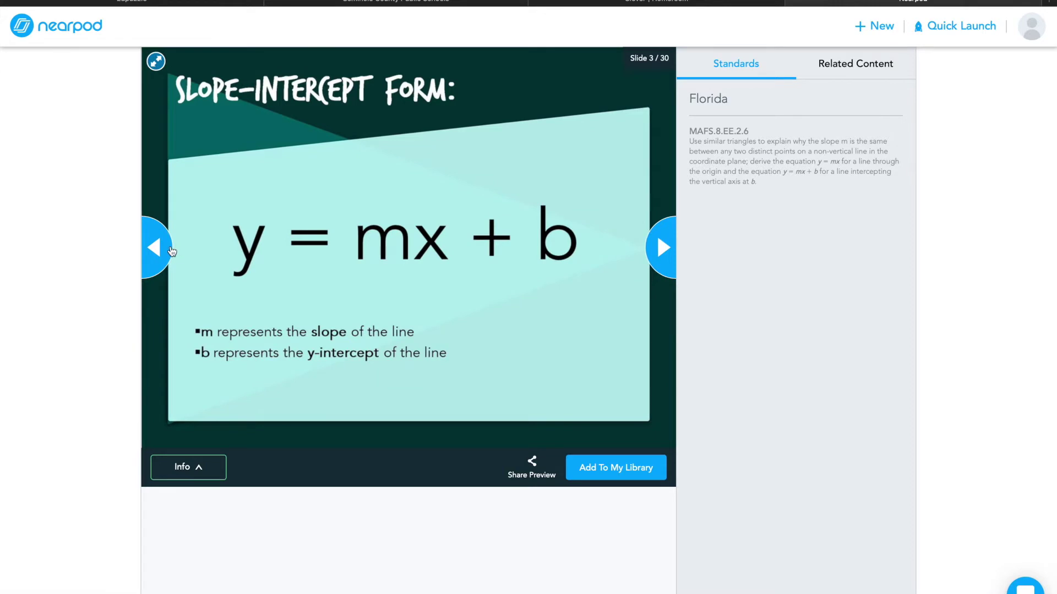
left_click(664, 250)
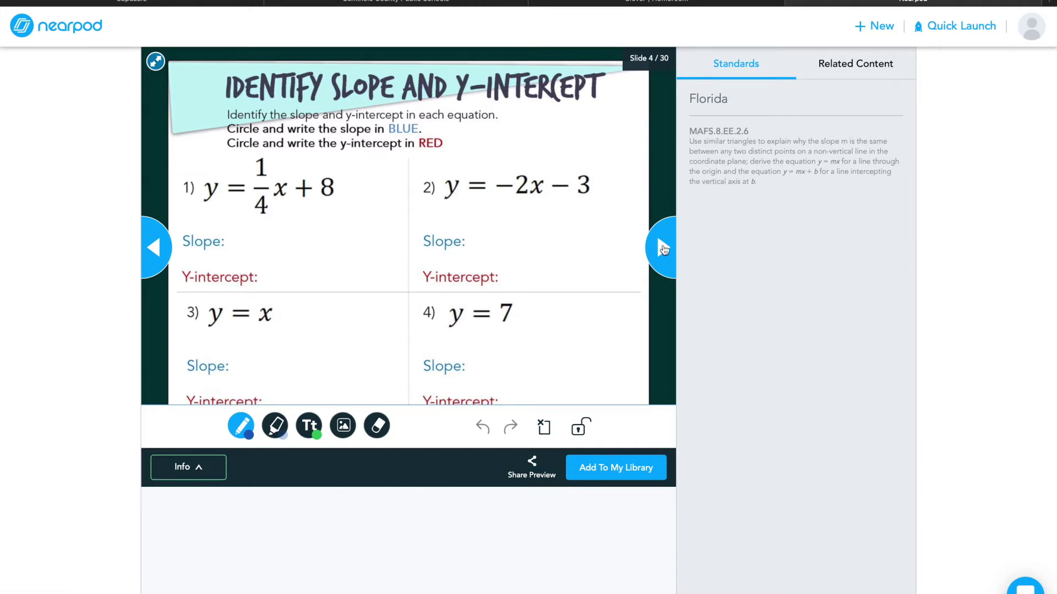
left_click(662, 247)
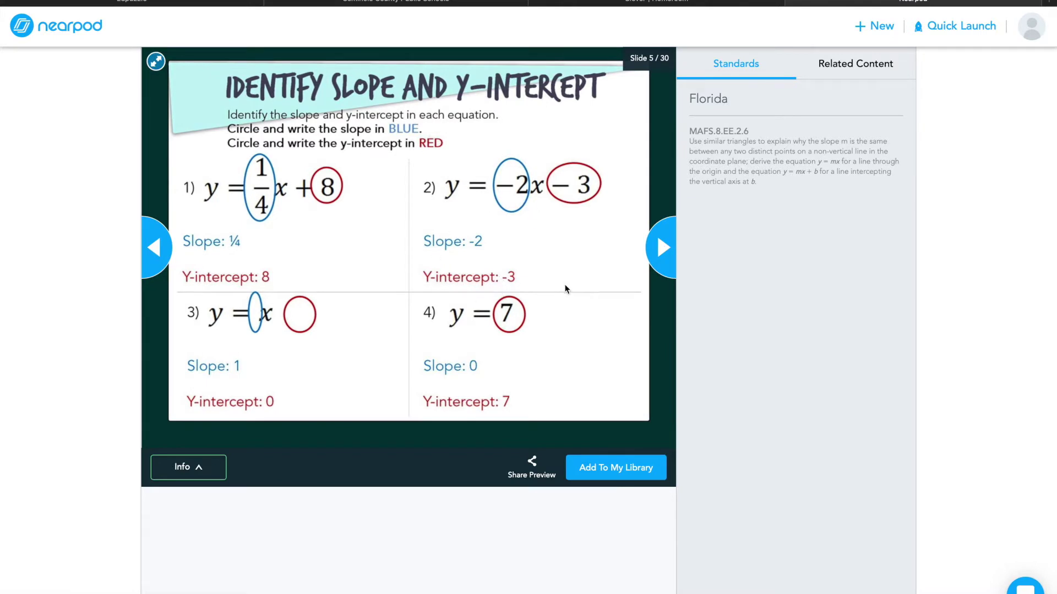
Step: Add the Slope-Intercept Form lesson to My Library, show it there, and return to the My Library overview
left_click(629, 475)
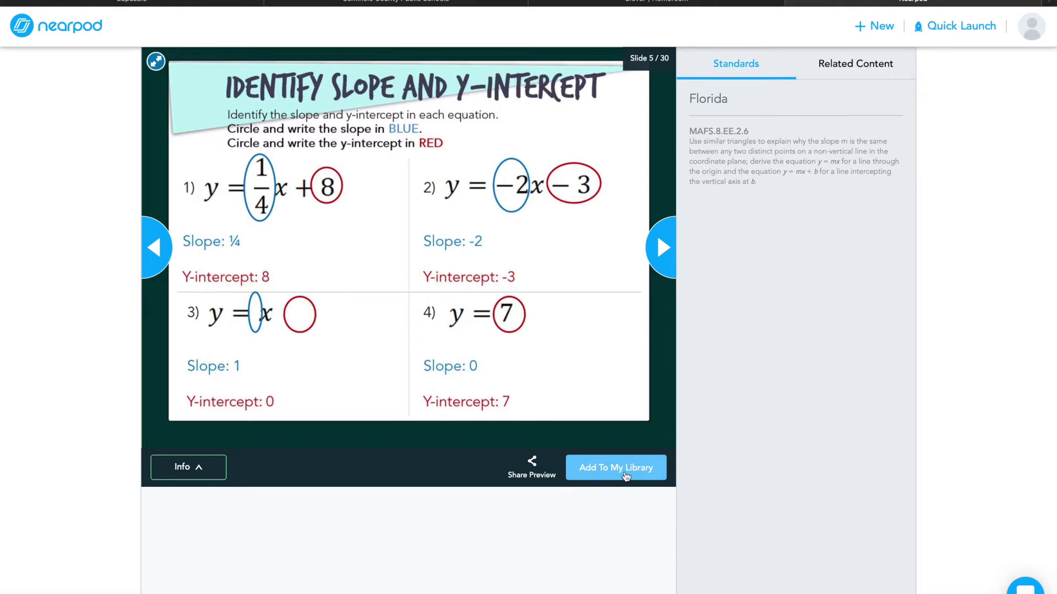
left_click(626, 475)
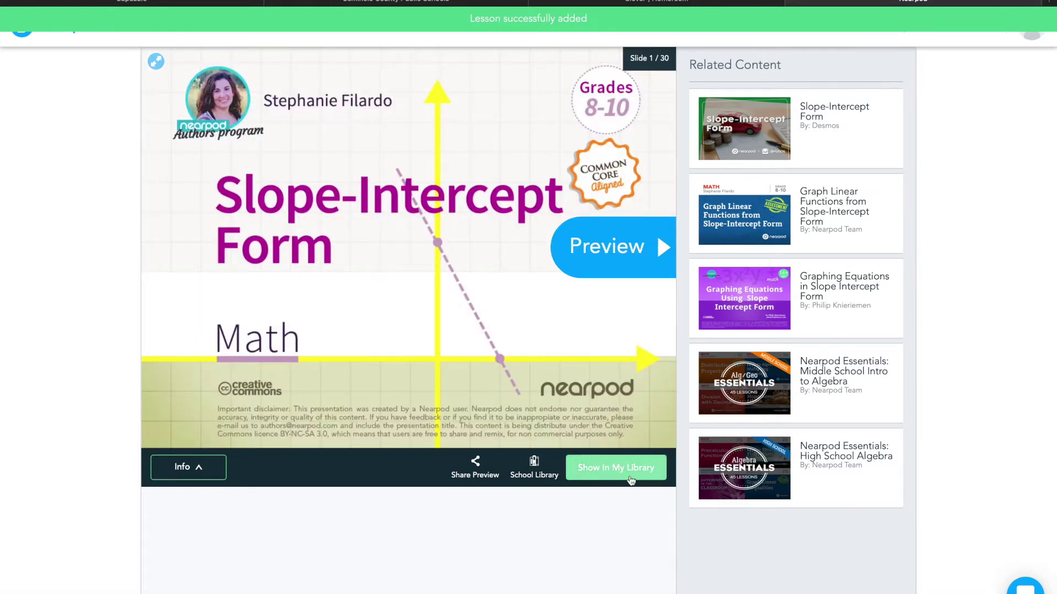
left_click(624, 469)
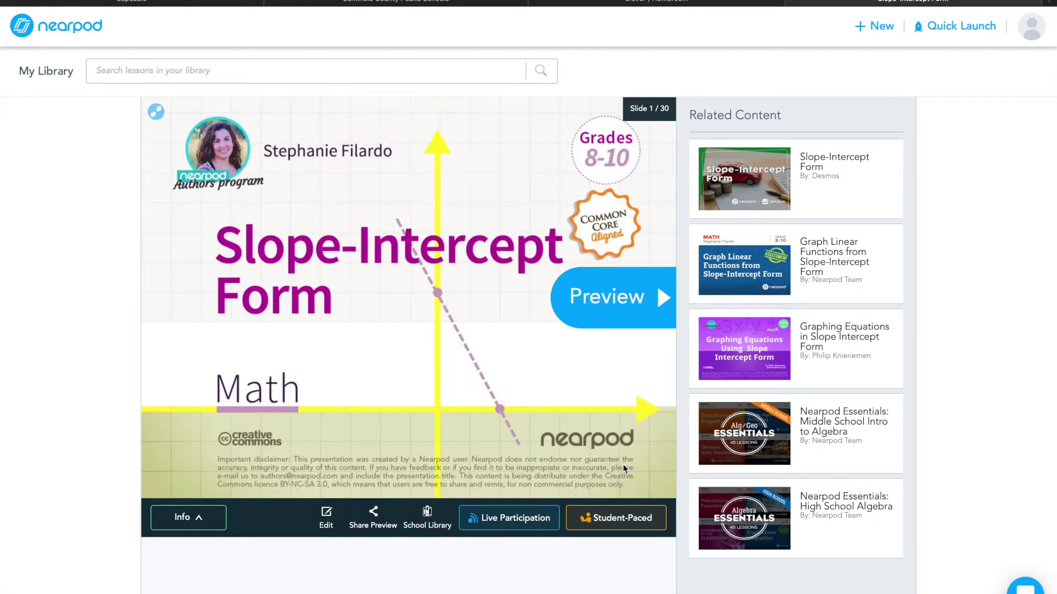
left_click(78, 28)
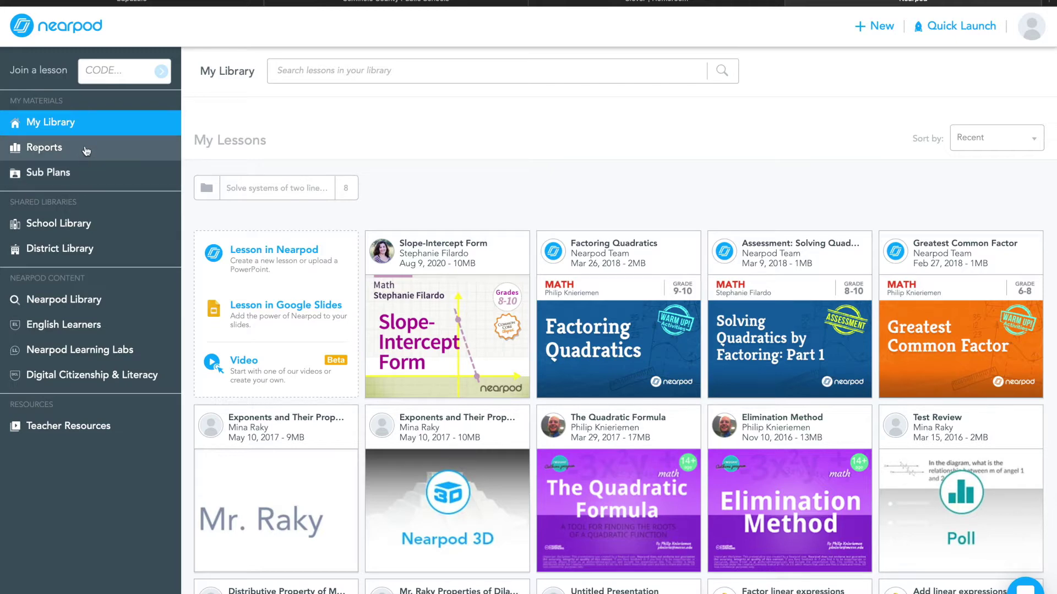
Step: Filter the Nearpod Library to videos and choose Florida as the standards set
left_click(67, 298)
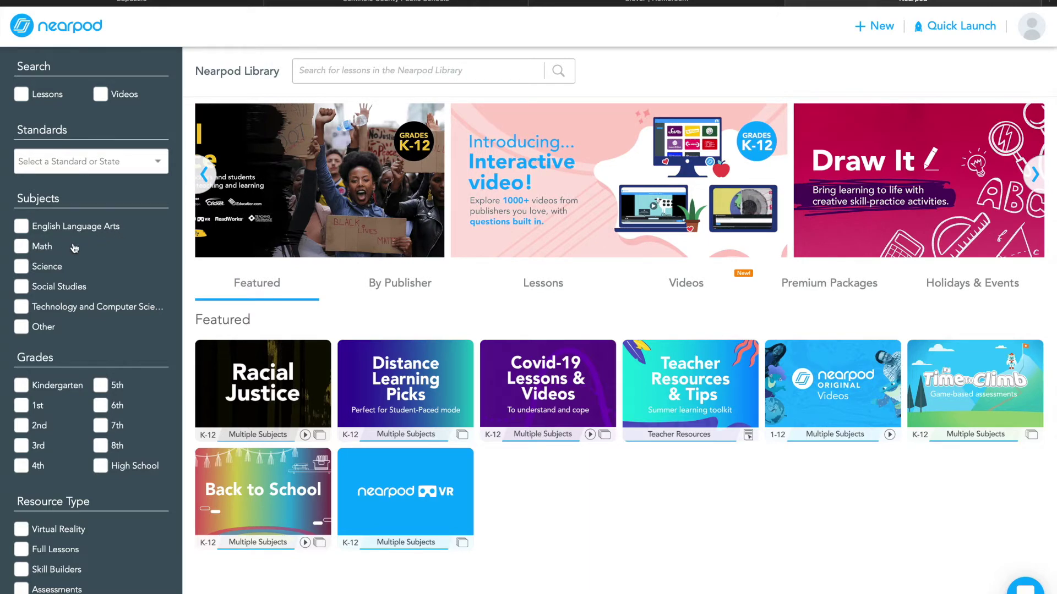
left_click(101, 94)
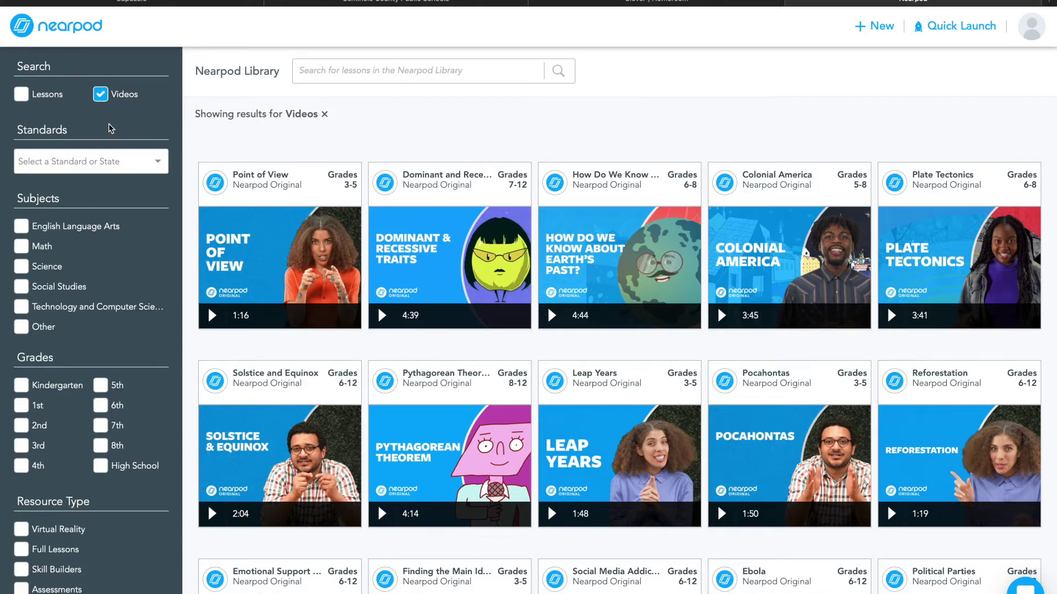
left_click(111, 164)
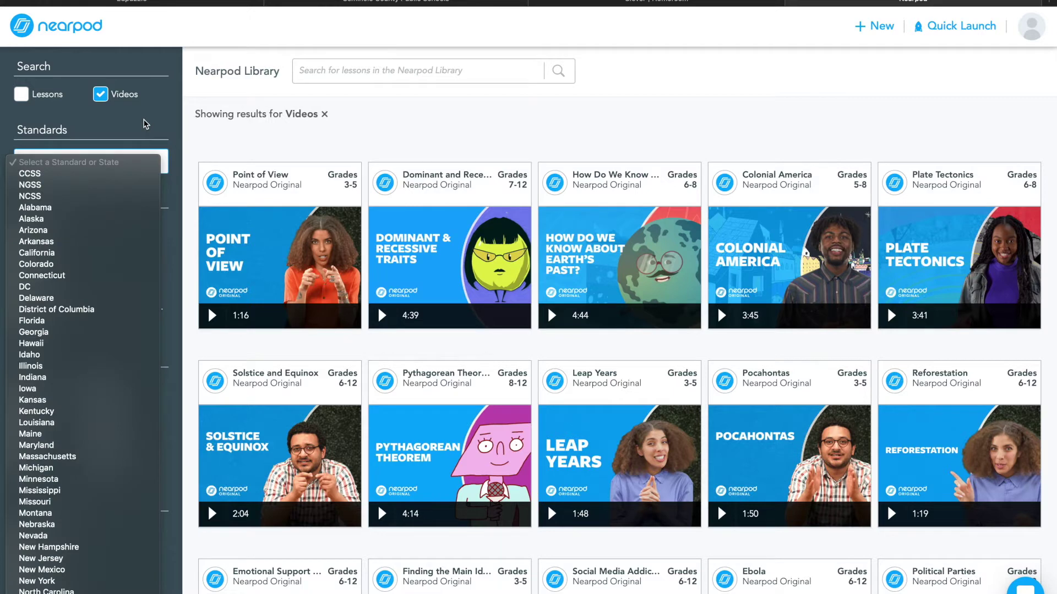
left_click(146, 124)
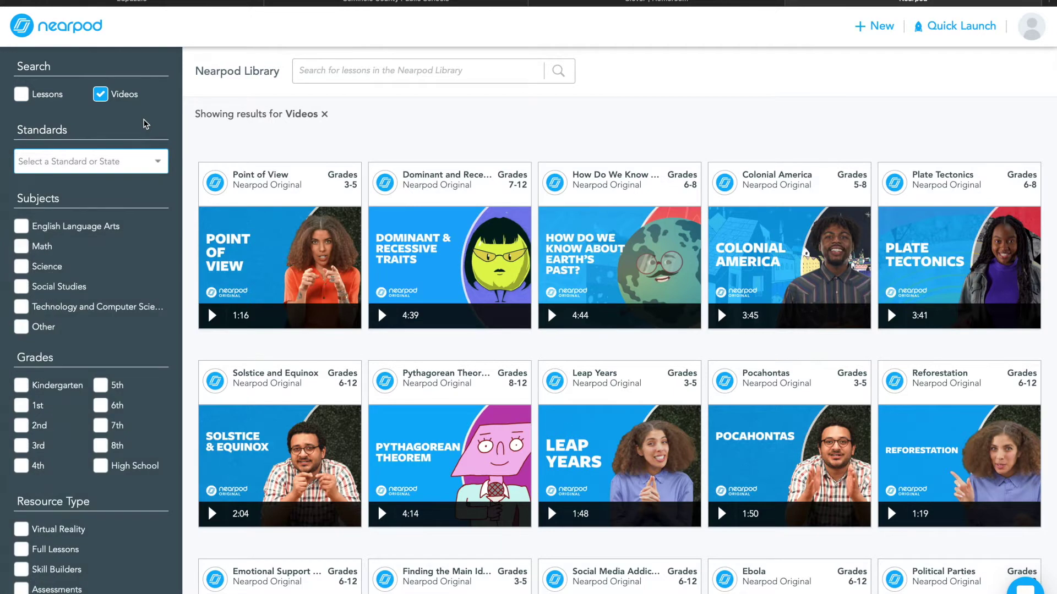
left_click(144, 172)
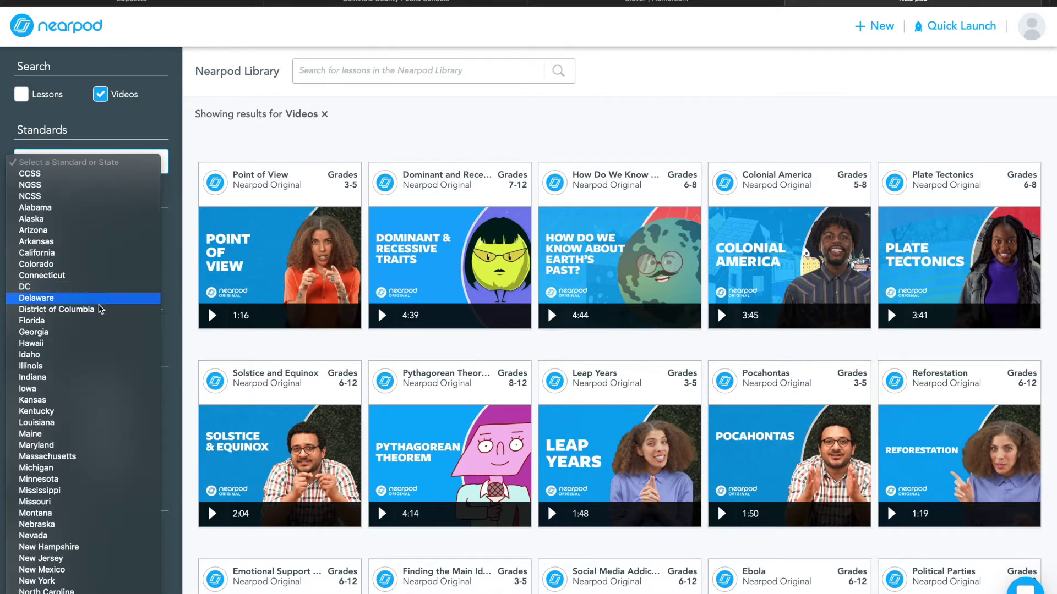
left_click(96, 325)
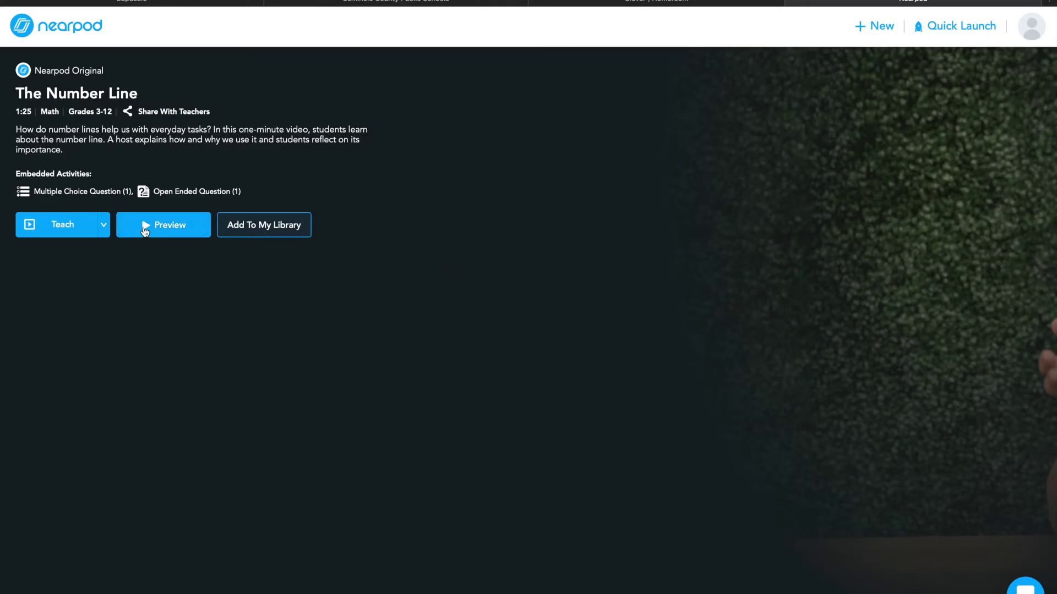
Step: Preview the opening of The Number Line video, close it, and review the available teaching modes
left_click(145, 230)
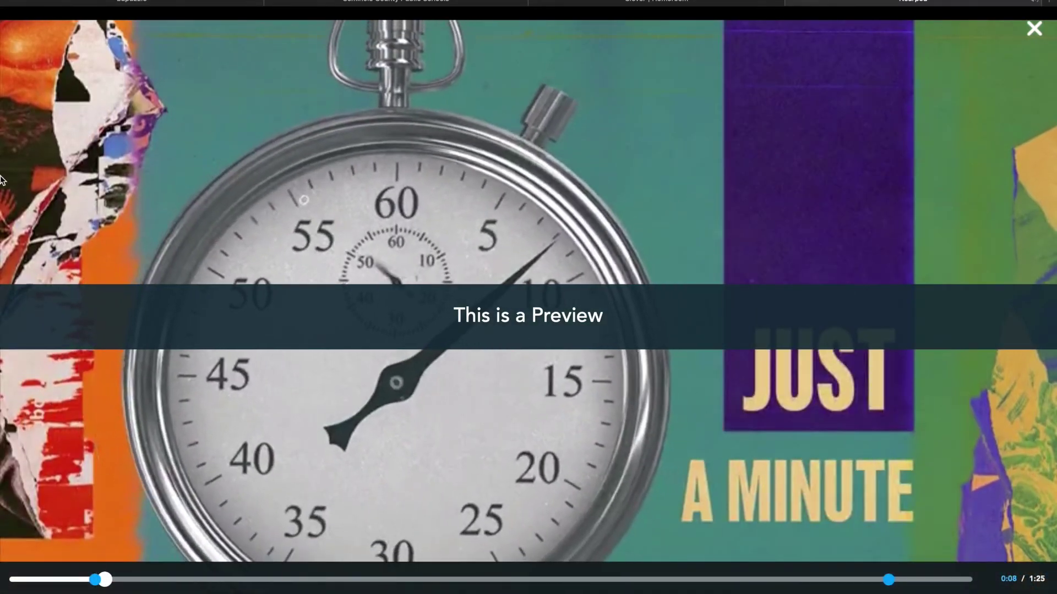
mouse_move(3, 107)
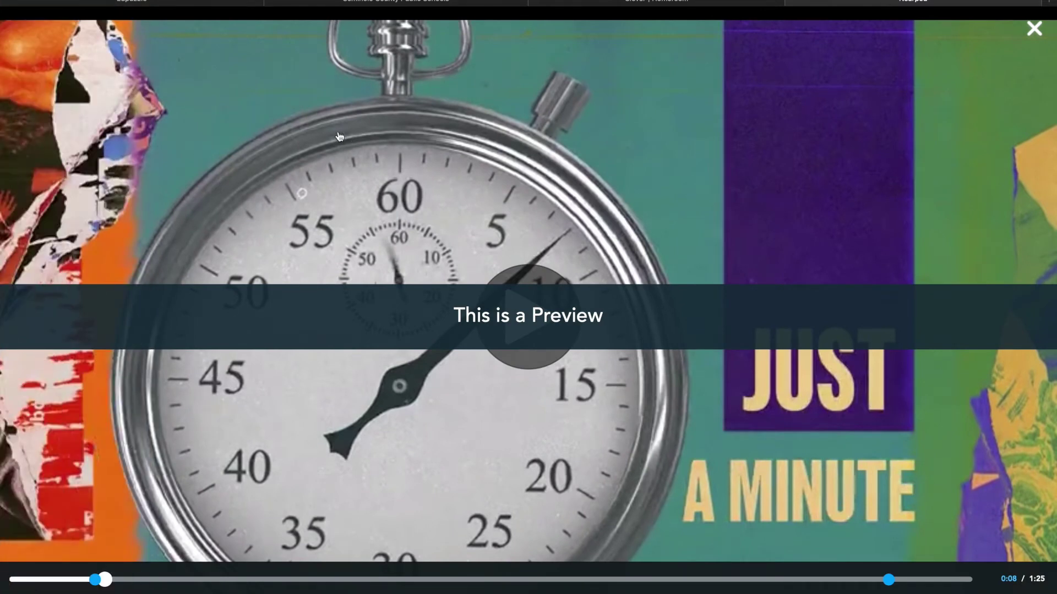
key("Escape")
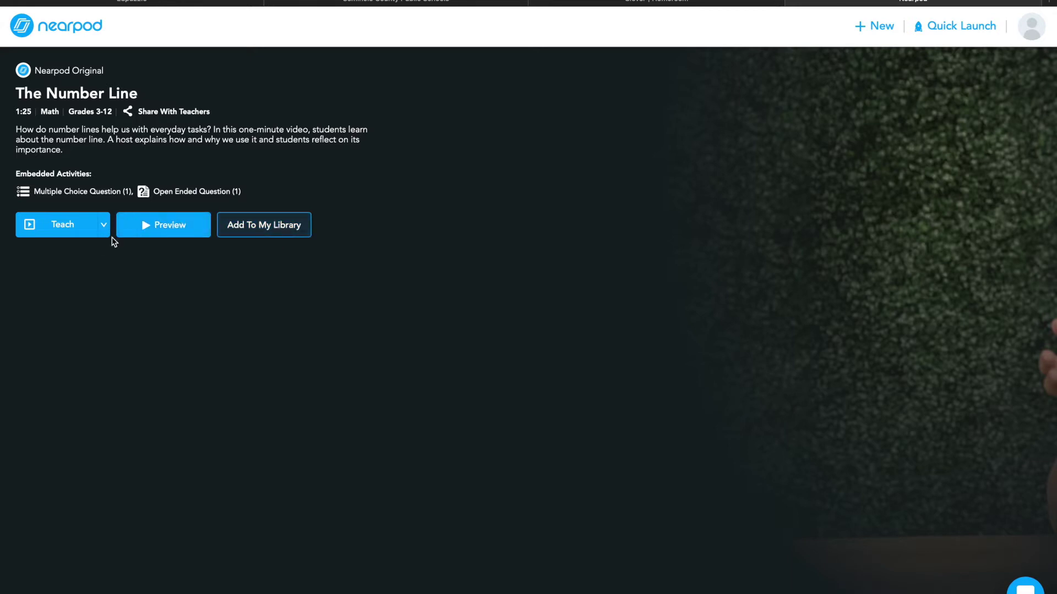
left_click(97, 231)
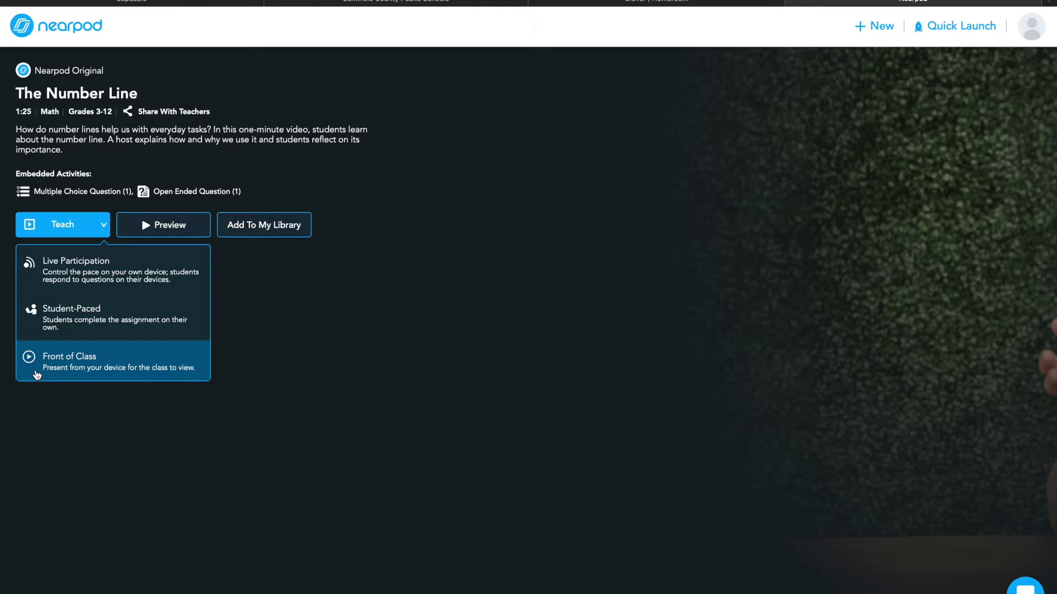
mouse_move(93, 17)
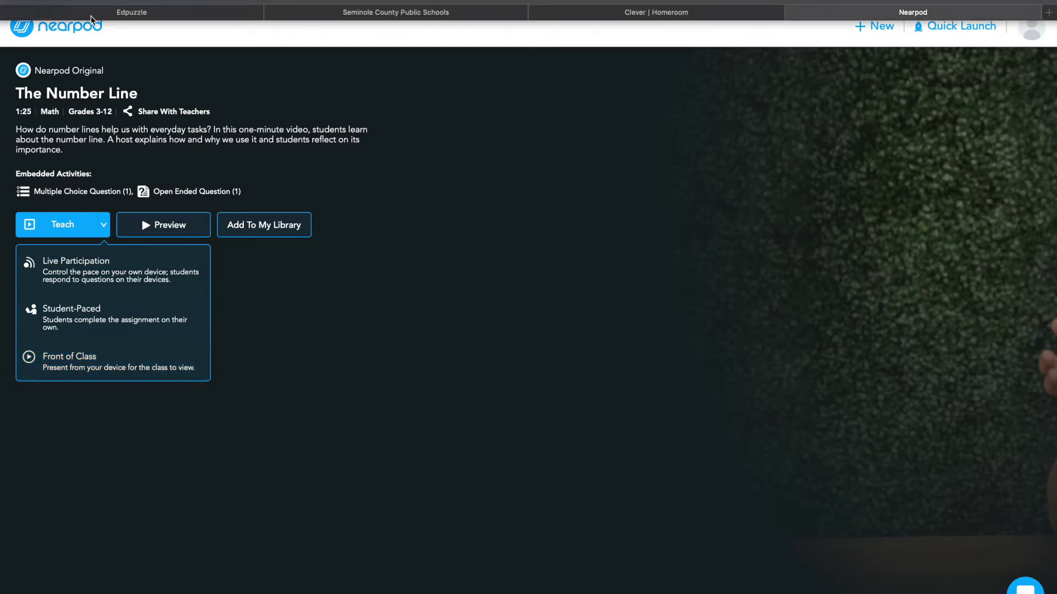
Step: Browse the shared lessons in the School Library and the folders in the District Library, and return to My Library
left_click(64, 27)
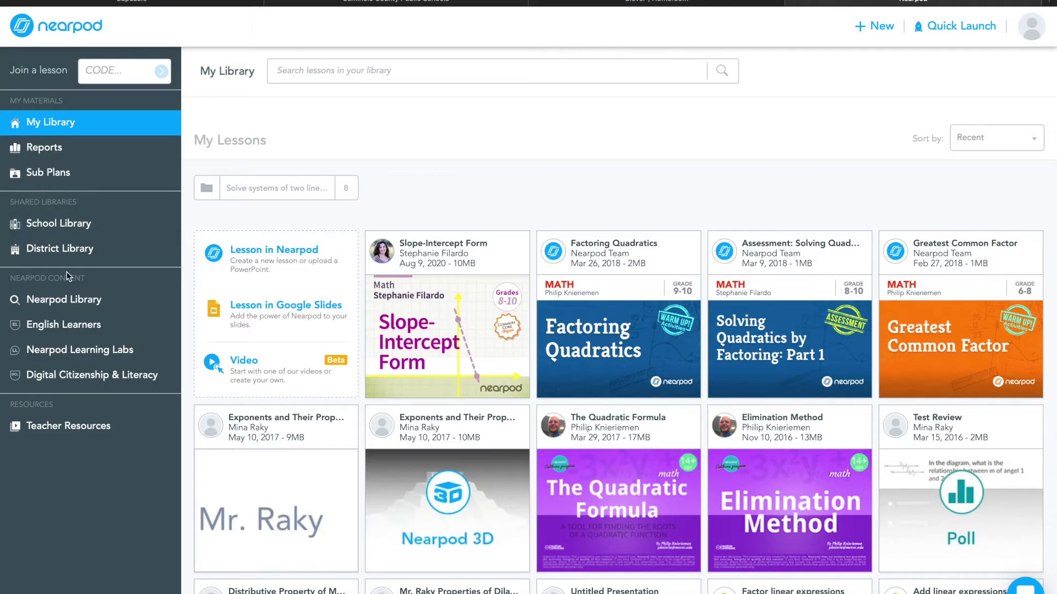
left_click(72, 230)
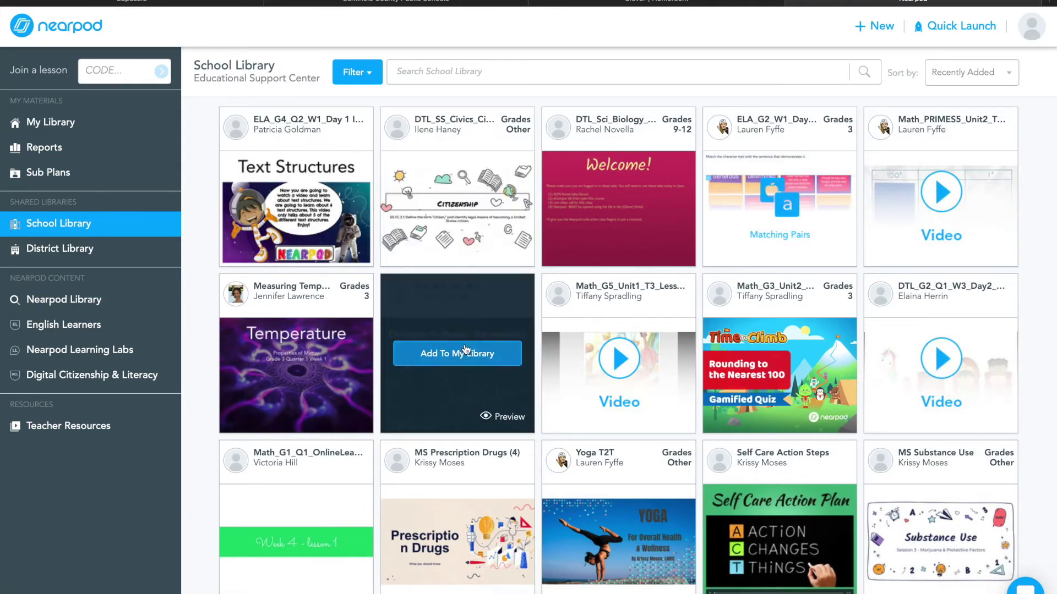
scroll(465, 345, "down", 2)
scroll(465, 345, "down", 2)
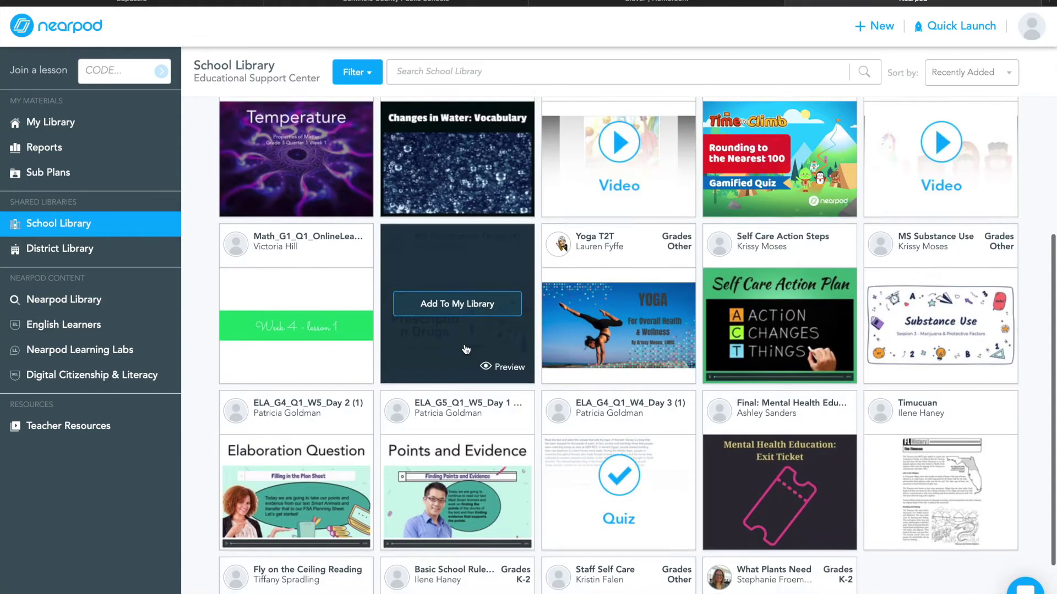
scroll(465, 345, "up", 4)
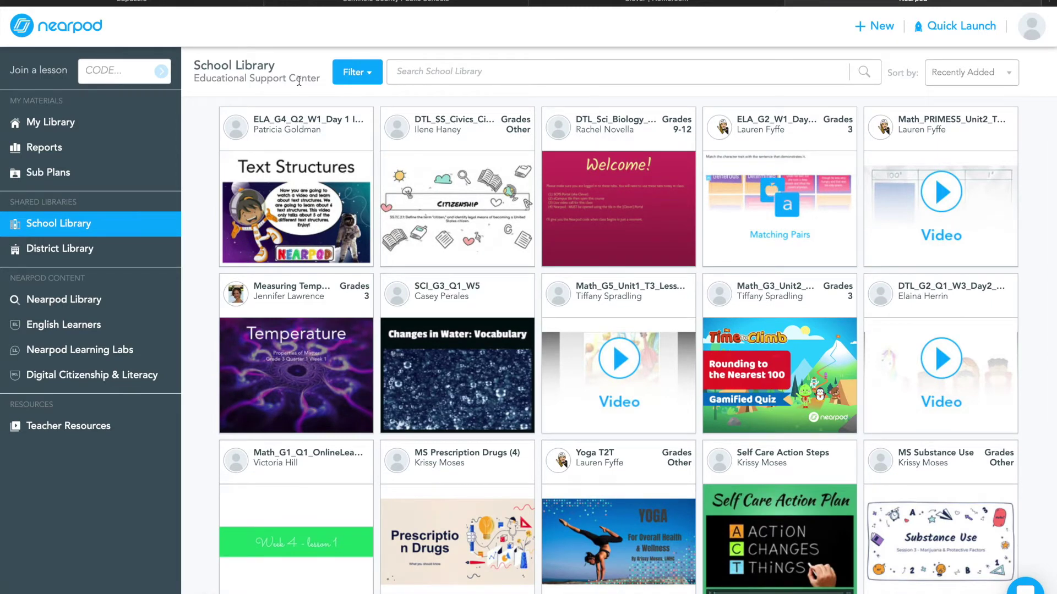
left_click(77, 256)
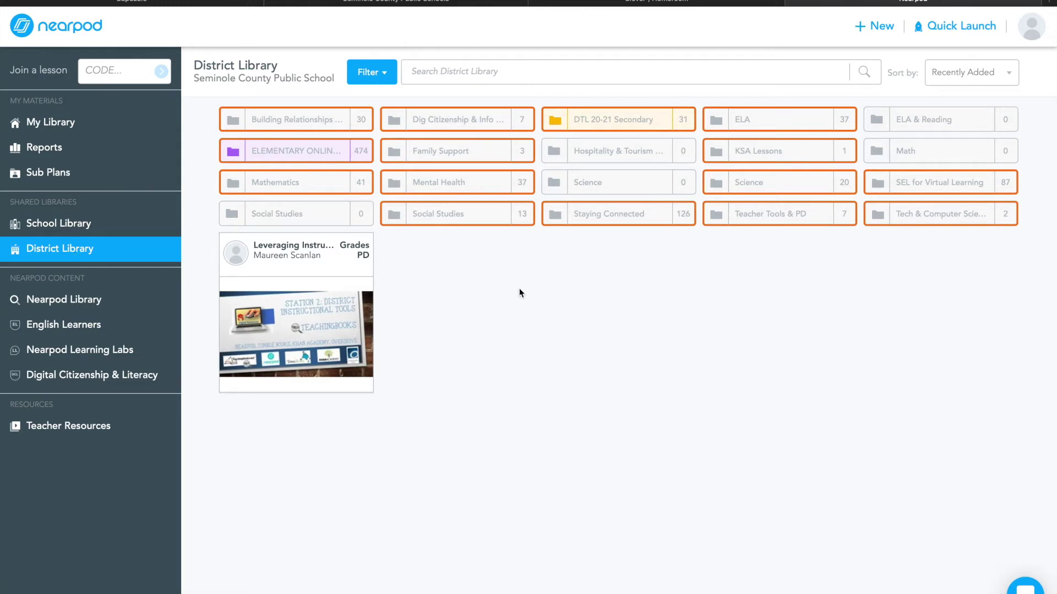
left_click(26, 29)
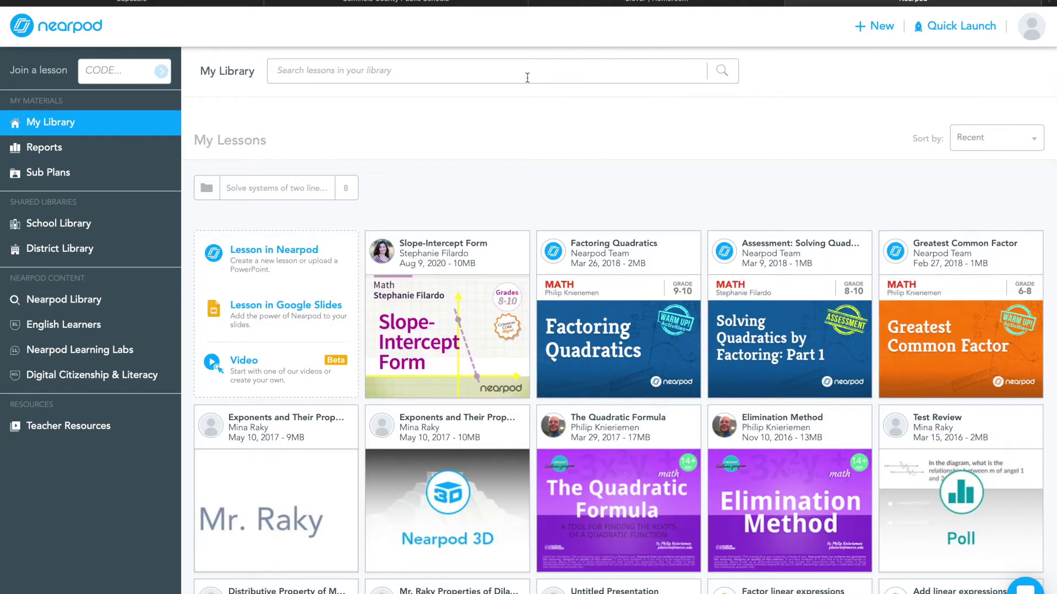
Step: Check the live participation options for the Exponents and Their Properties lesson with the Nearpod 3D cover, without launching a session
scroll(569, 153, "down", 5)
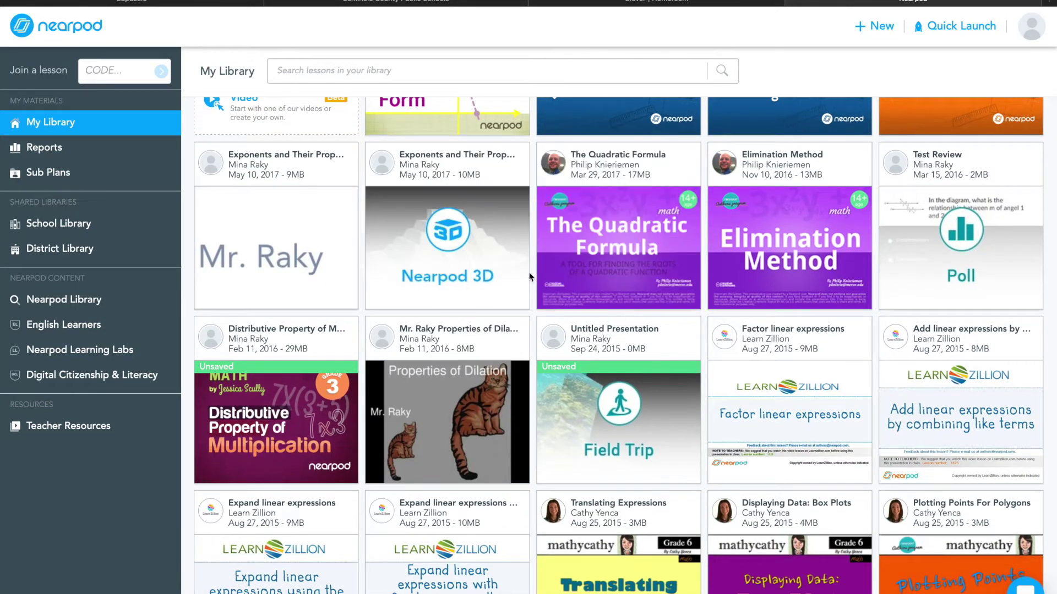
mouse_move(450, 218)
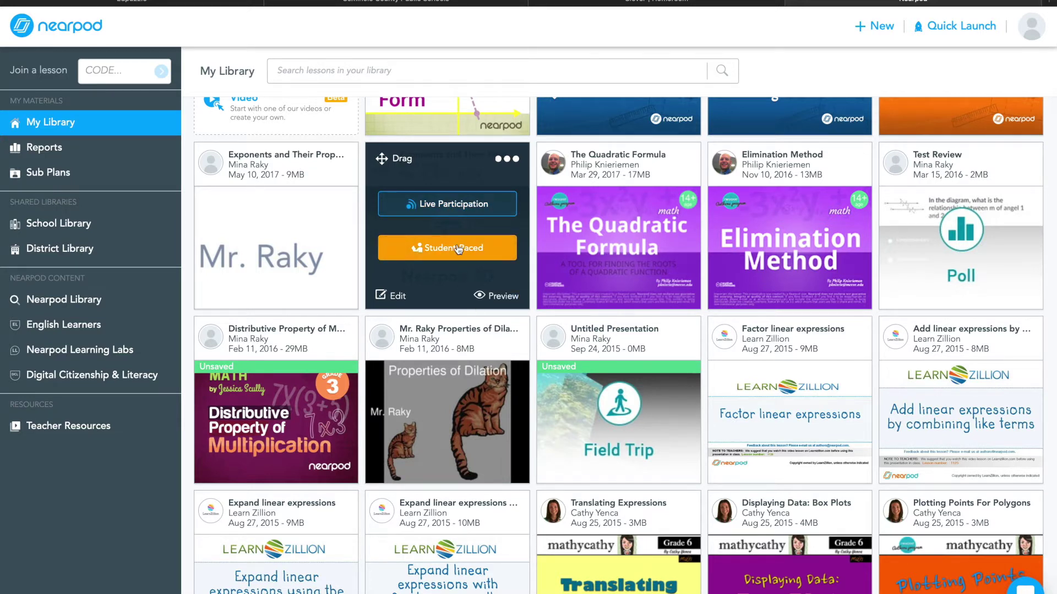
left_click(438, 212)
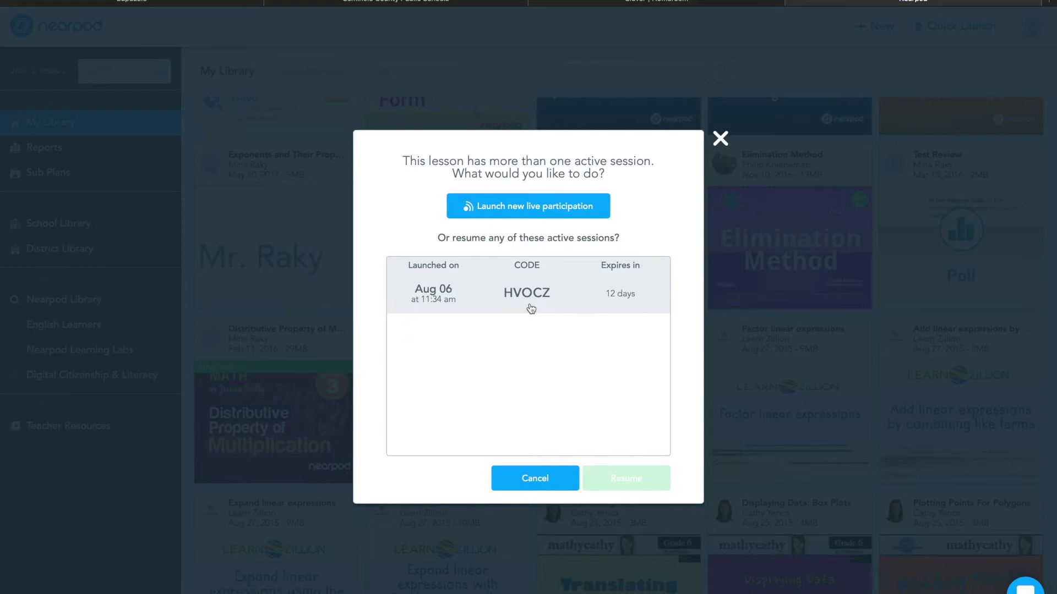
key("Escape")
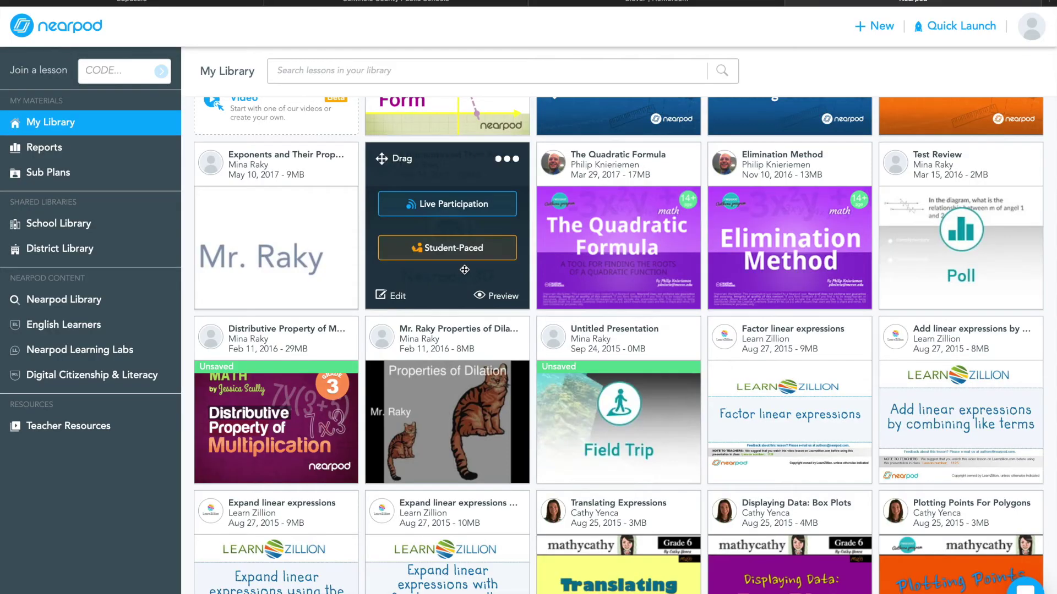
Step: Launch the Nearpod 3D Exponents lesson in Student-Paced mode, review its join code and sharing options, and close the dialog
left_click(441, 249)
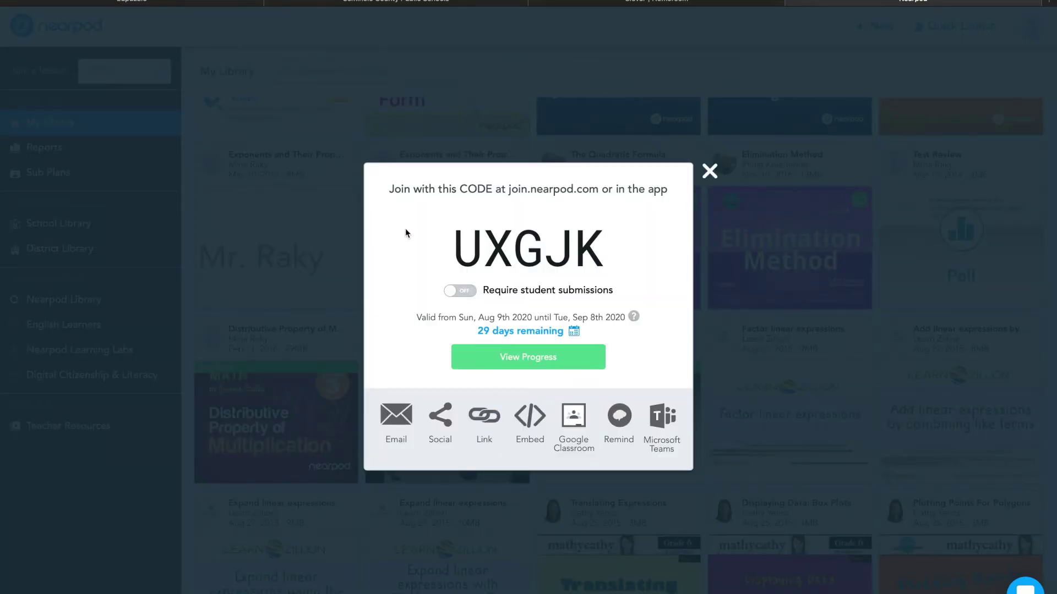
left_click_drag(598, 261, 470, 262)
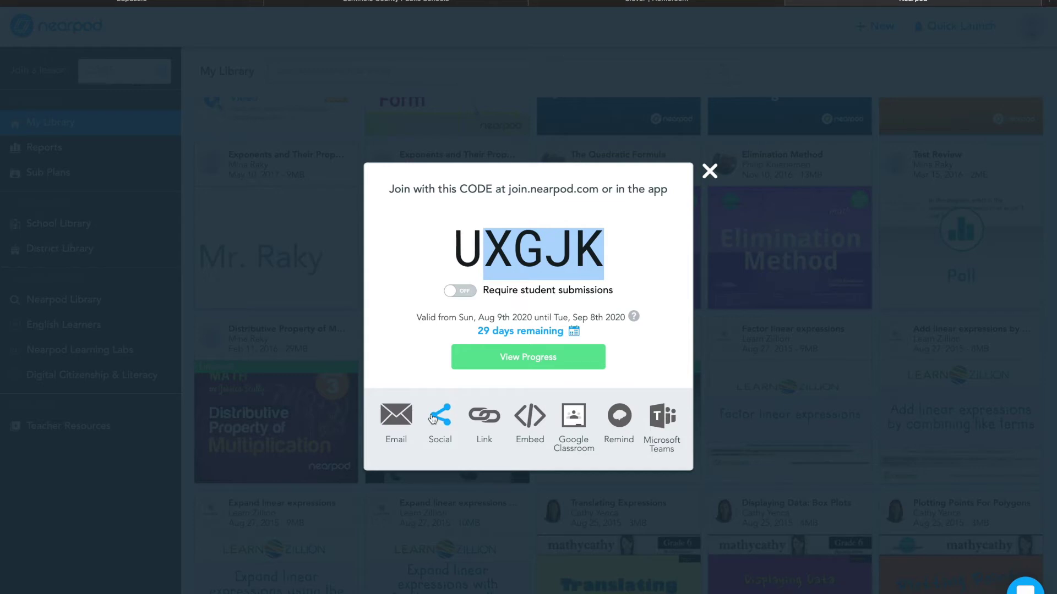
left_click(418, 357)
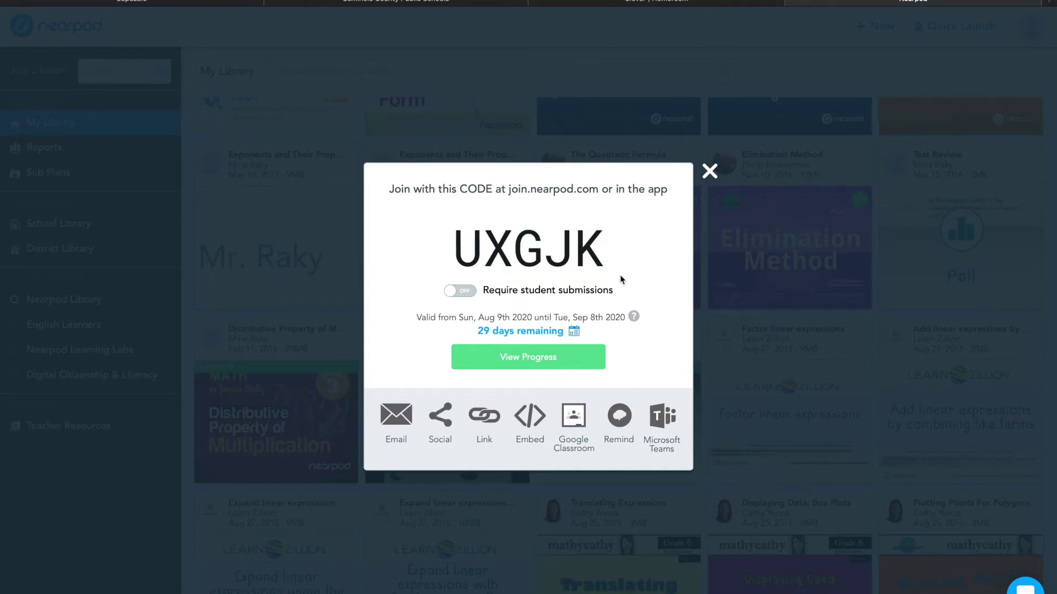
left_click(710, 173)
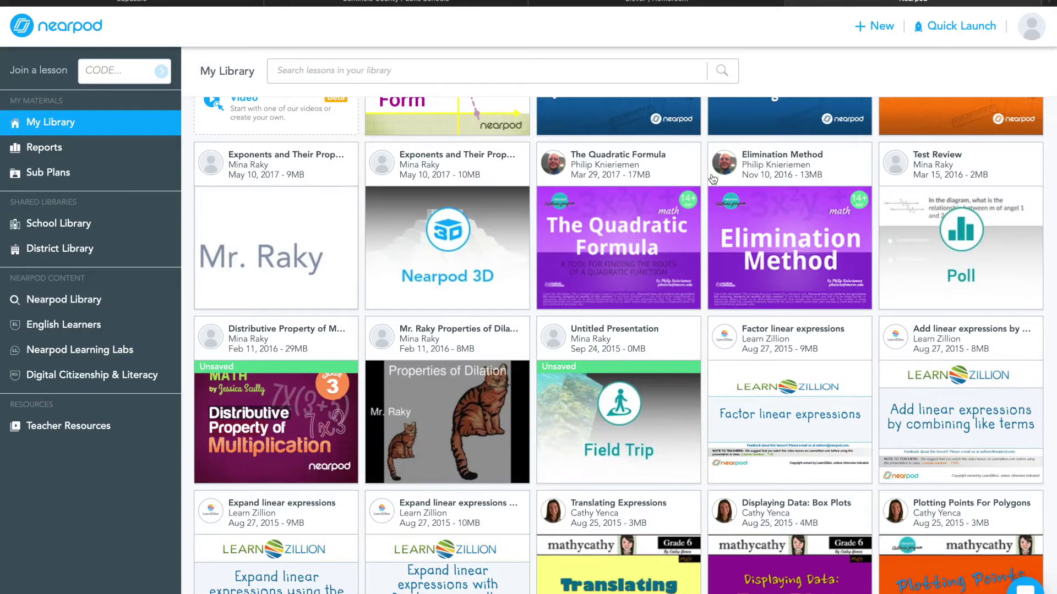
Step: Open the preview of the same Exponents lesson and examine the 3D pyramid on slide 1 from different angles
mouse_move(394, 268)
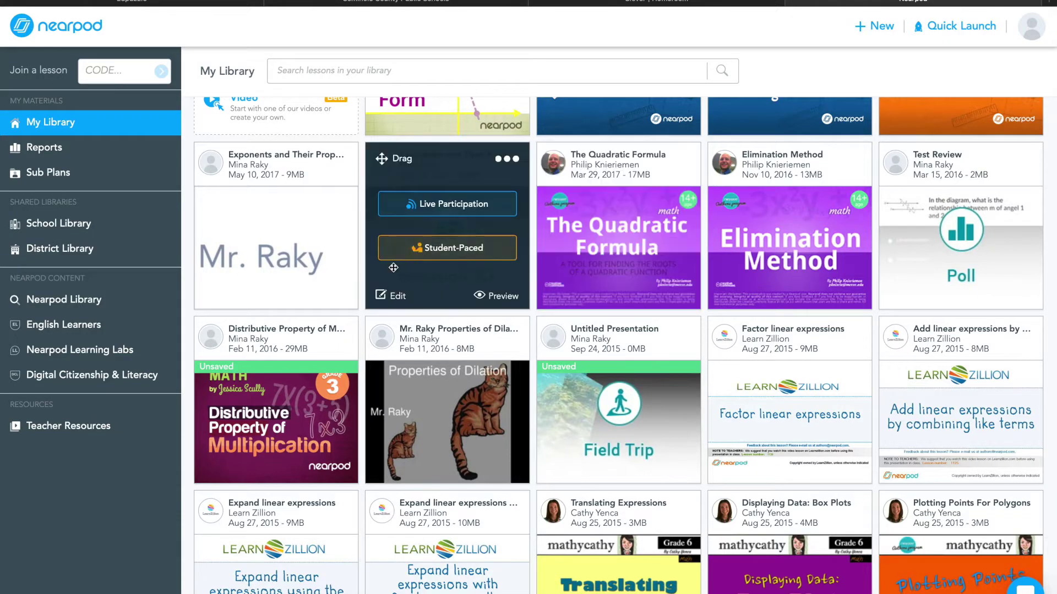
left_click(443, 212)
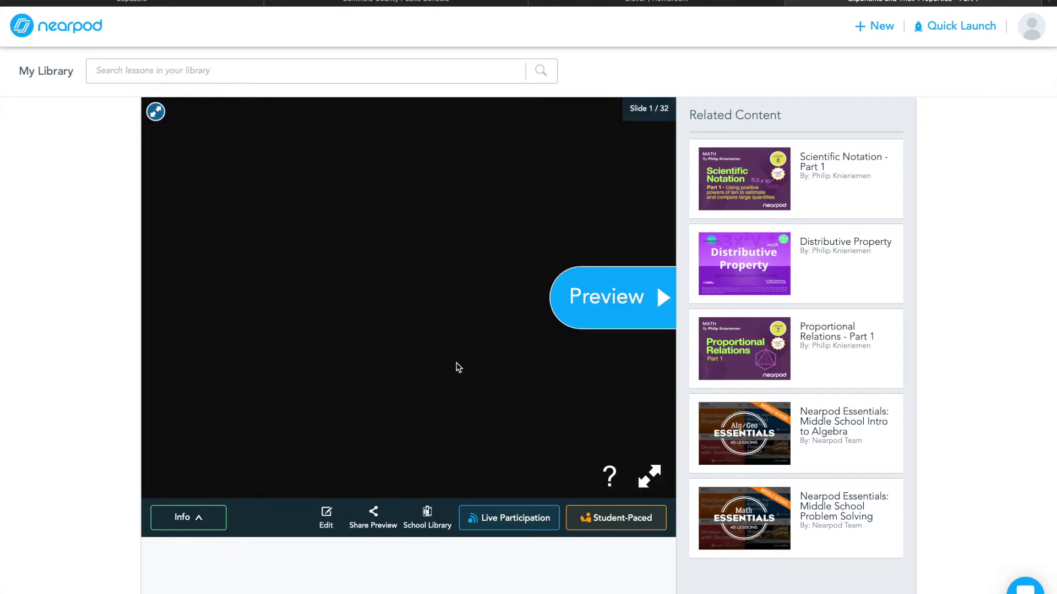
left_click_drag(457, 369, 323, 306)
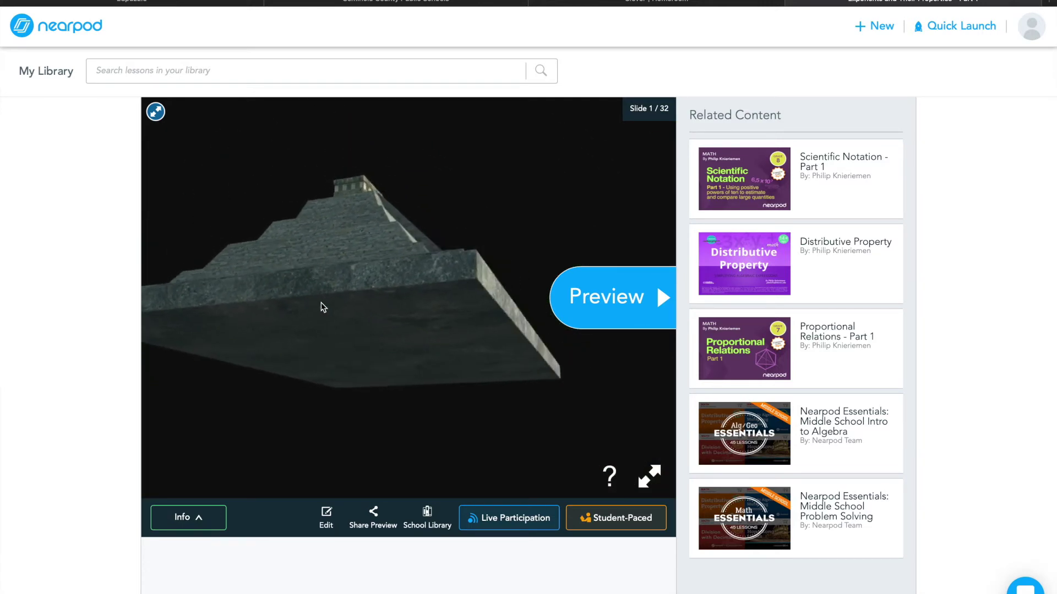
scroll(342, 262, "up", 5)
scroll(343, 266, "down", 5)
left_click_drag(306, 438, 257, 427)
left_click_drag(292, 391, 302, 368)
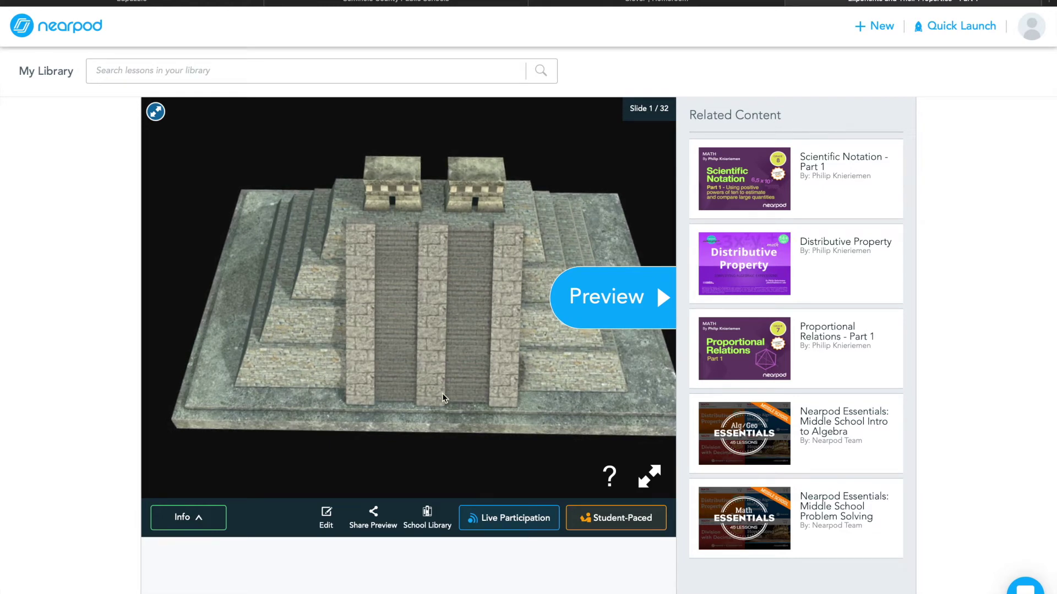
Step: Advance the lesson preview through the objectives and Draw-It slides to slide 4, Using Exponents
left_click(591, 316)
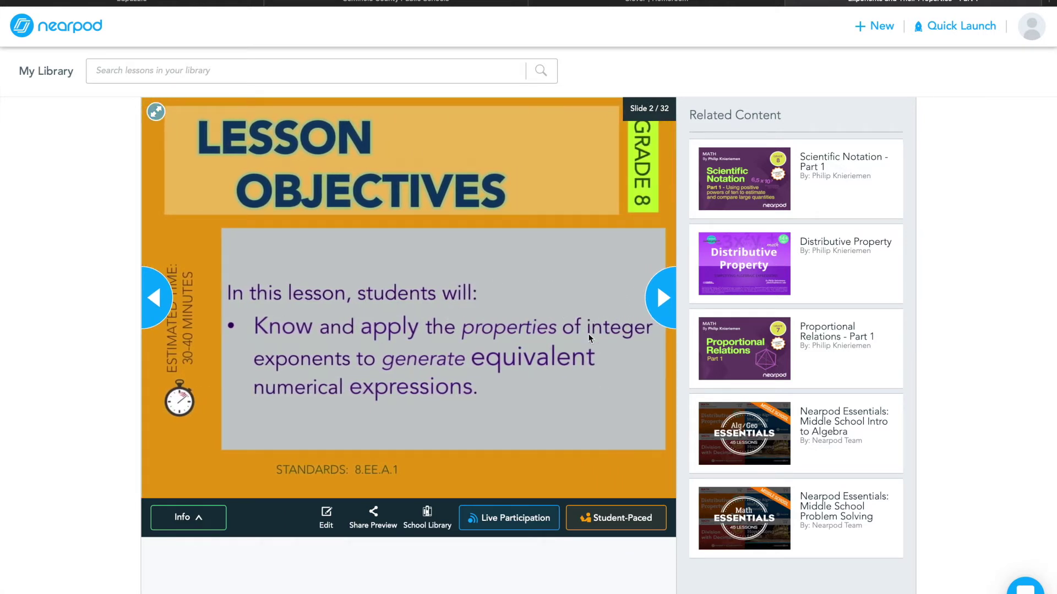
left_click(651, 314)
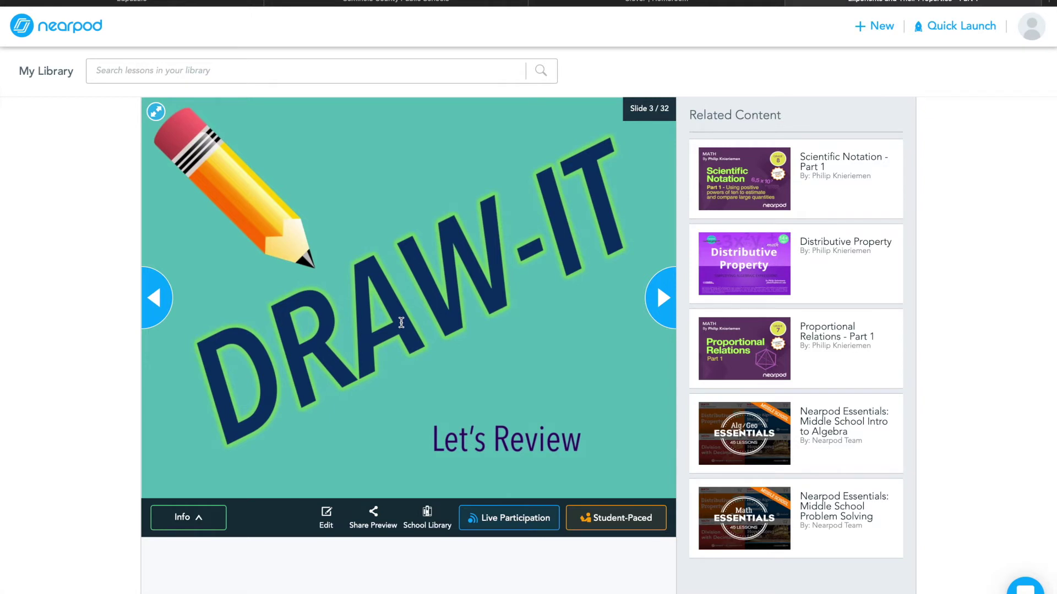
left_click(663, 318)
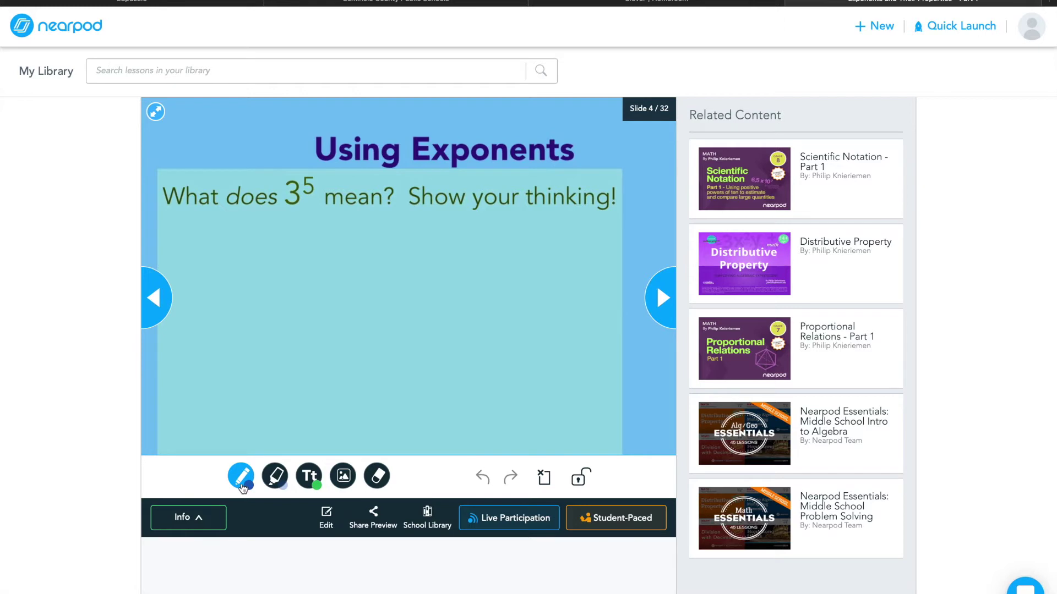
Step: Draw a freehand blue letter M in the answer area under the 3^5 question, and erase most of it
mouse_move(254, 383)
left_mouse_down()
mouse_move(254, 330)
mouse_move(261, 351)
mouse_move(281, 357)
mouse_move(290, 392)
left_mouse_up()
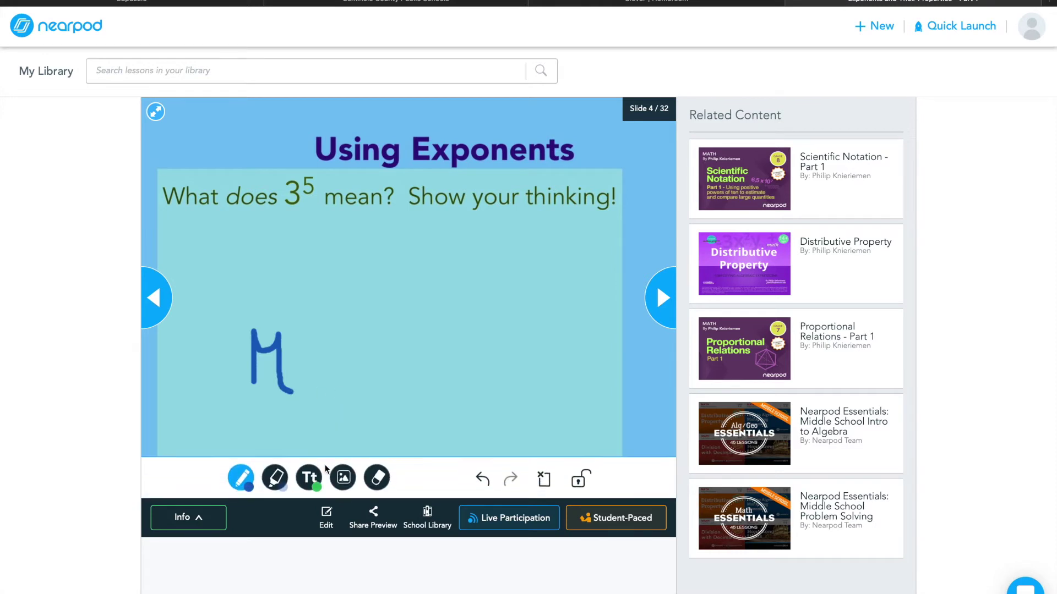
left_click(376, 482)
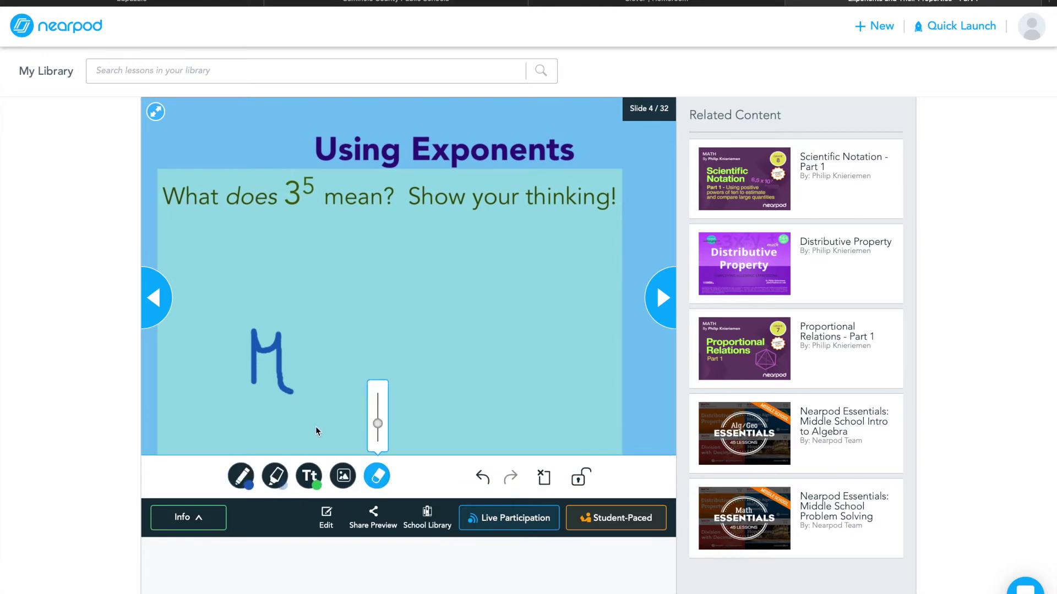
mouse_move(286, 393)
left_mouse_down()
mouse_move(269, 337)
mouse_move(278, 345)
mouse_move(253, 337)
left_mouse_up()
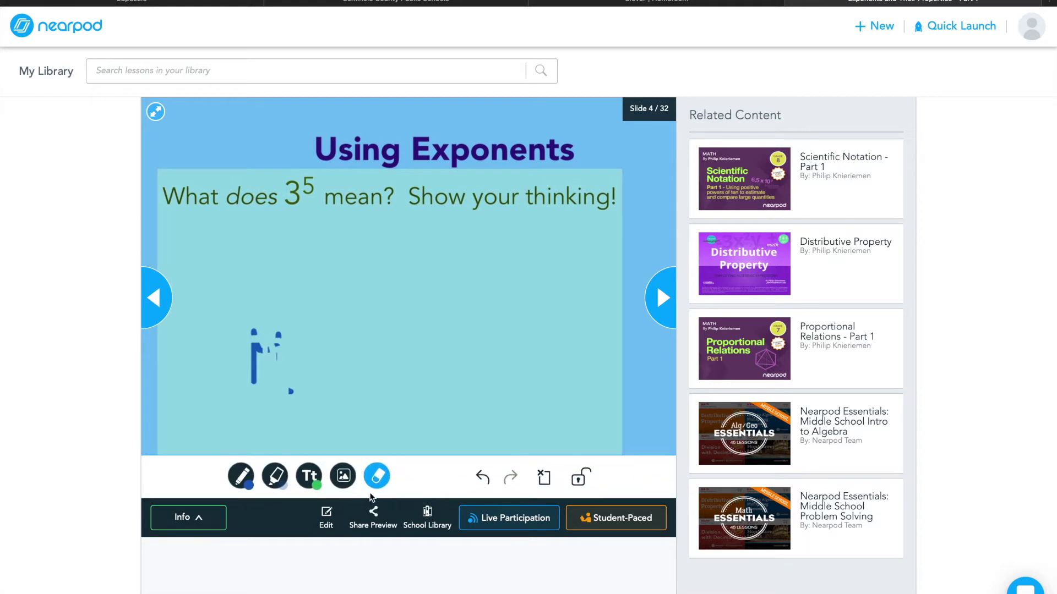
Step: Enlarge the eraser to its maximum size and erase more of the blue letter M under the 3^5 question
left_click(377, 477)
left_click_drag(377, 418, 377, 381)
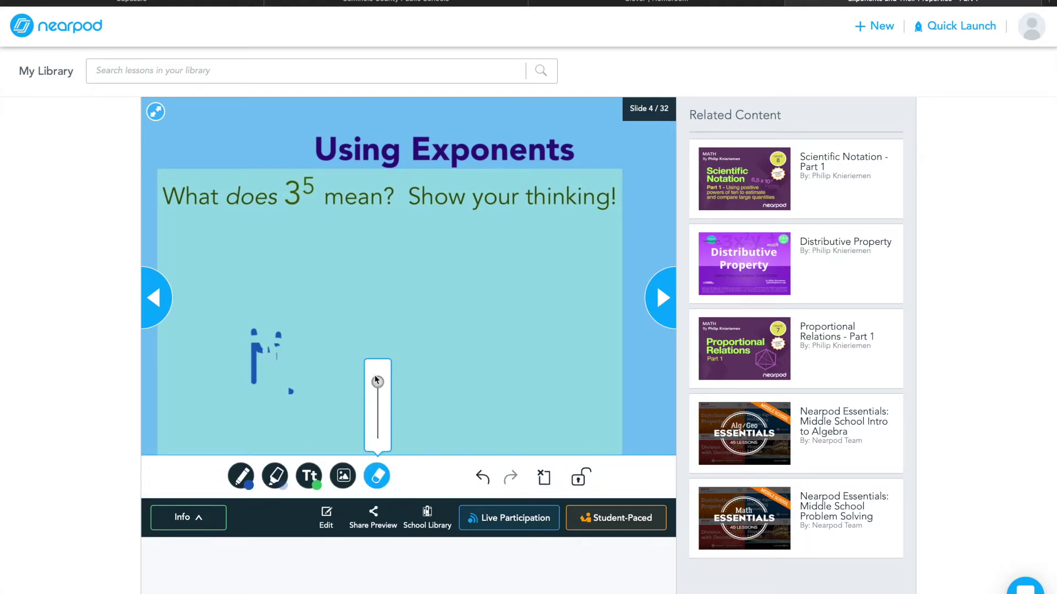
mouse_move(282, 337)
left_mouse_down()
mouse_move(238, 338)
mouse_move(259, 318)
mouse_move(244, 388)
mouse_move(315, 384)
left_mouse_up()
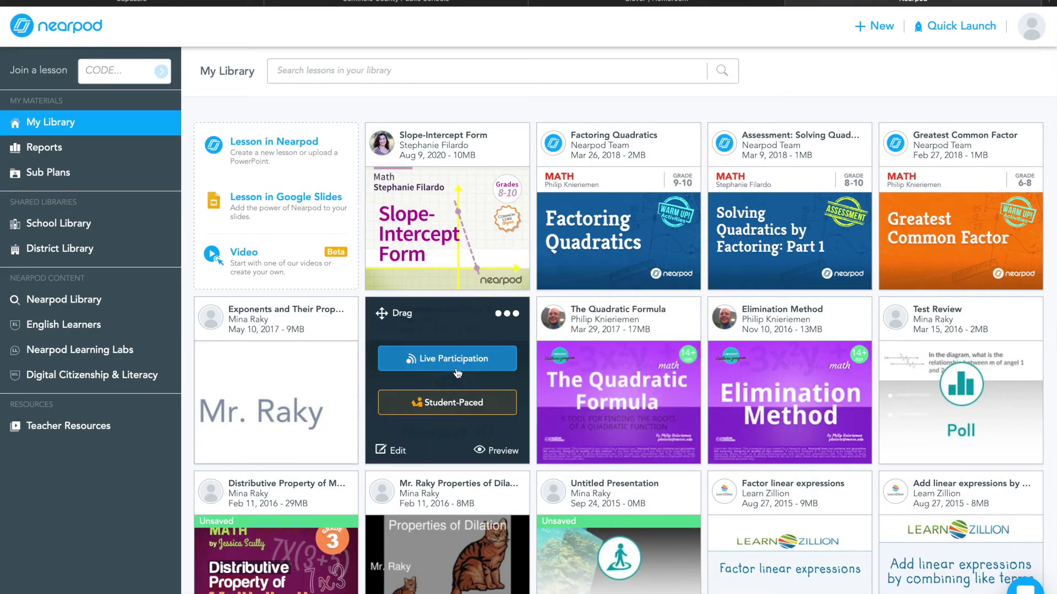
Step: Start a new lesson in Nearpod from My Library
scroll(451, 374, "down", 3)
scroll(451, 374, "up", 5)
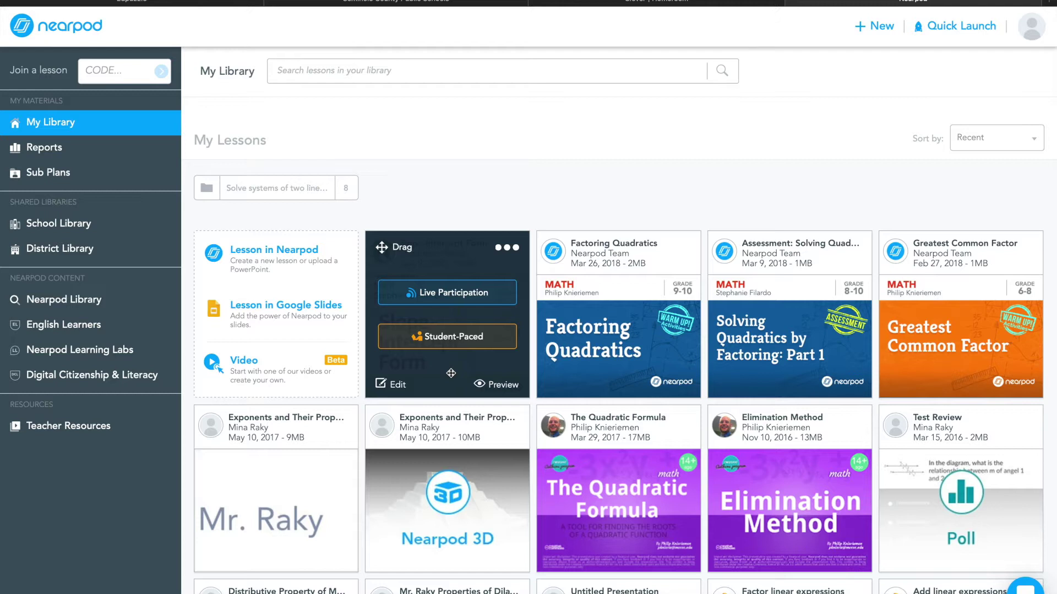
scroll(450, 373, "down", 1)
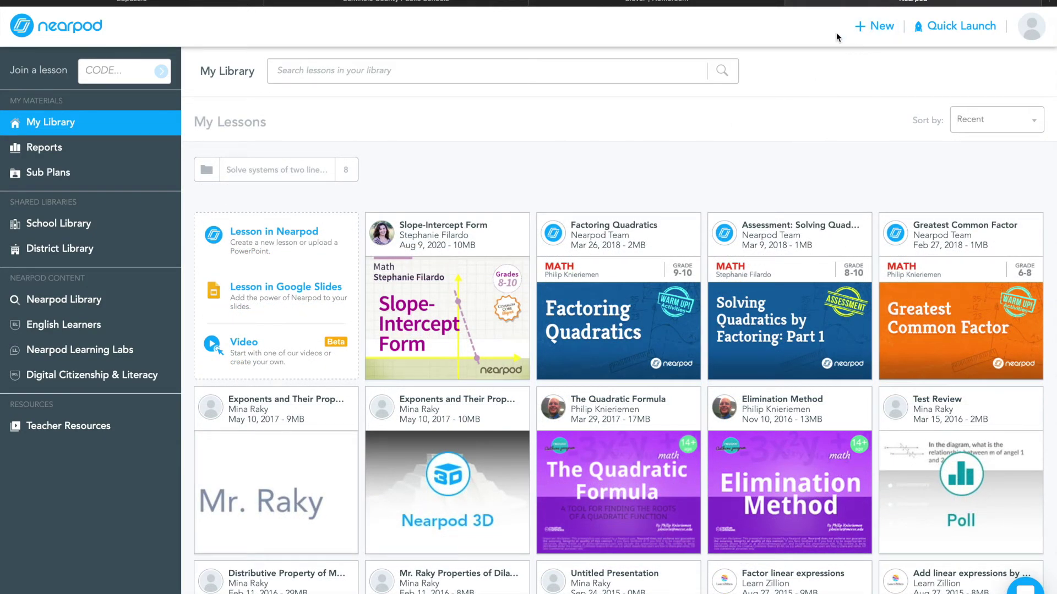
left_click(870, 31)
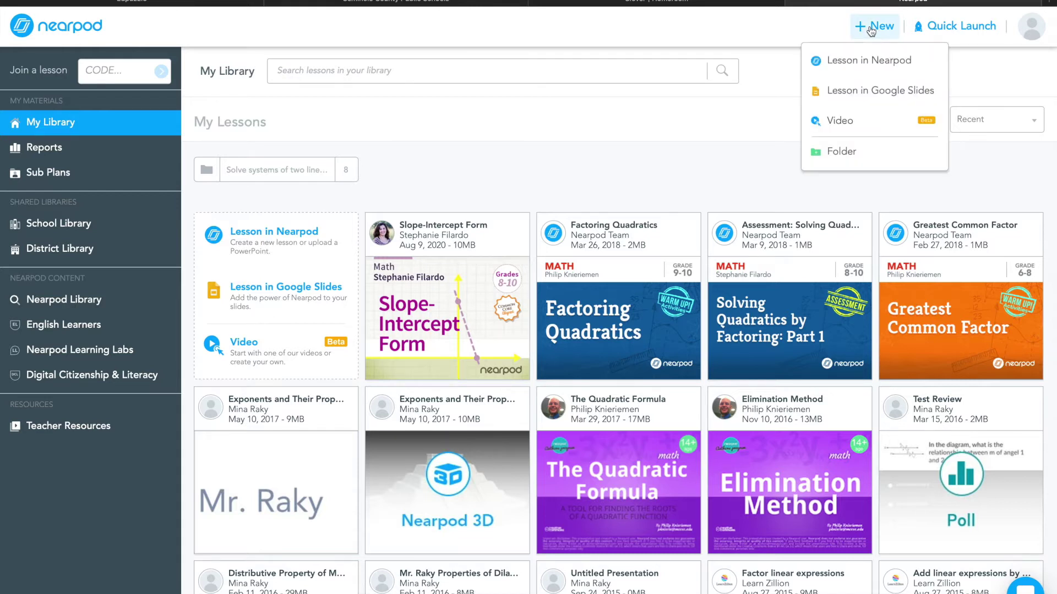
left_click(856, 71)
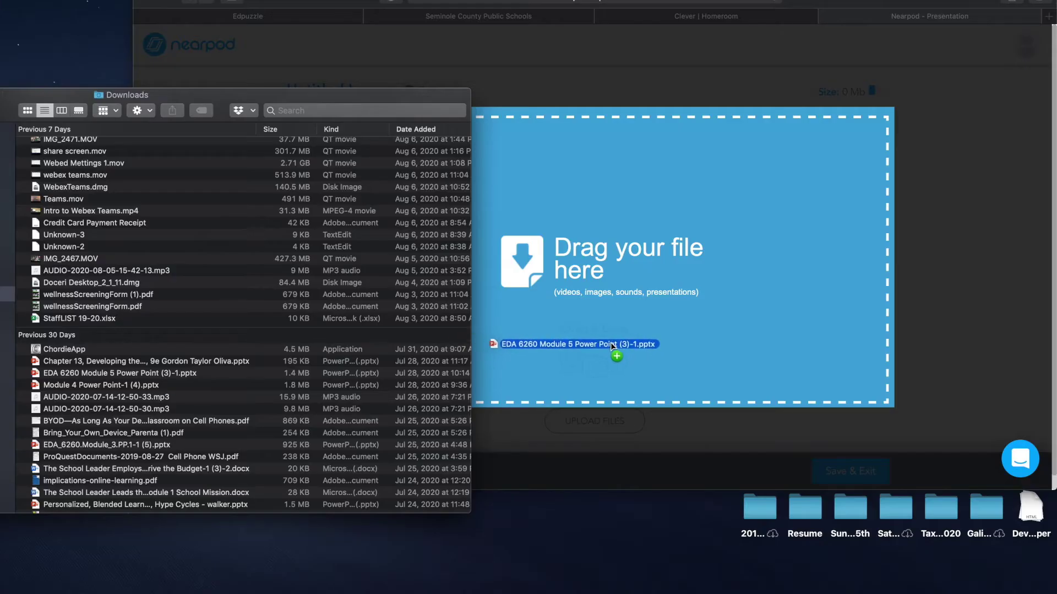
Step: Upload EDA 6260 Module 5 Power Point (3)-1.pptx from Downloads into the new lesson, close the Downloads window, and accept the uploaded file
left_click_drag(611, 345, 630, 345)
left_click_drag(33, 99, 356, 106)
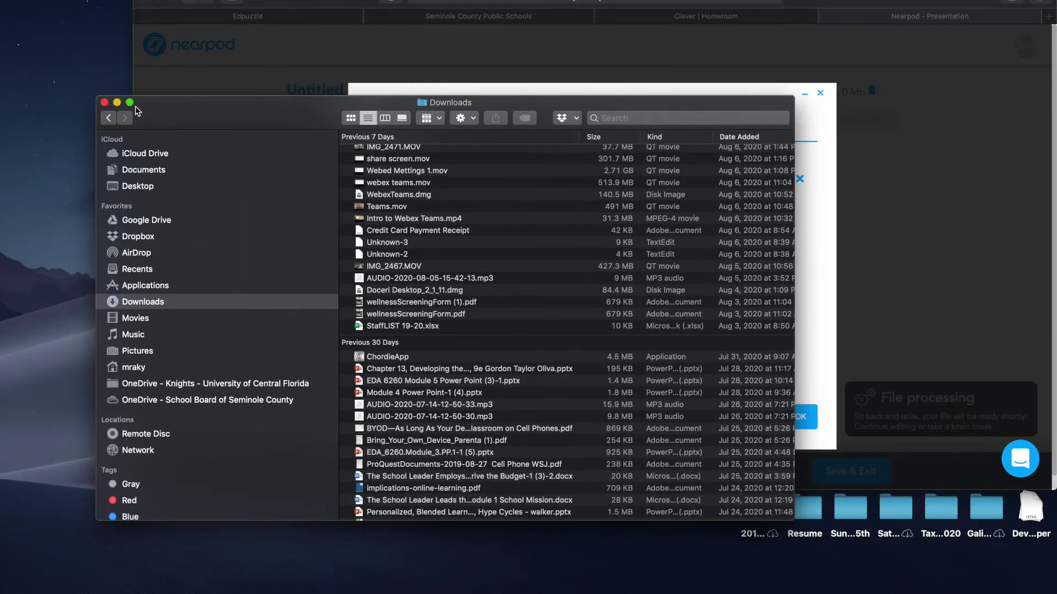
left_click(104, 102)
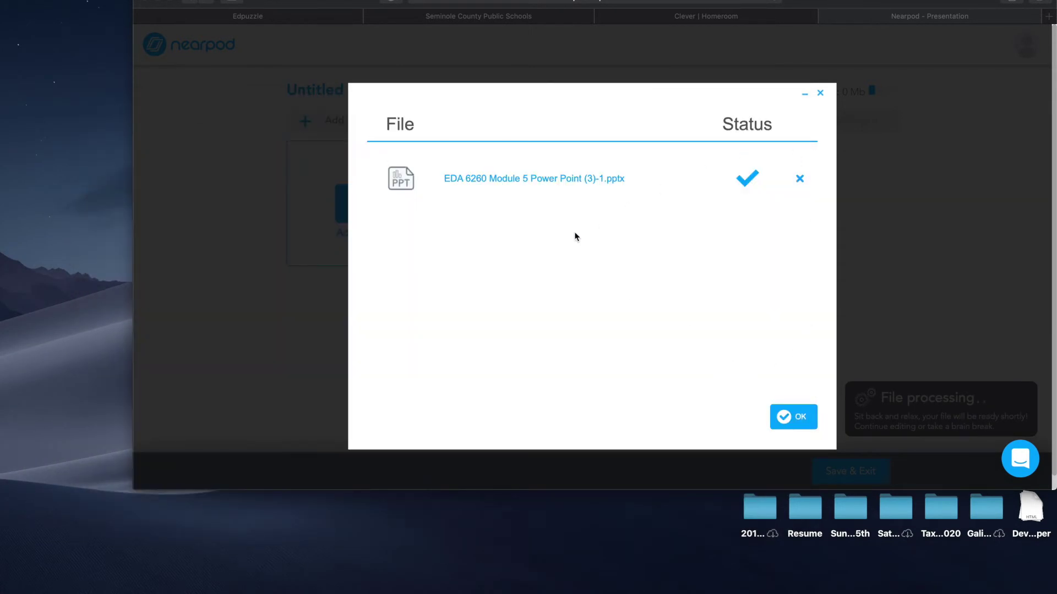
left_click(784, 419)
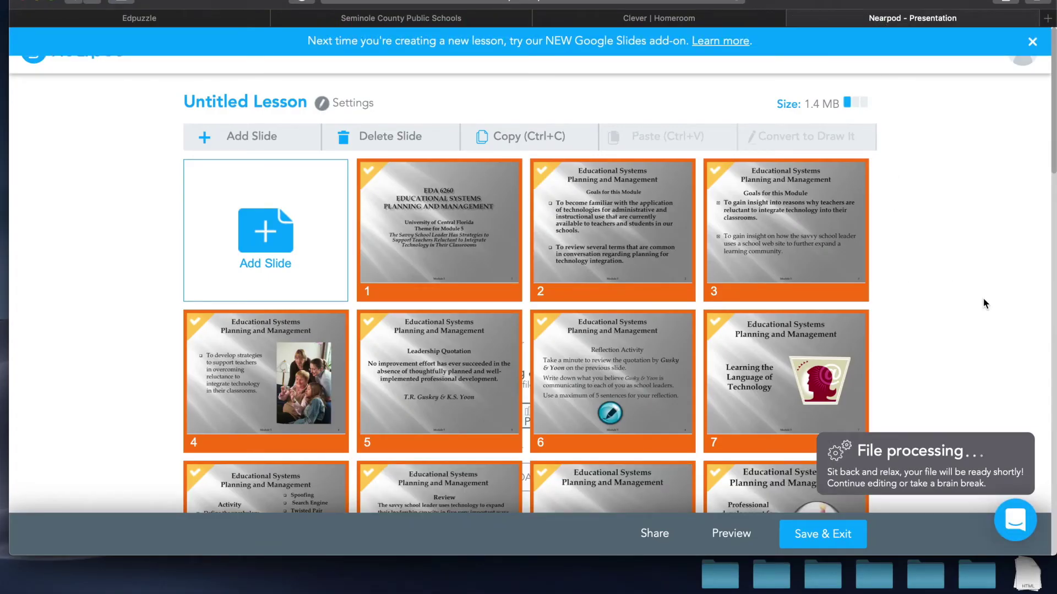
Step: Look through all the imported PowerPoint slides in the untitled lesson, from the first to the last
scroll(985, 304, "down", 5)
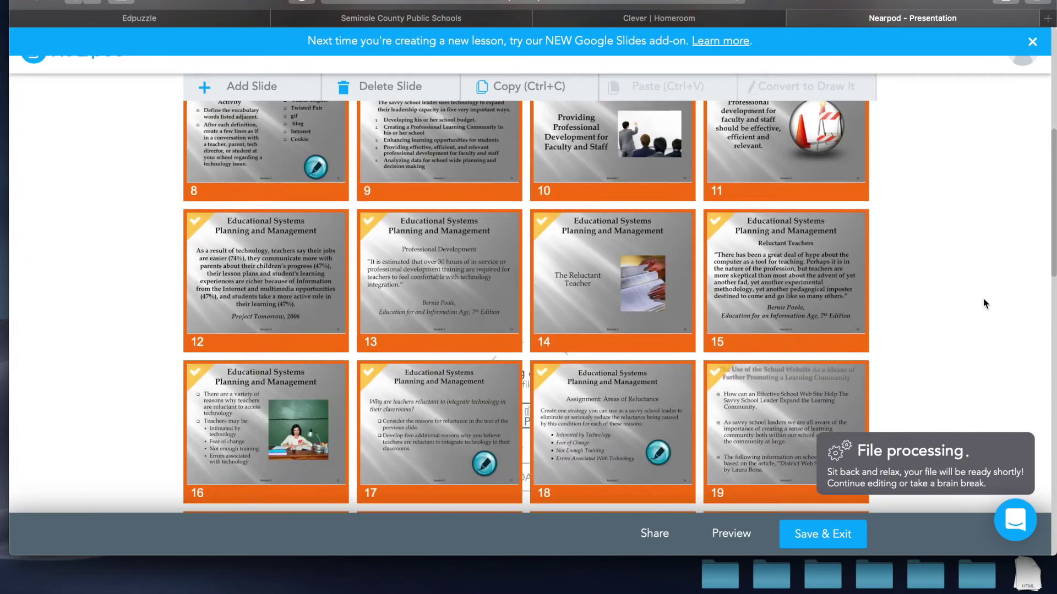
scroll(985, 303, "down", 5)
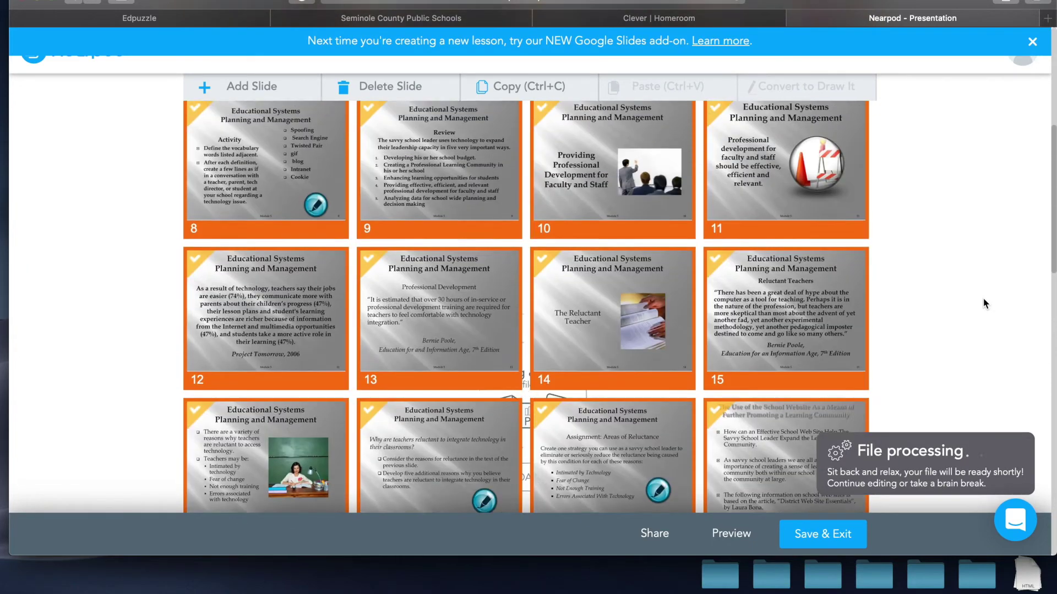
scroll(985, 303, "down", 10)
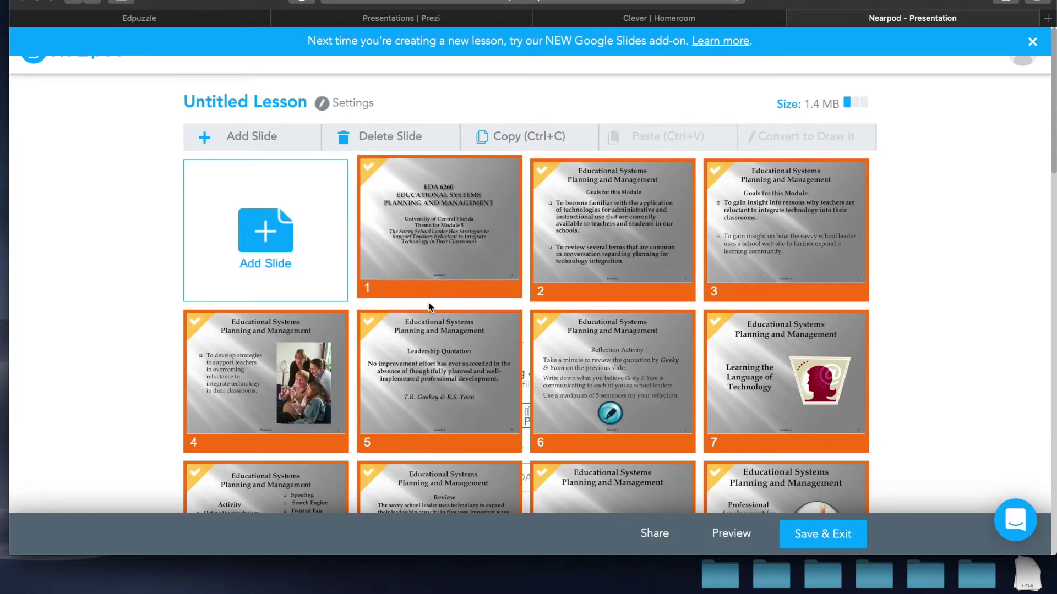
scroll(471, 355, "down", 5)
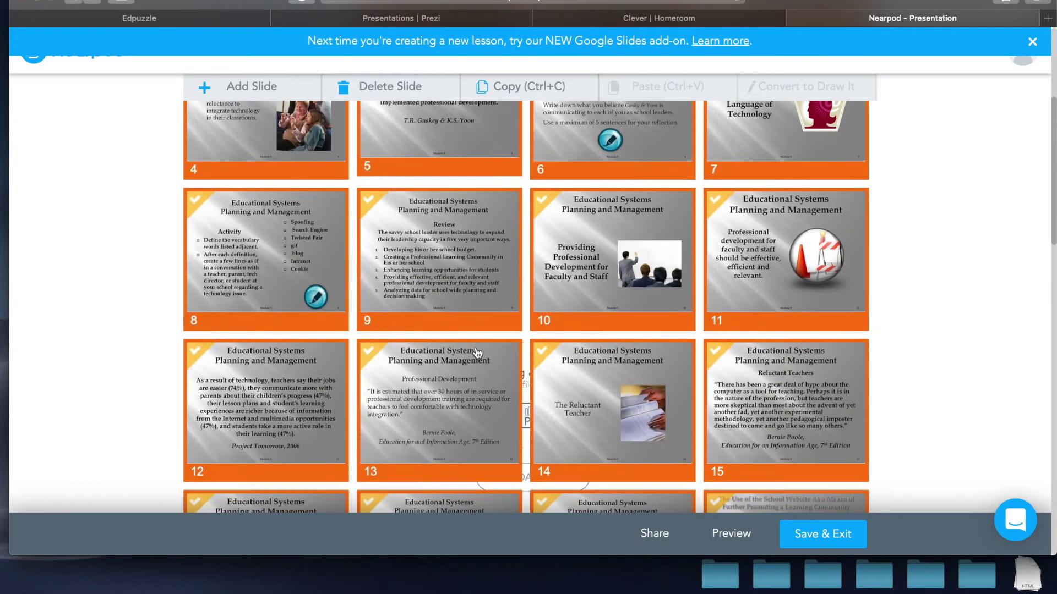
scroll(477, 353, "down", 5)
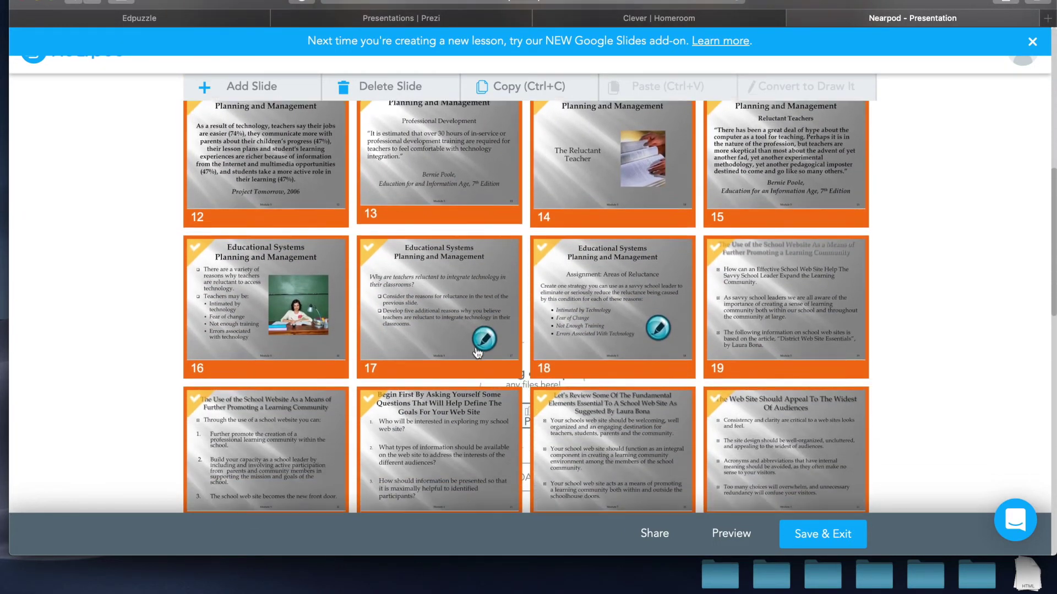
scroll(477, 353, "down", 10)
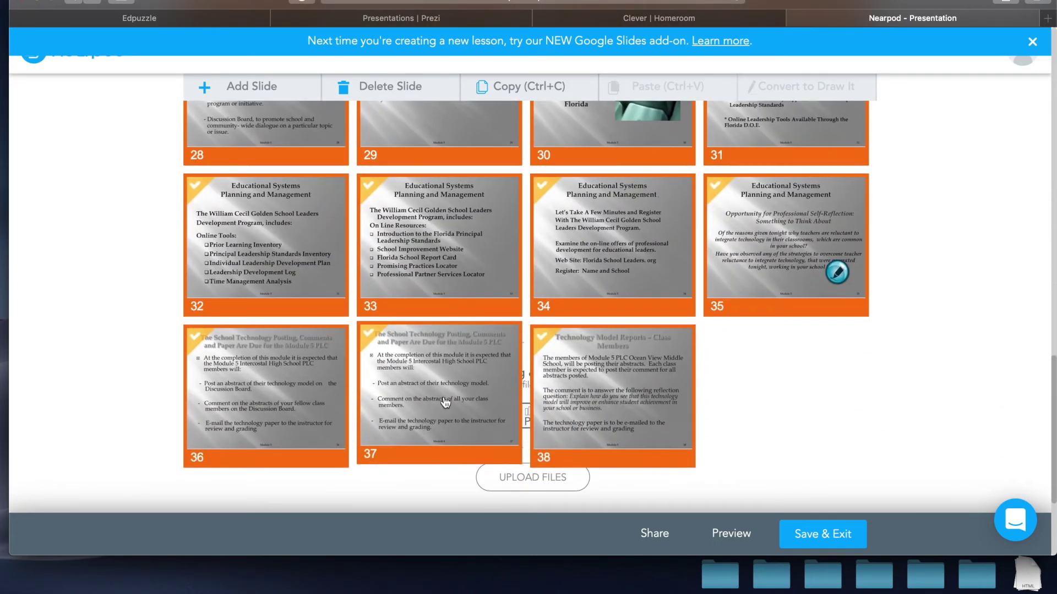
scroll(562, 386, "up", 20)
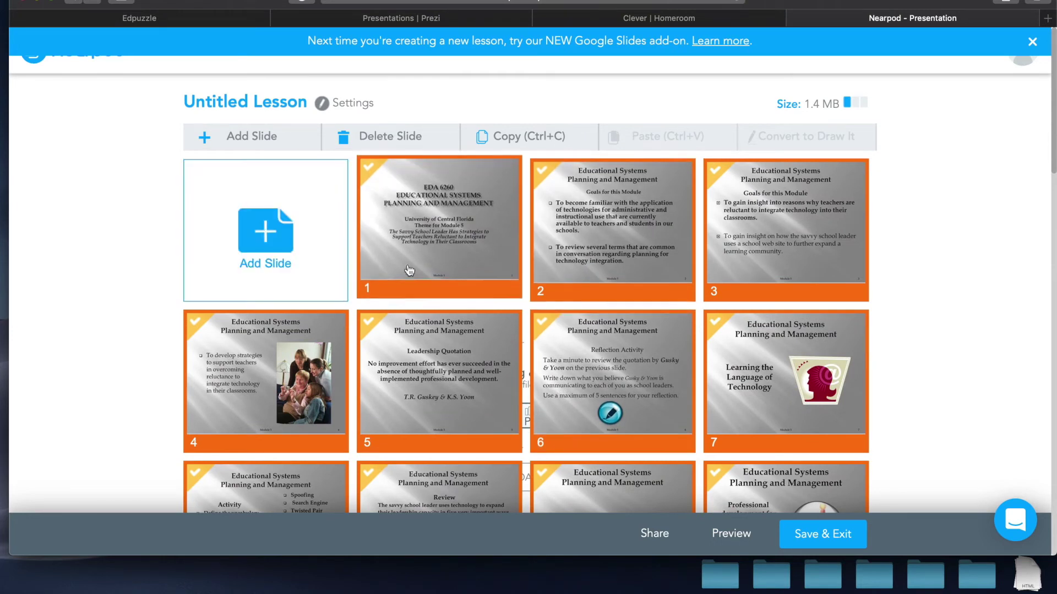
Step: Delete the EDA 6260 title slide from the start of the lesson
left_click(443, 253)
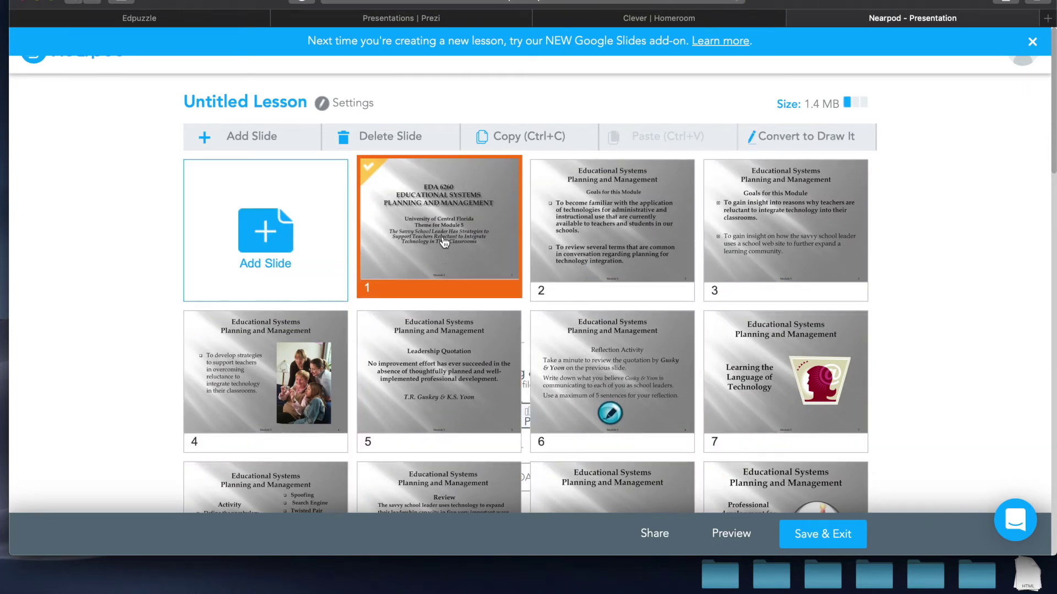
left_click(399, 136)
left_click(596, 201)
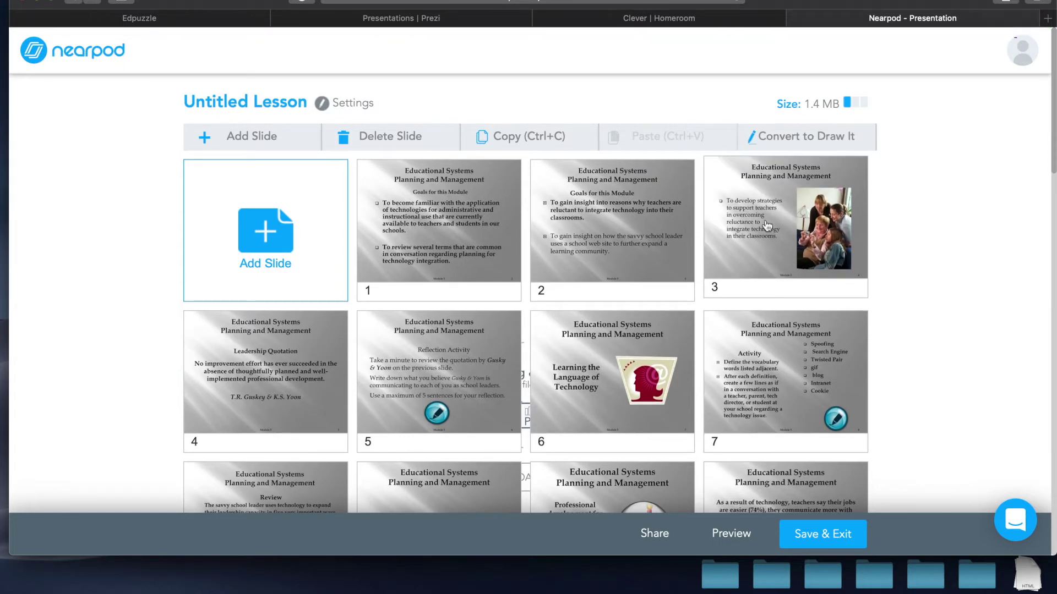
Step: Convert the Reflection Activity slide, slide 5, to a Draw It activity
left_click(452, 424)
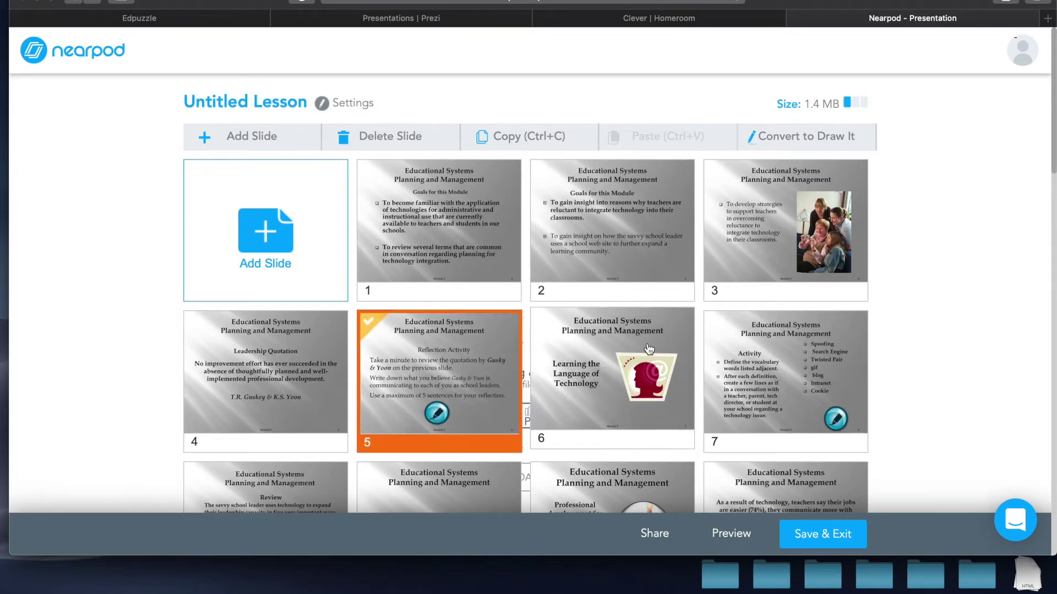
left_click(799, 144)
left_click(628, 217)
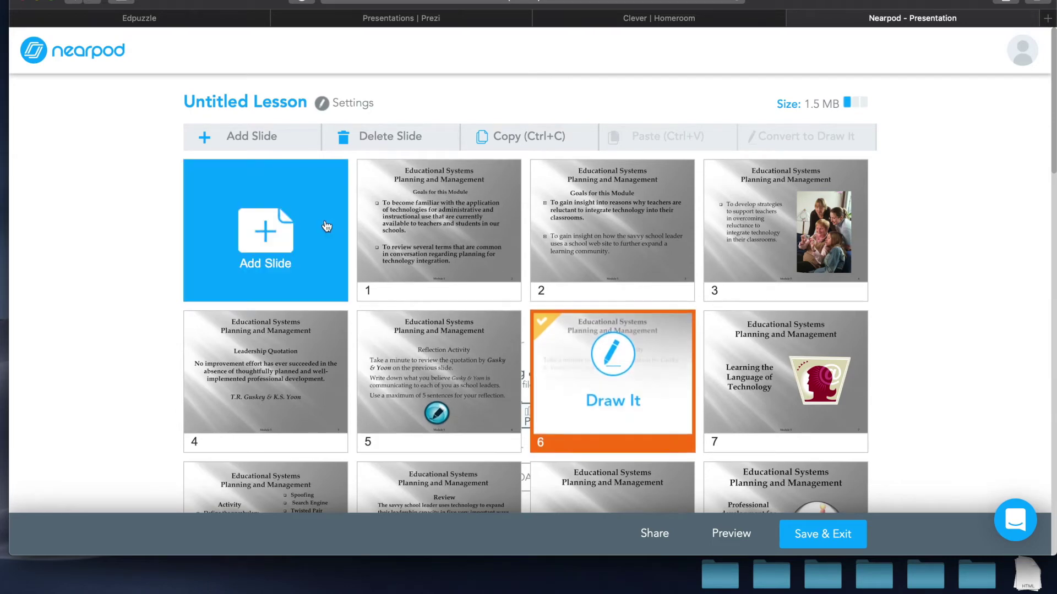
Step: Begin adding a video slide and search the Video Library for "equations"
left_click(298, 237)
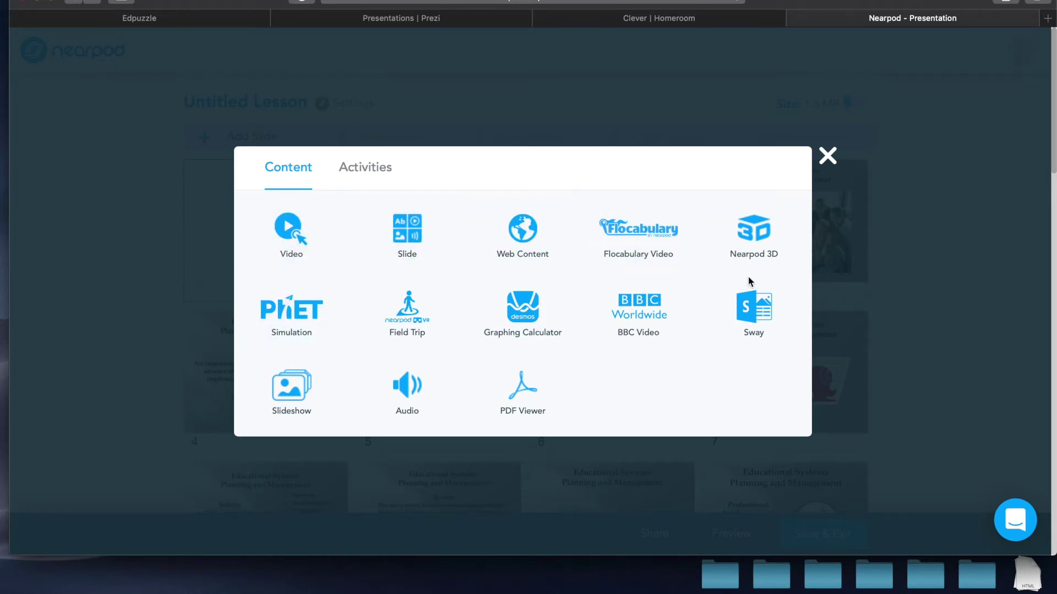
left_click(323, 256)
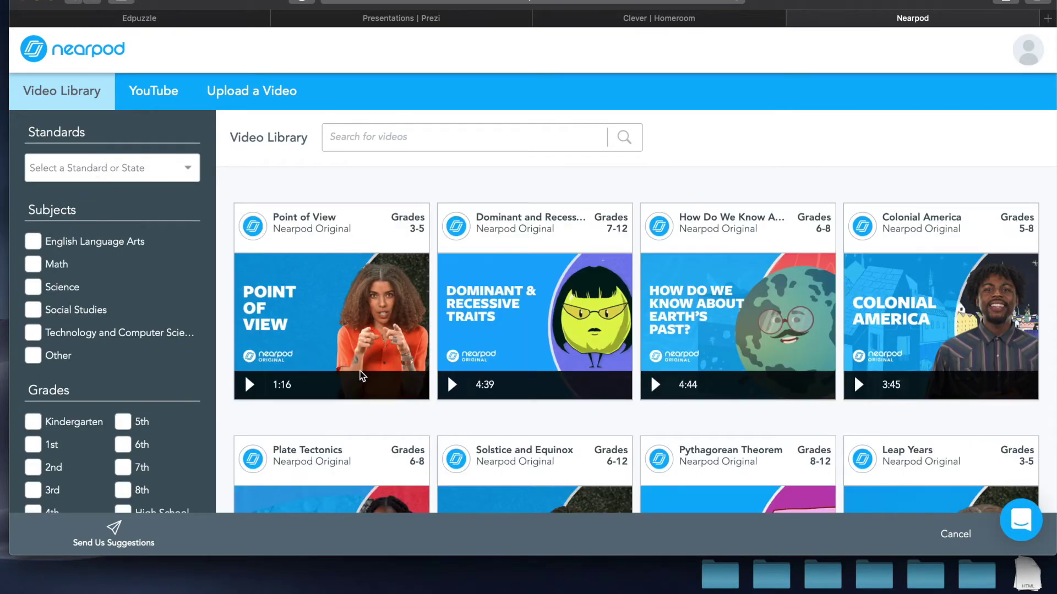
left_click(89, 170)
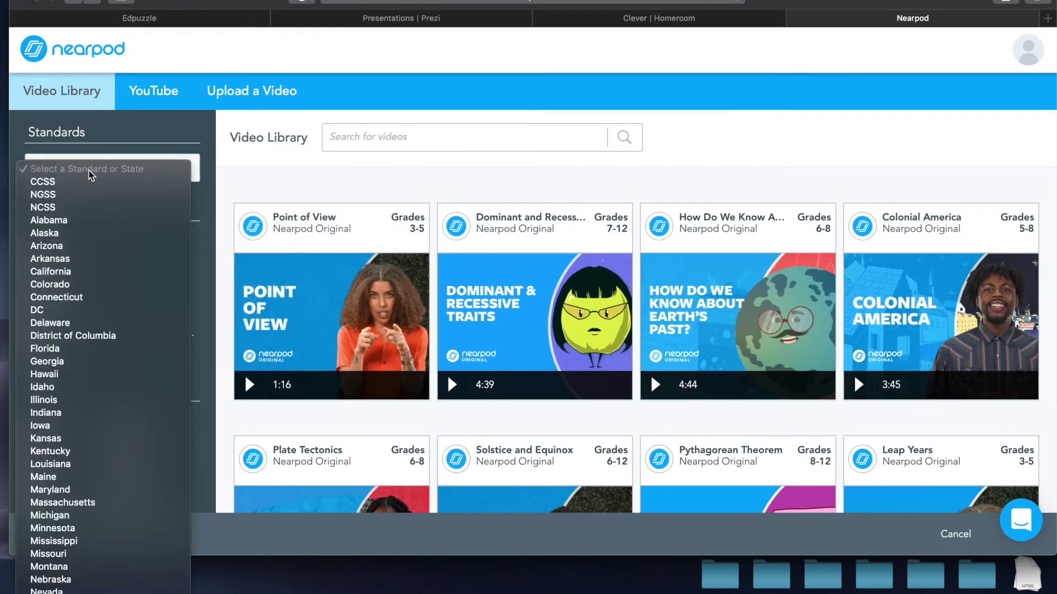
left_click(231, 169)
left_click(391, 147)
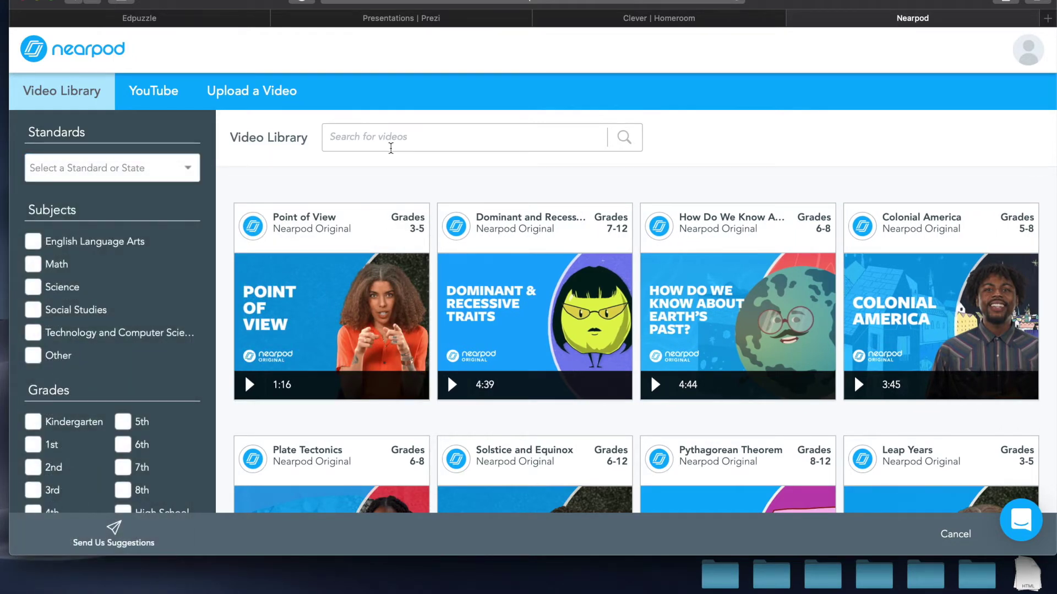
type("equations")
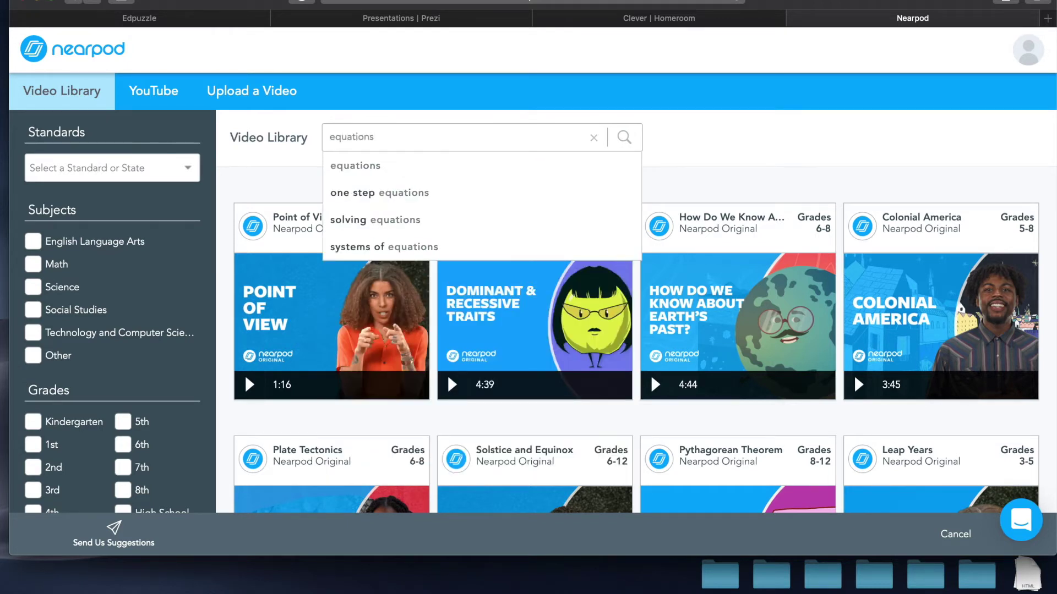
key("Return")
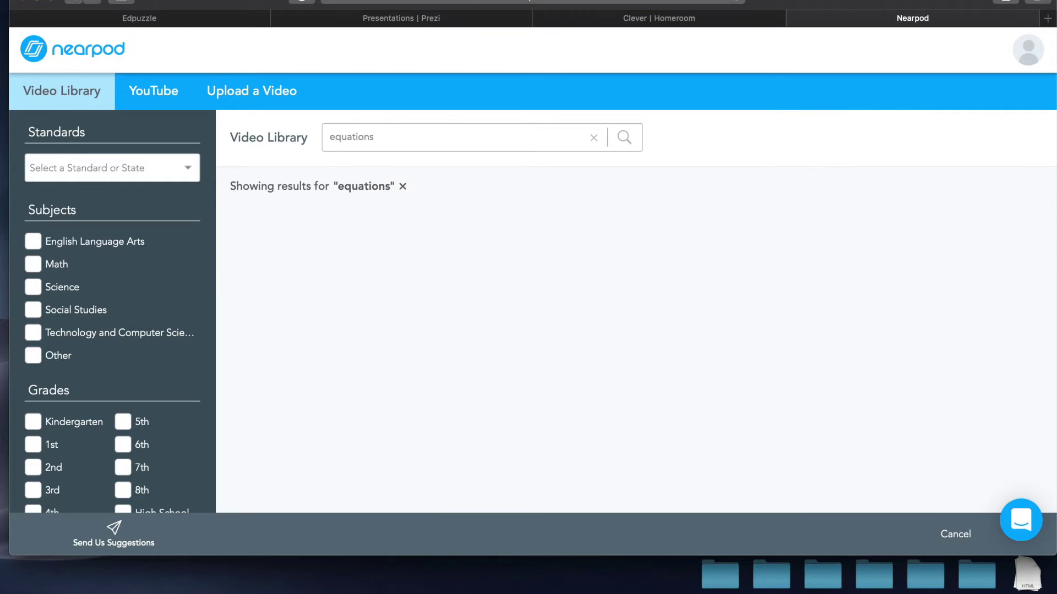
Step: Choose the LearnZillion video Translate the Equation of a Circle and save it to the lesson as an interactive video
scroll(419, 405, "down", 4)
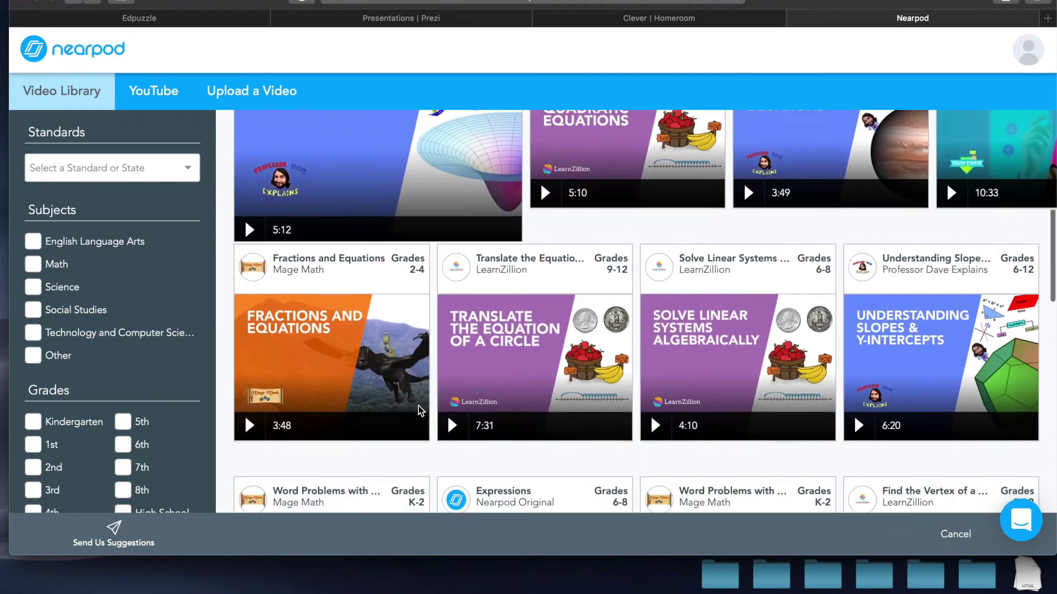
mouse_move(526, 353)
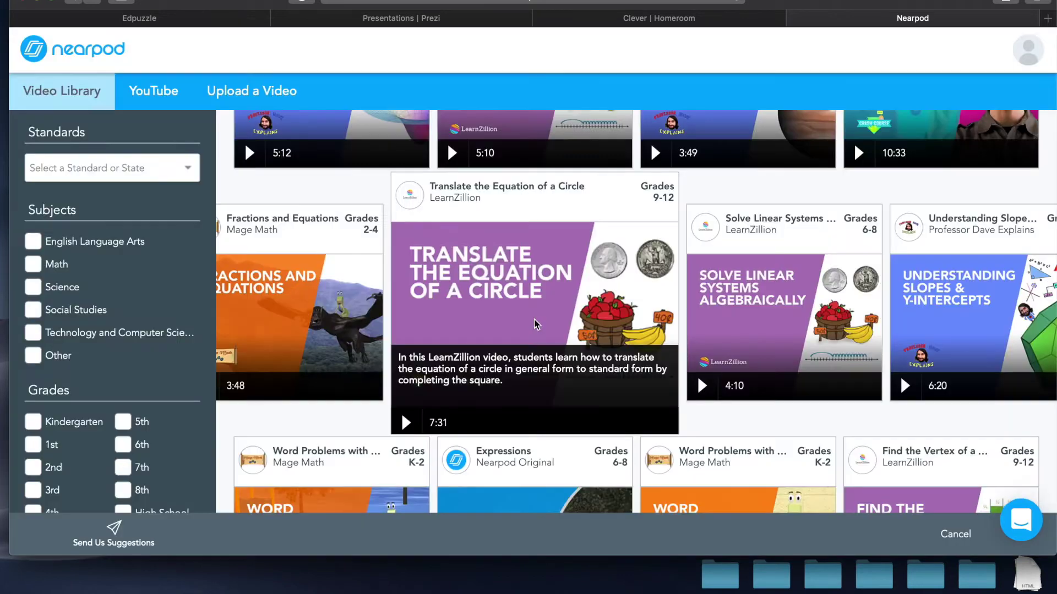
left_click(538, 265)
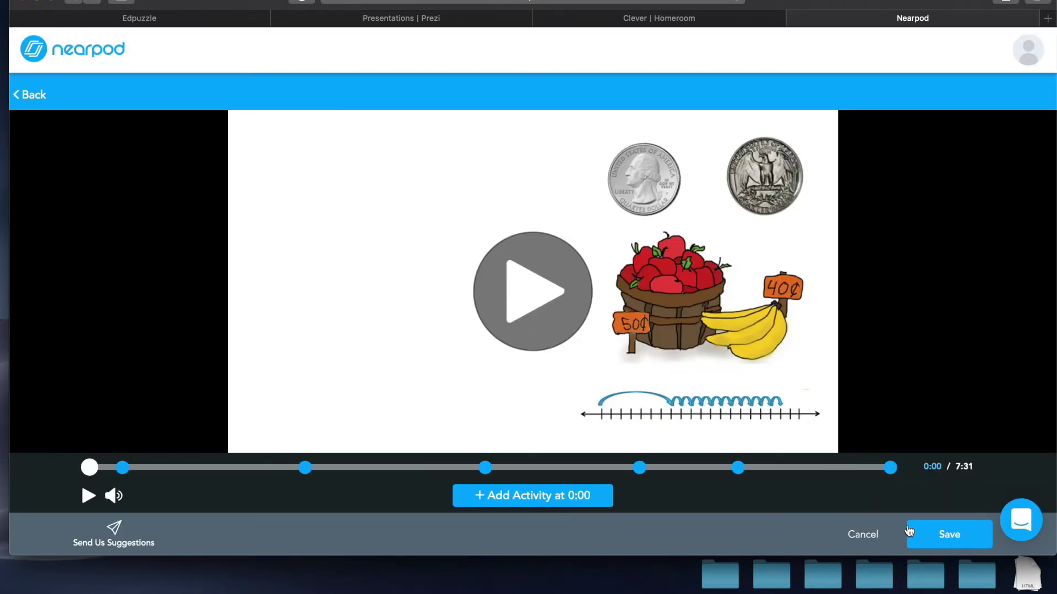
left_click(934, 545)
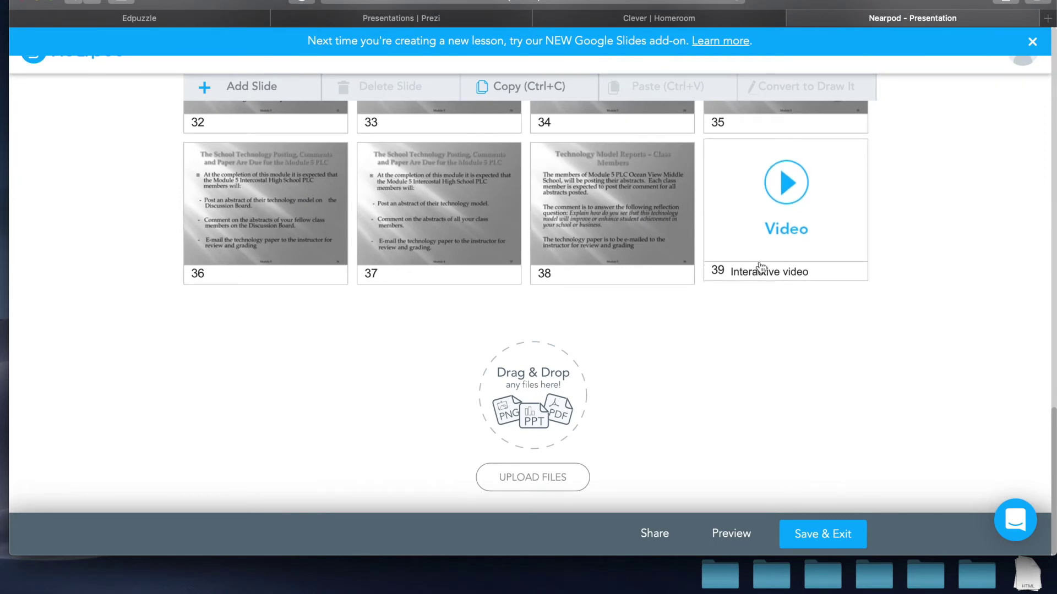
Step: Move the interactive video from the end of the lesson to position 6, between the Reflection Activity and Draw It slides
left_click_drag(760, 242, 523, 279)
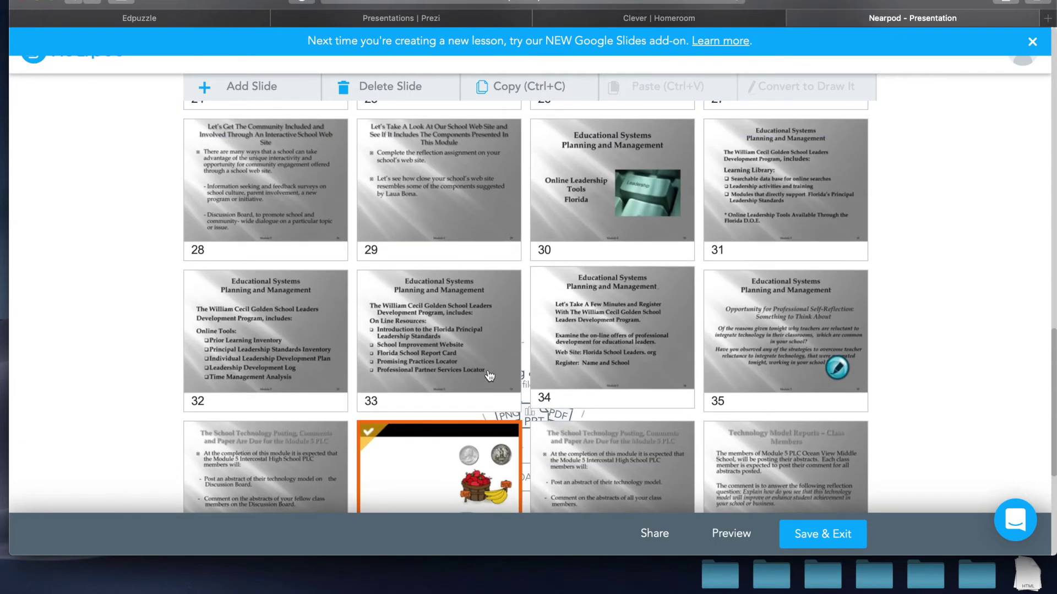
left_click_drag(446, 427, 447, 163)
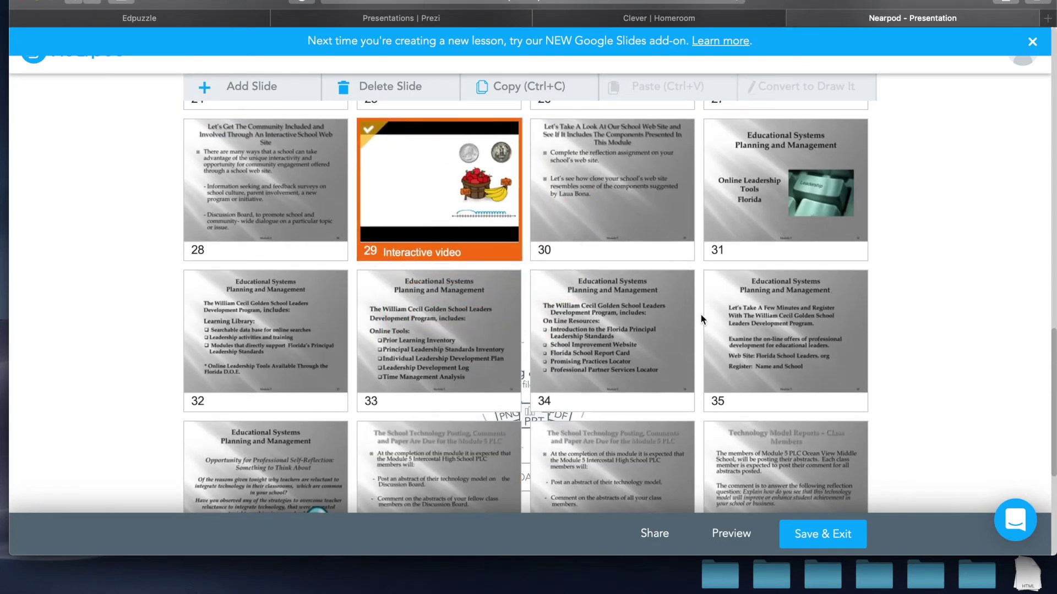
left_click_drag(401, 408, 530, 109)
left_click_drag(462, 457, 470, 155)
left_click_drag(515, 403, 624, 173)
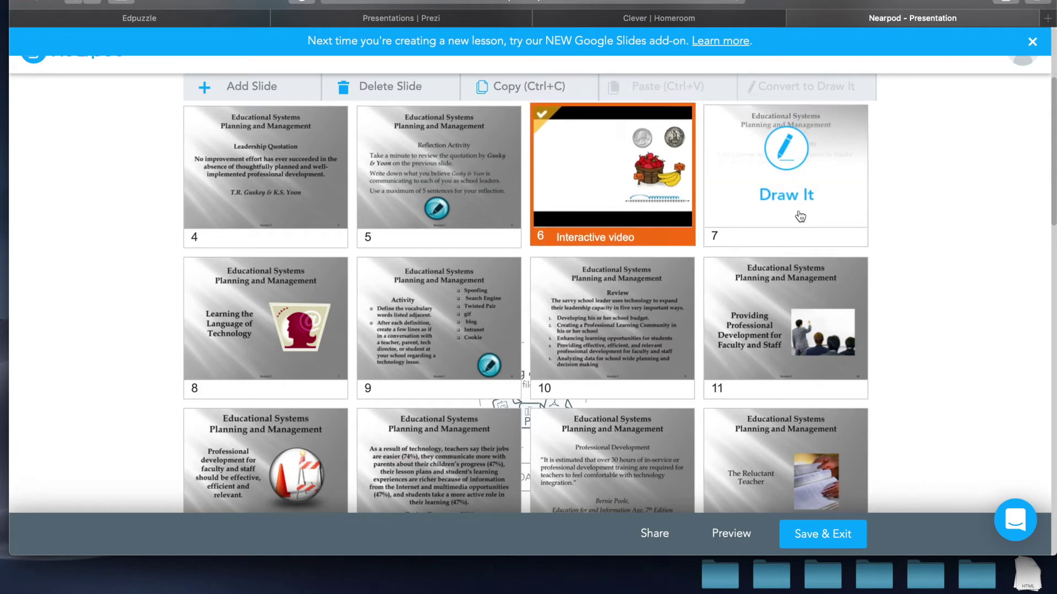
scroll(845, 337, "up", 3)
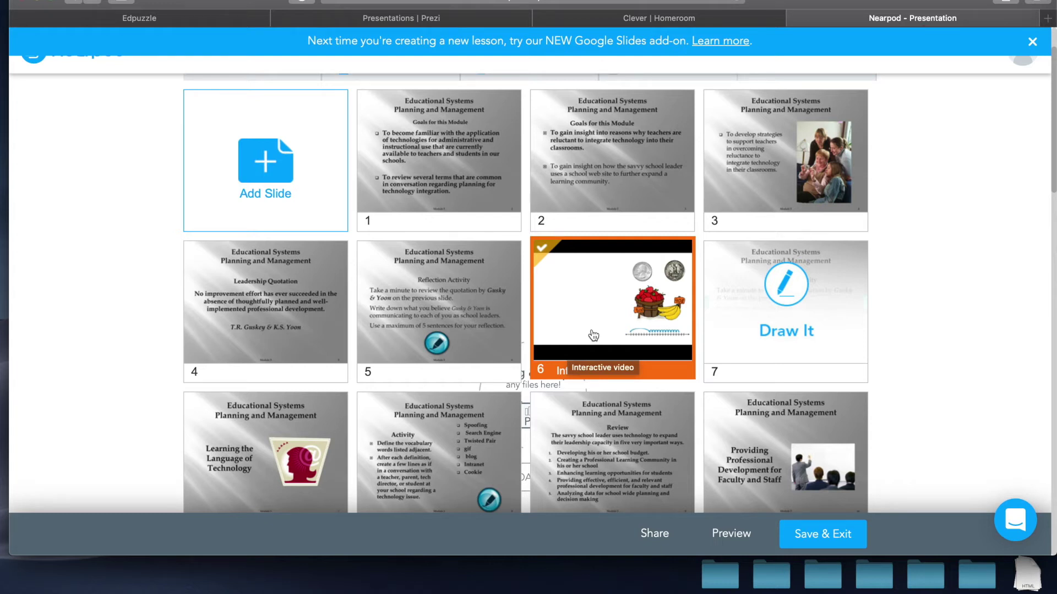
scroll(593, 335, "up", 2)
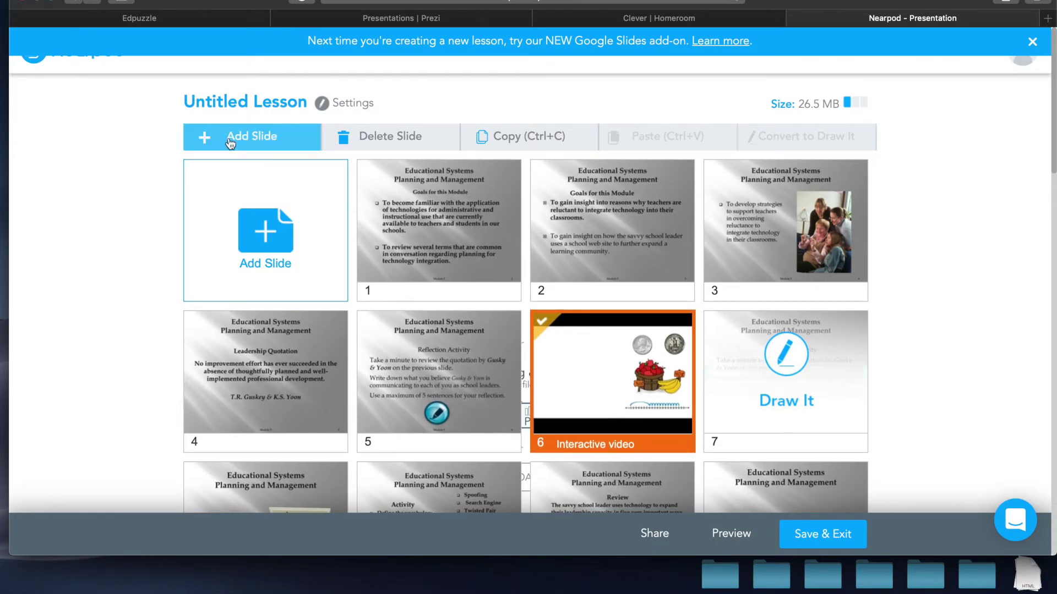
Step: Begin adding a new slide of the Web Content type to the lesson
left_click(262, 222)
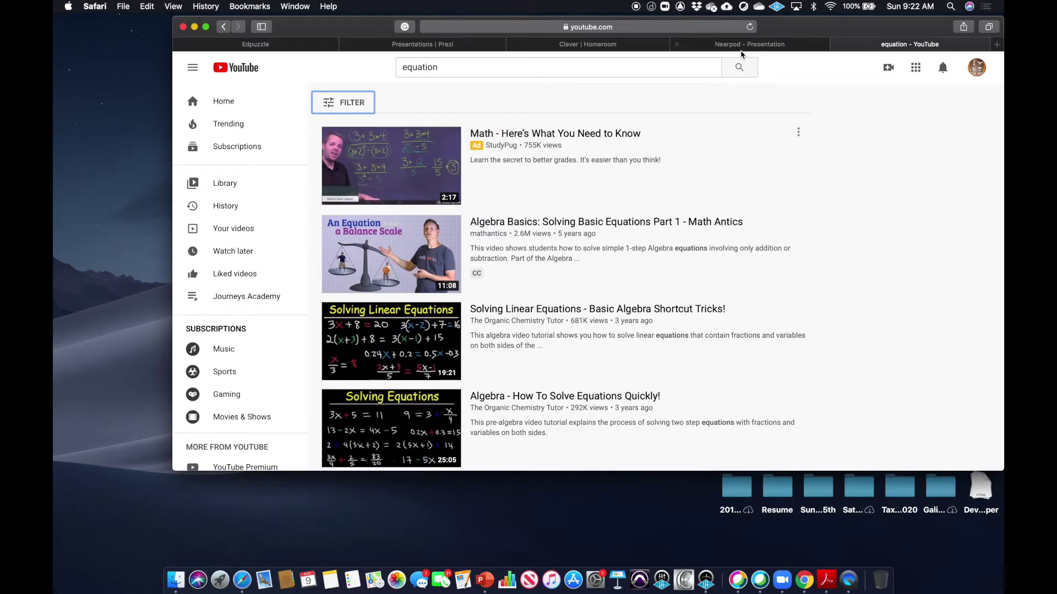
left_click(913, 18)
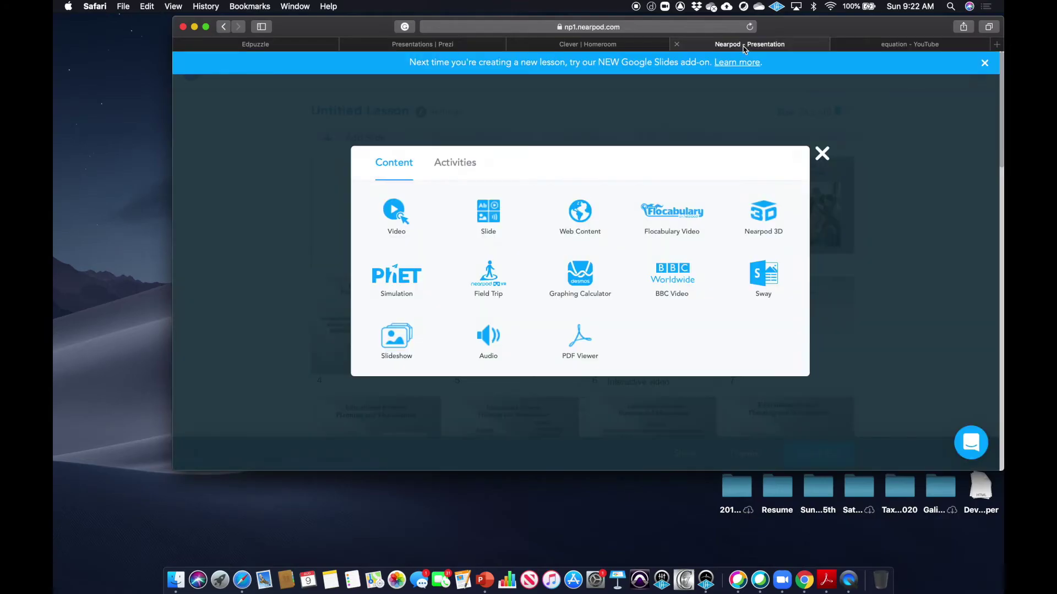
left_click(569, 232)
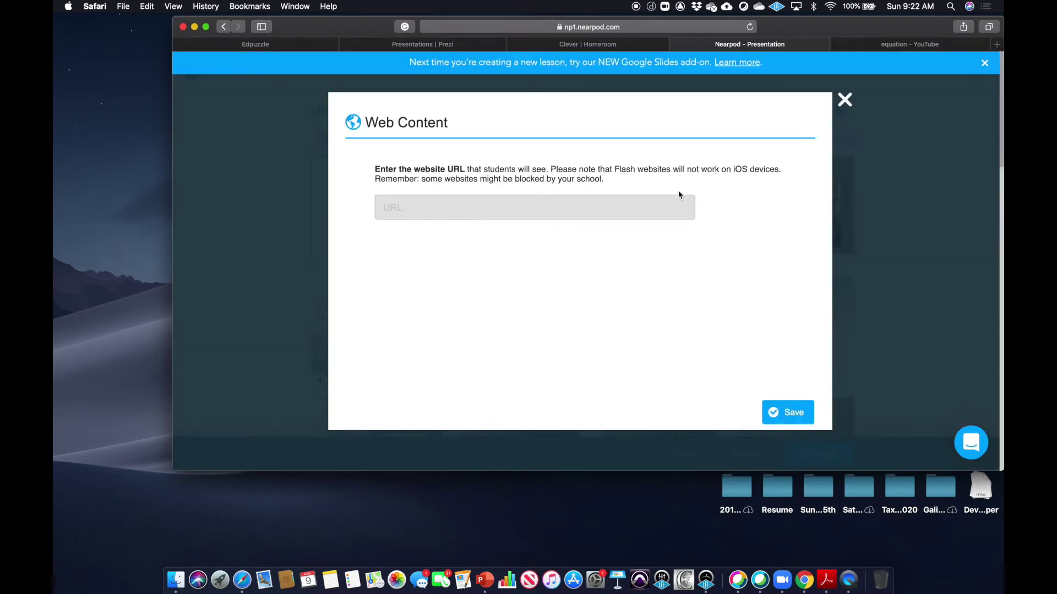
Step: Switch to YouTube, open the video Solving Linear Equations - Basic Algebra Shortcut Tricks! and copy its share link
left_click(903, 46)
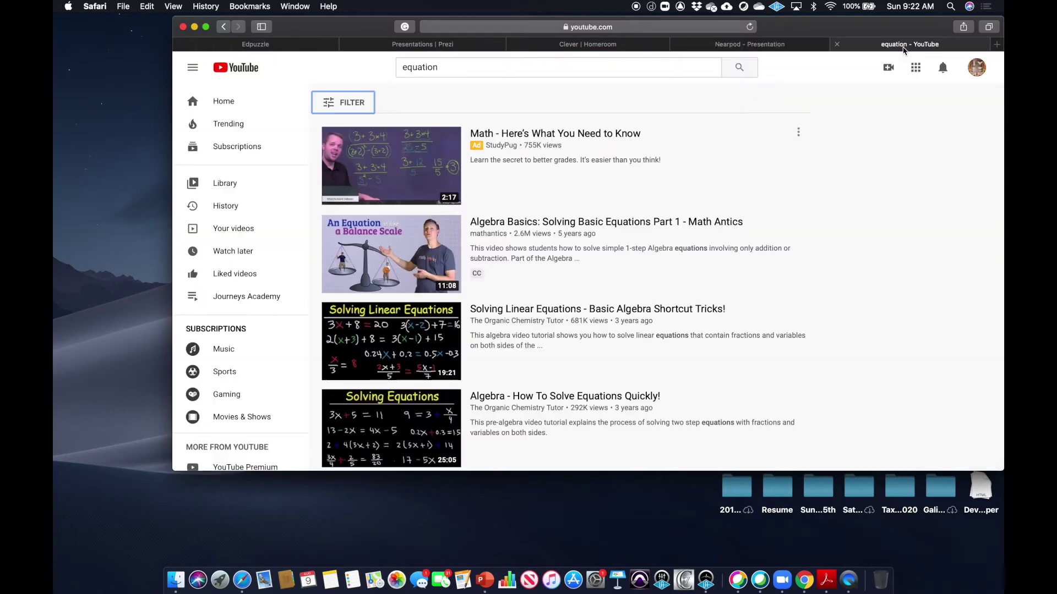
left_click(206, 27)
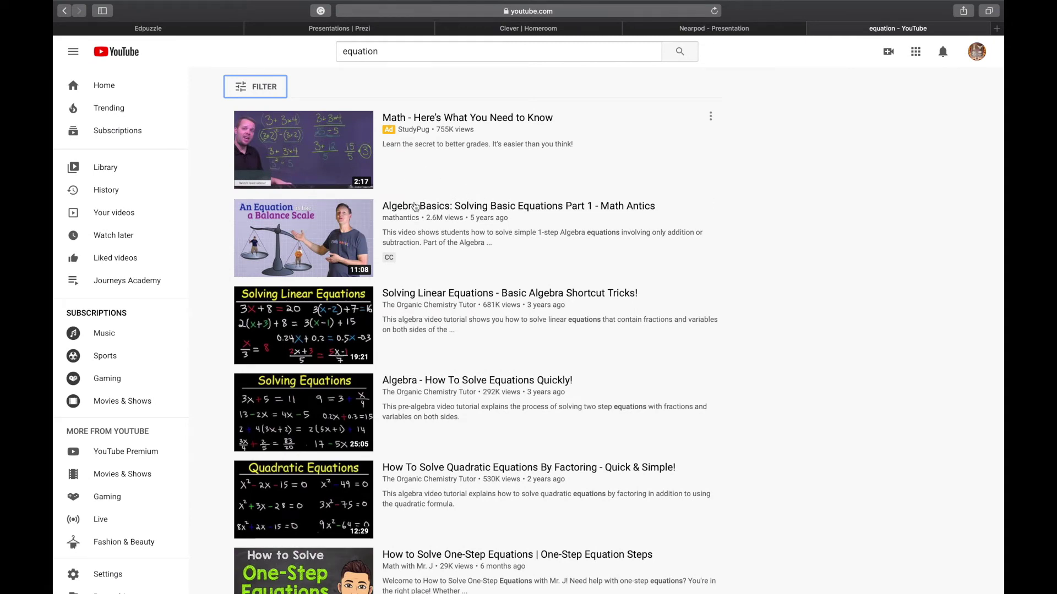
left_click(326, 322)
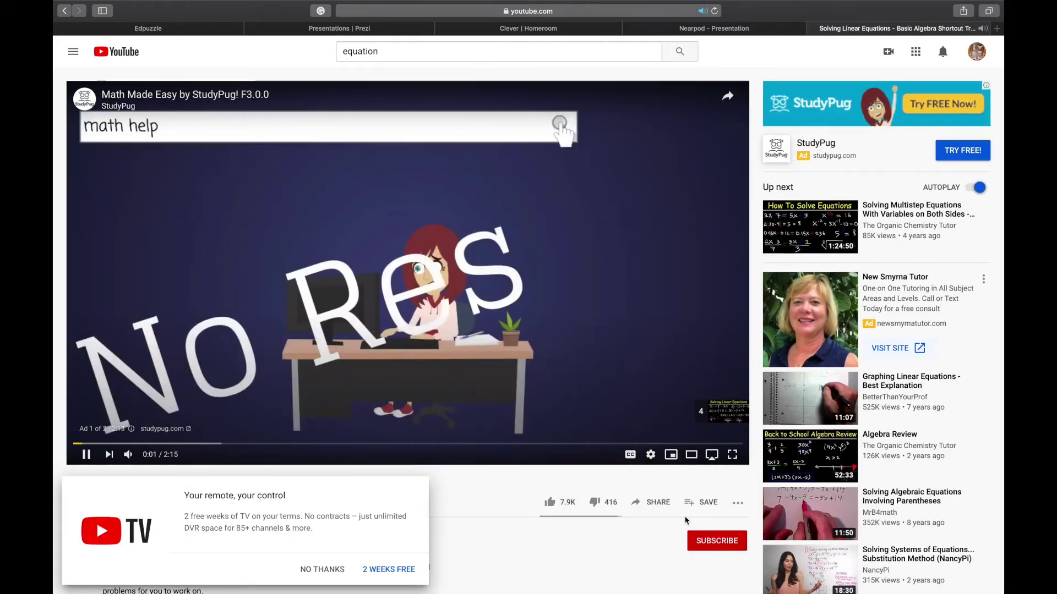
left_click(655, 503)
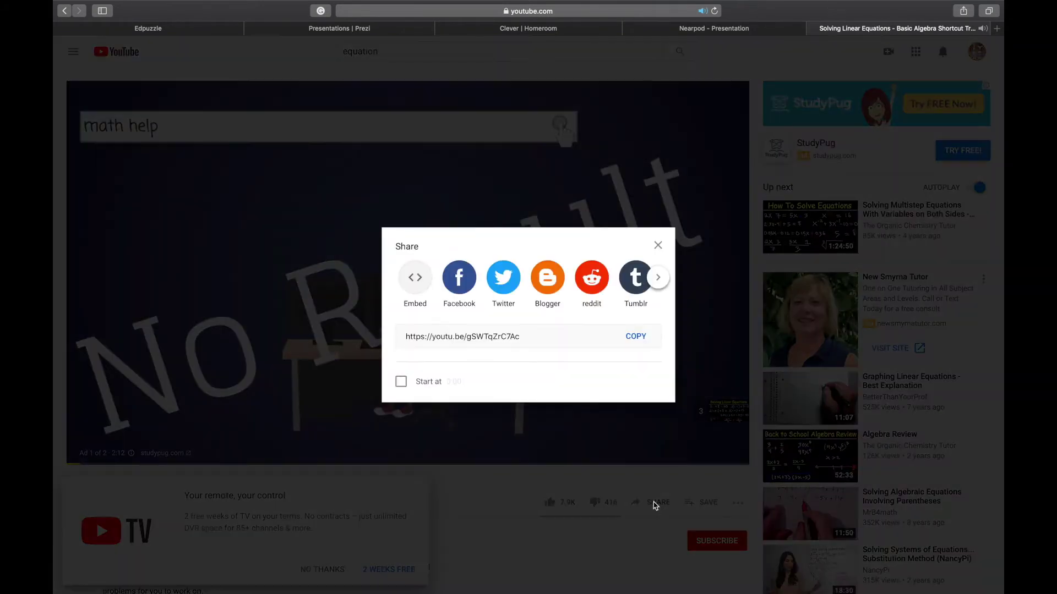
left_click(637, 337)
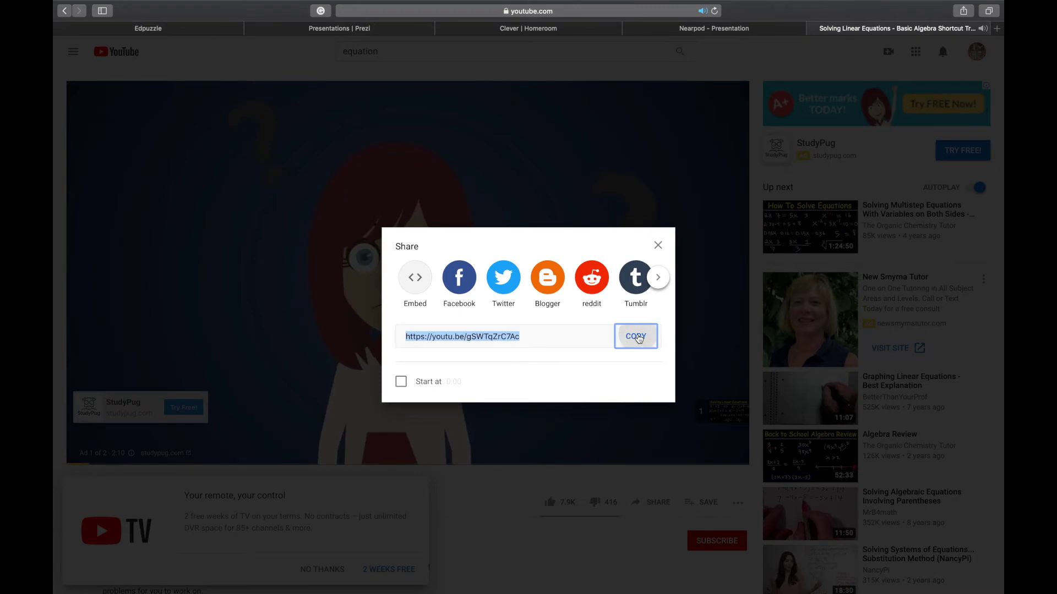
left_click(813, 30)
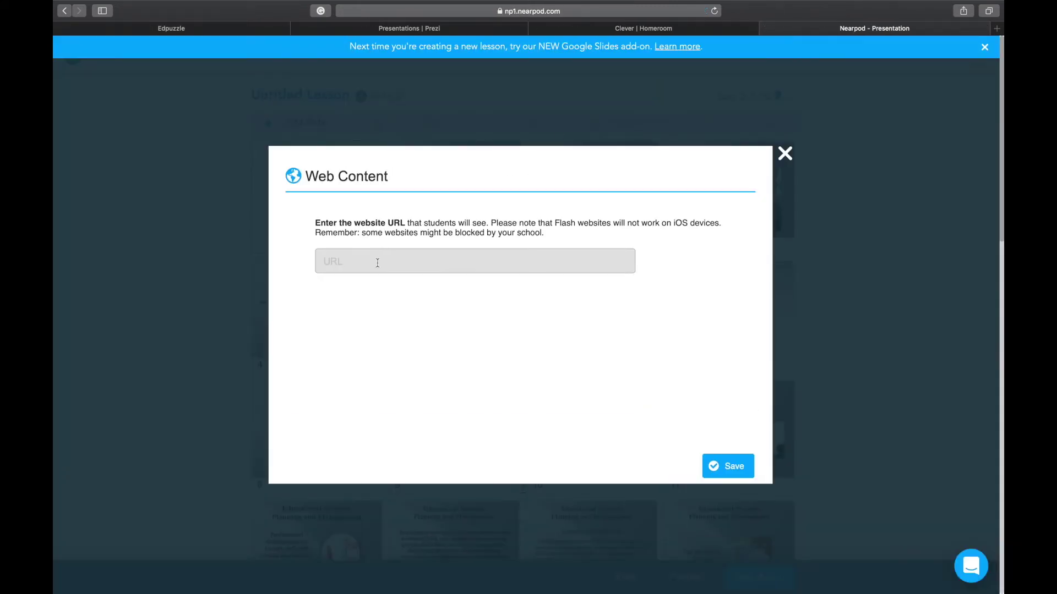
key("super+v")
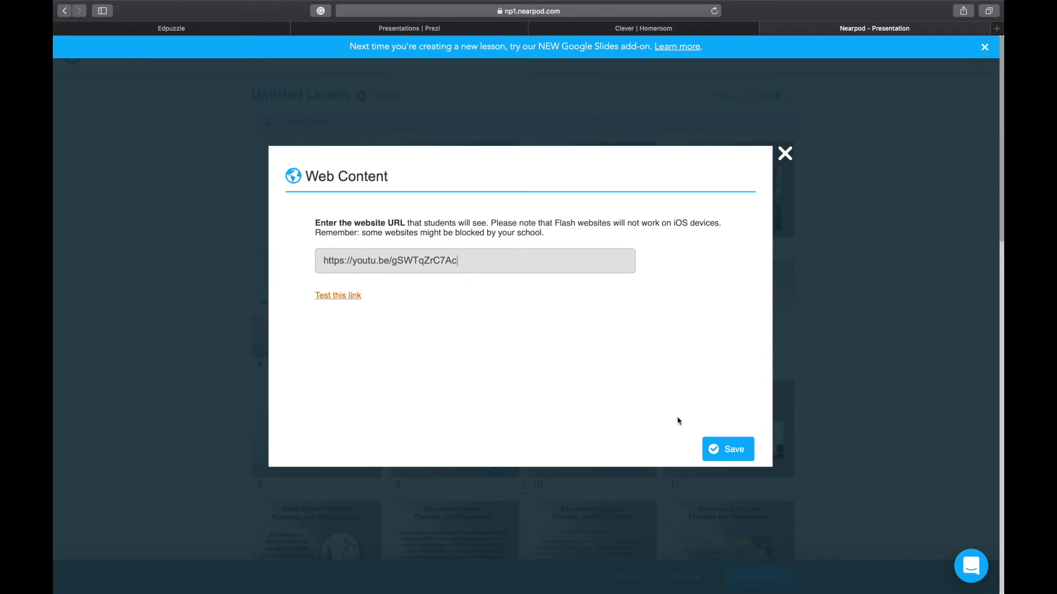
left_click(734, 456)
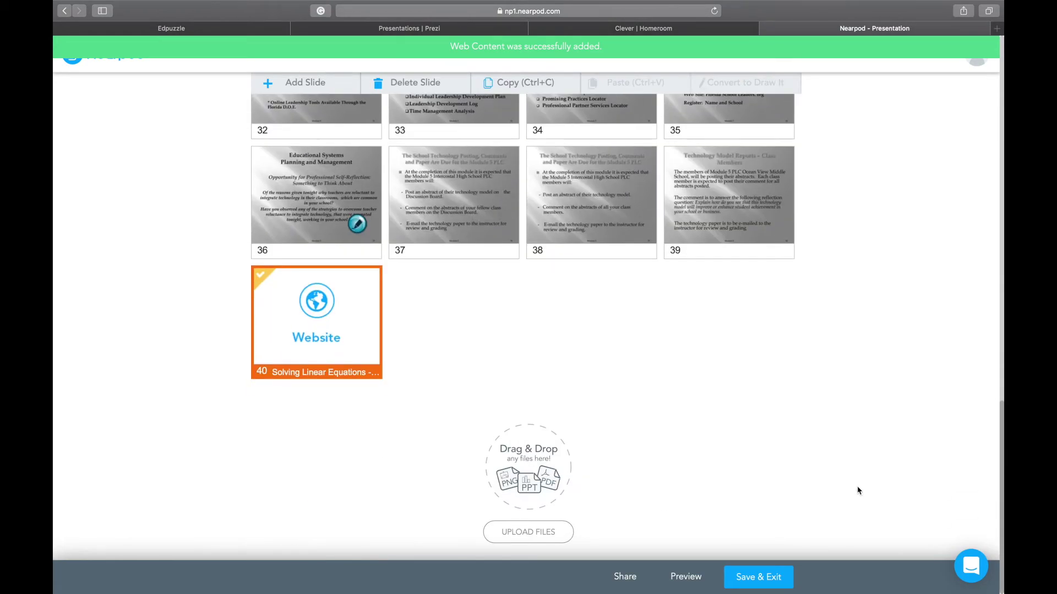
Step: Move the Solving Linear Equations web content slide from the end of the lesson to position 6, directly after the Reflection Activity slide
left_click_drag(358, 366, 575, 137)
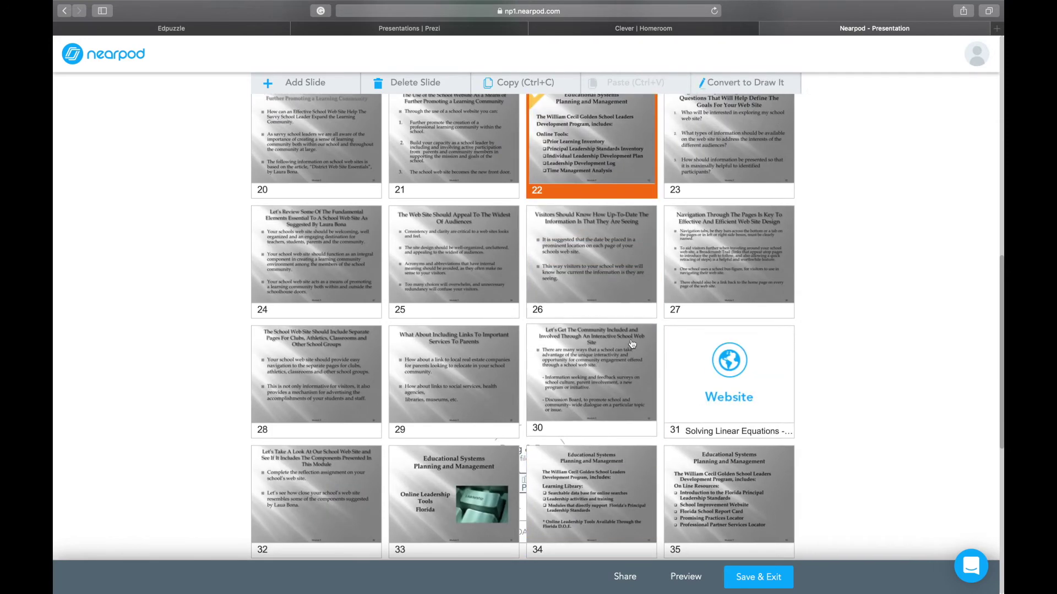
left_click_drag(727, 374, 729, 145)
scroll(900, 211, "up", 4)
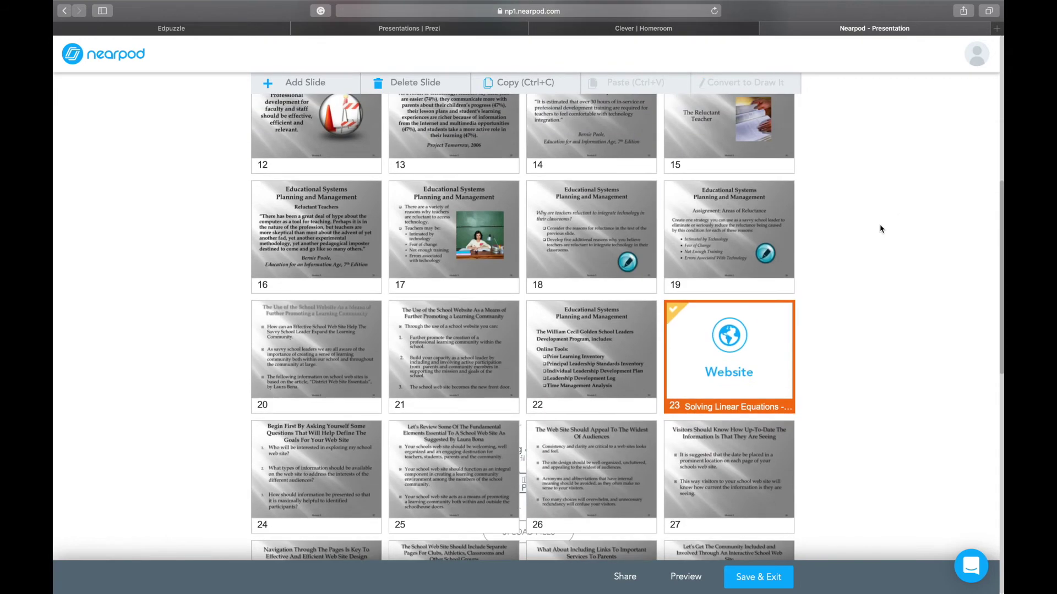
left_click_drag(764, 345, 694, 154)
scroll(882, 201, "up", 4)
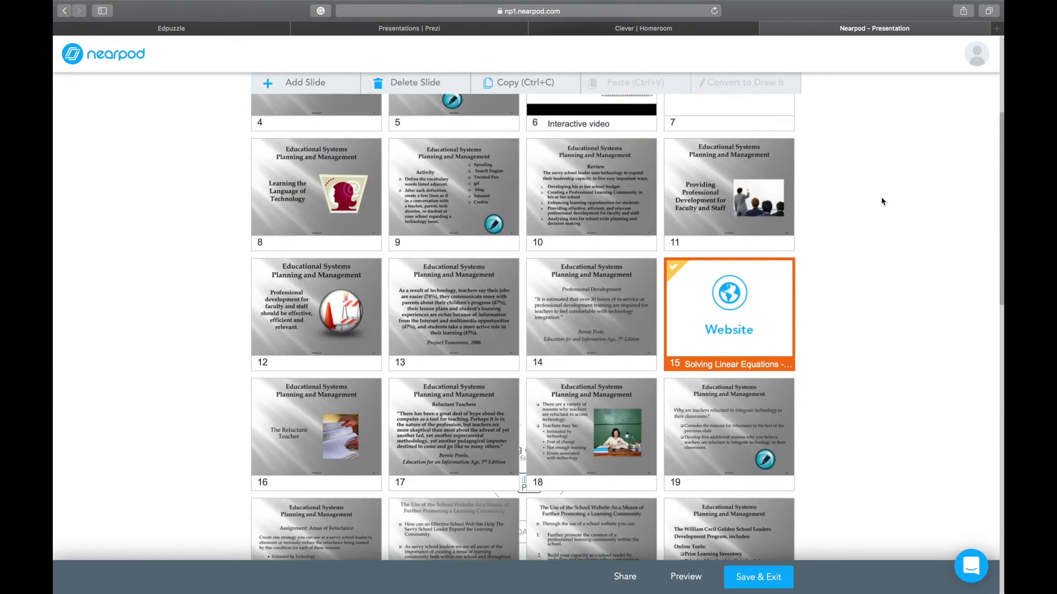
left_click_drag(727, 337, 638, 242)
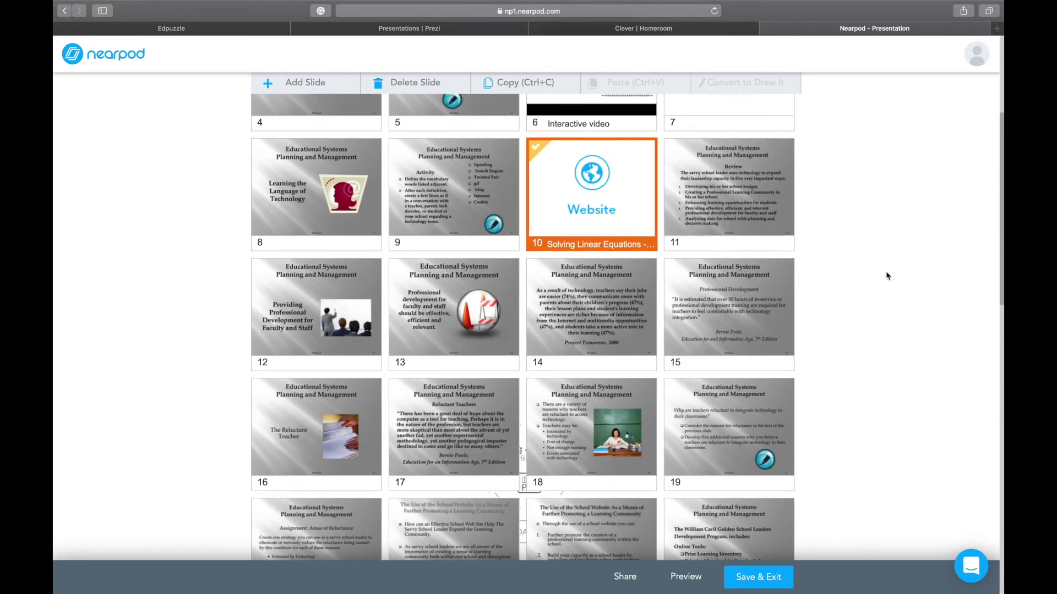
scroll(887, 275, "up", 4)
left_click_drag(574, 388, 629, 325)
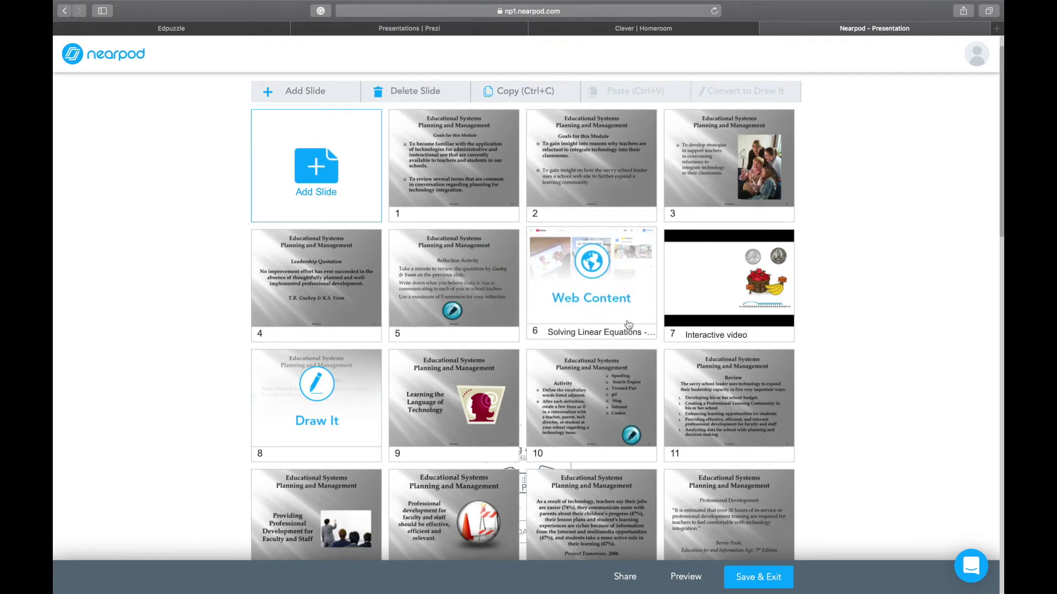
left_click(589, 331)
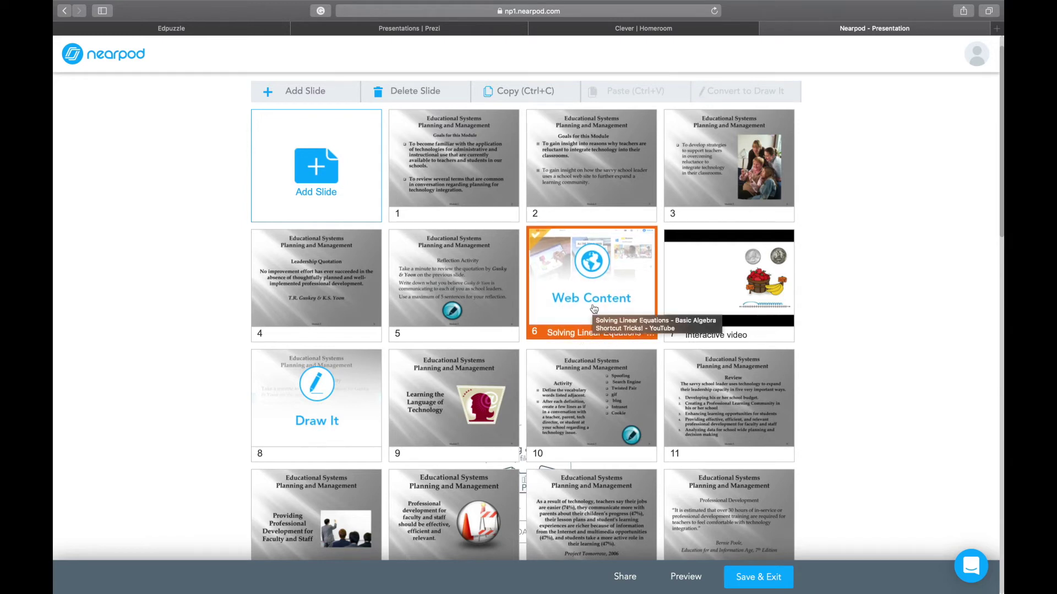
Step: Add the Nearpod 3D model Skeletal System from the Human Body category and move it to position 6, before the Web Content slide
left_click(280, 97)
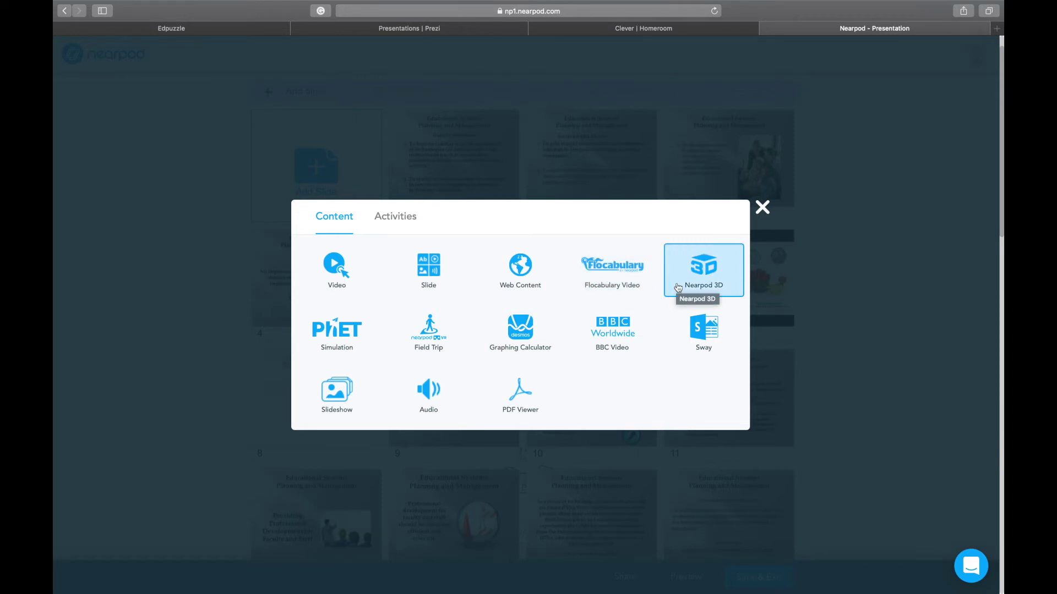
left_click(678, 286)
left_click(359, 278)
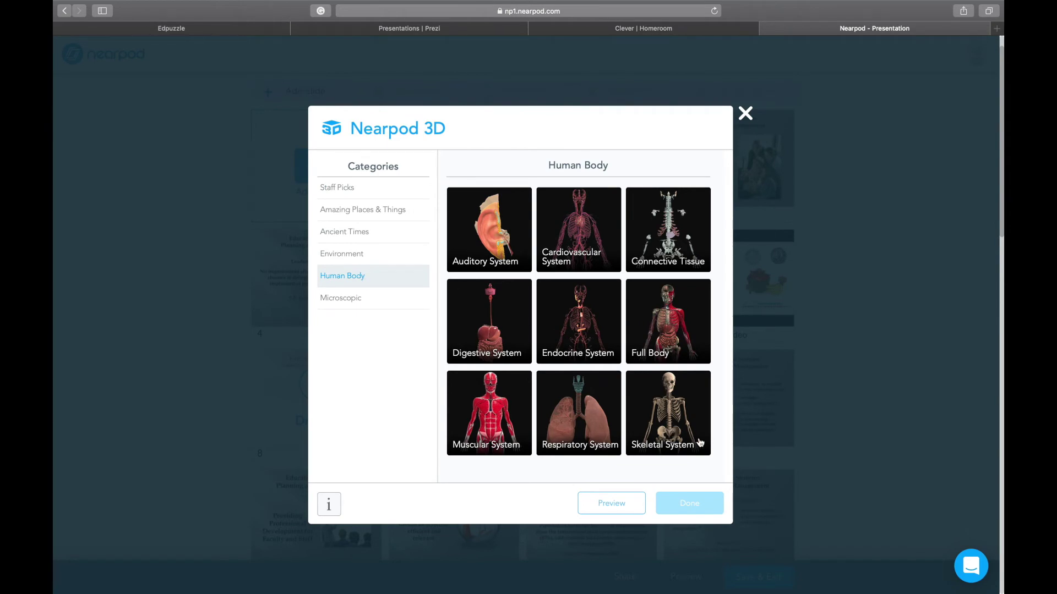
left_click(672, 420)
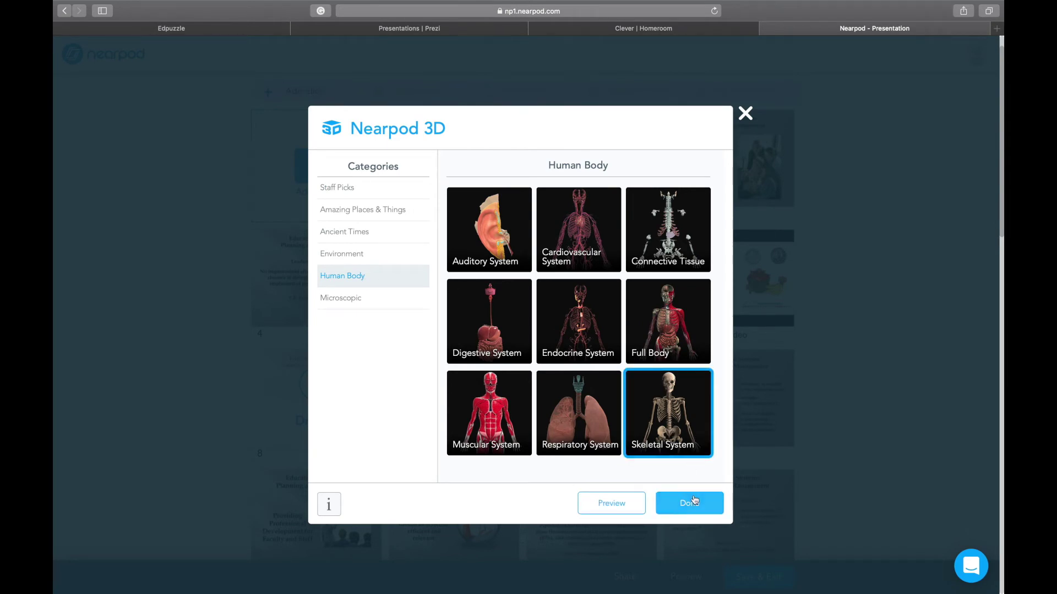
left_click(695, 499)
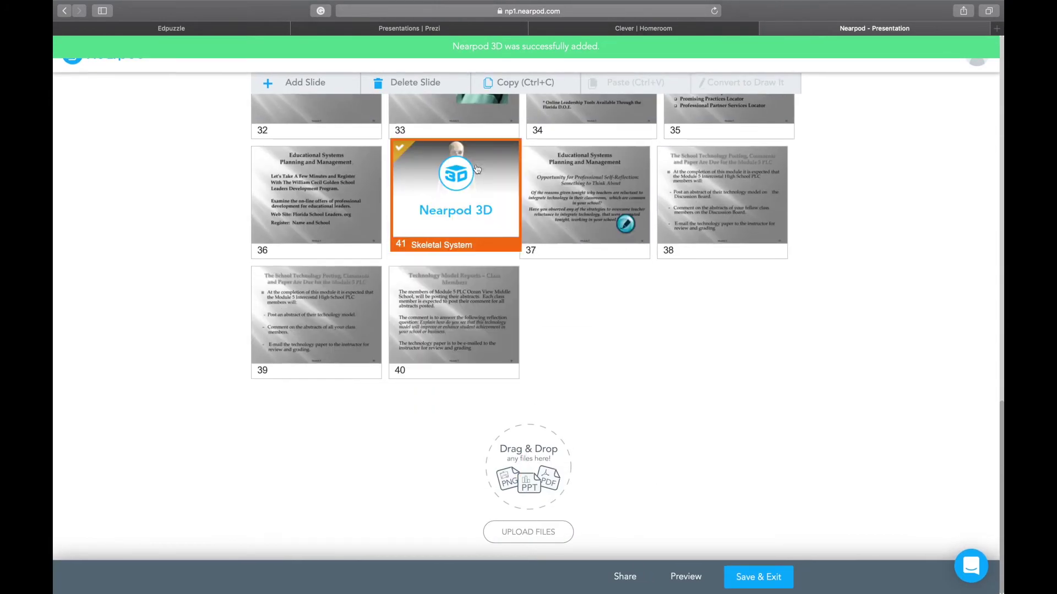
left_click_drag(499, 338, 509, 134)
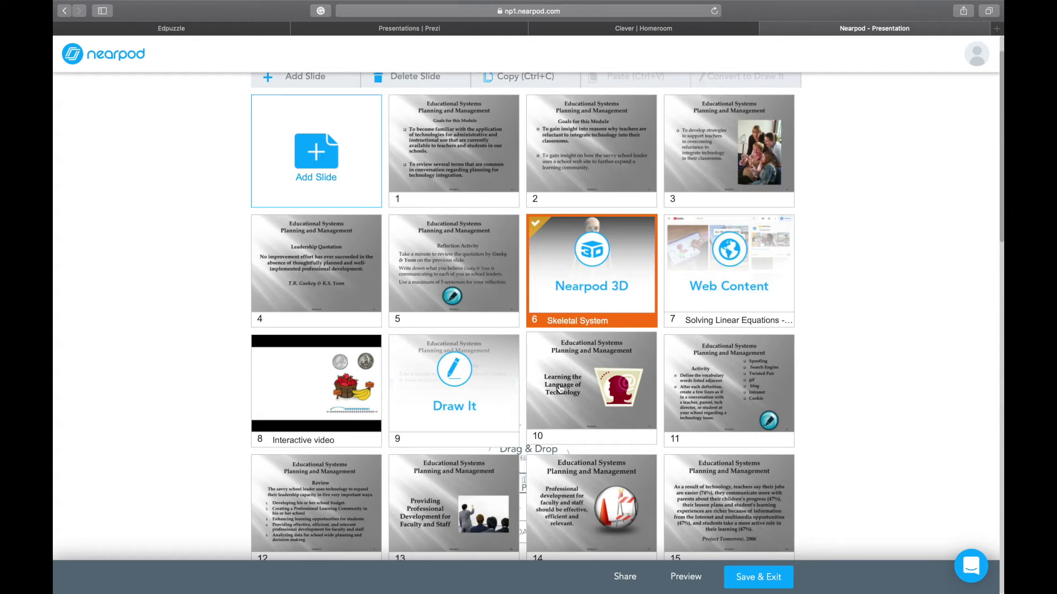
scroll(559, 388, "up", 1)
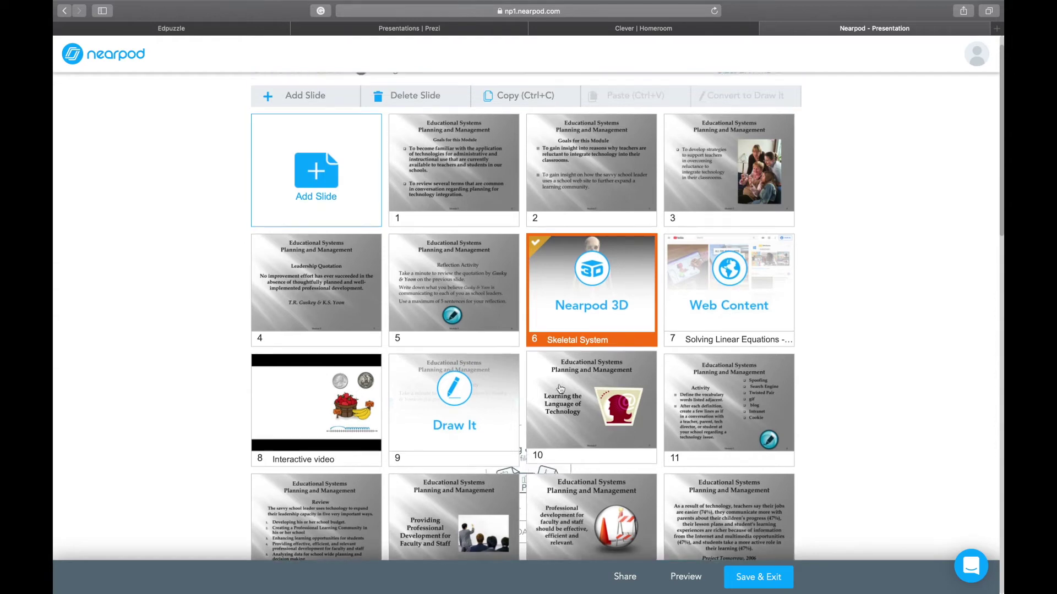
Step: Search the field trips for "egypt", add The Giza Pyramids, Egypt, and place it at position 10 after the Draw It slide
left_click(293, 172)
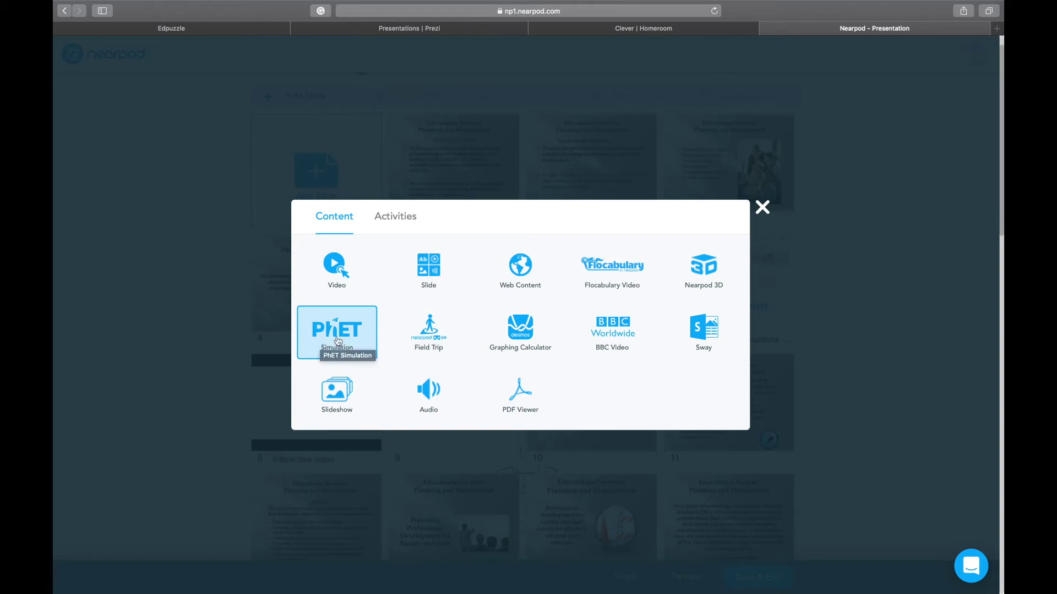
left_click(412, 328)
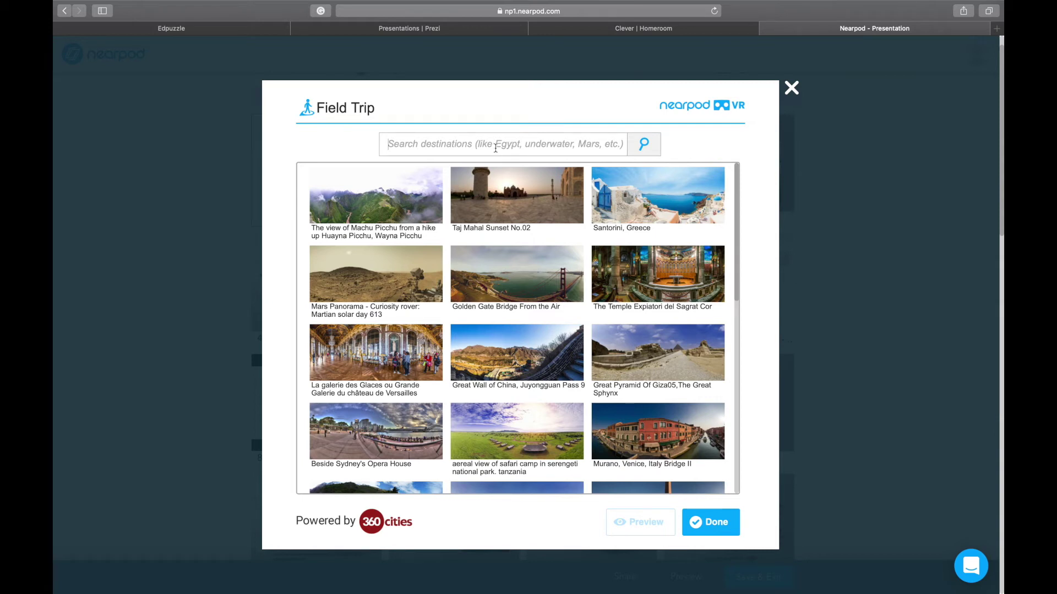
type("egypt")
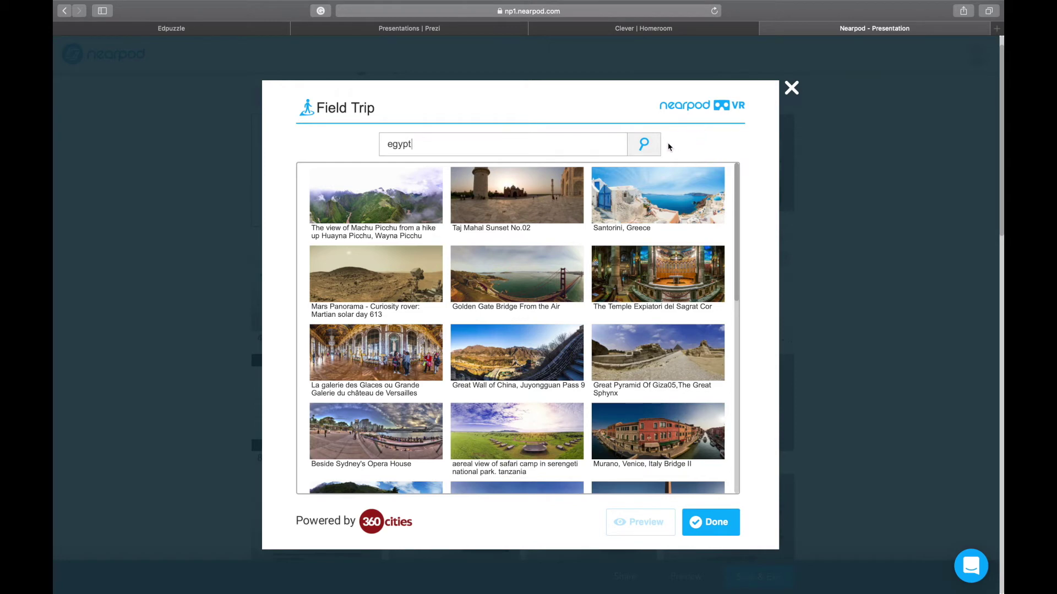
left_click(649, 146)
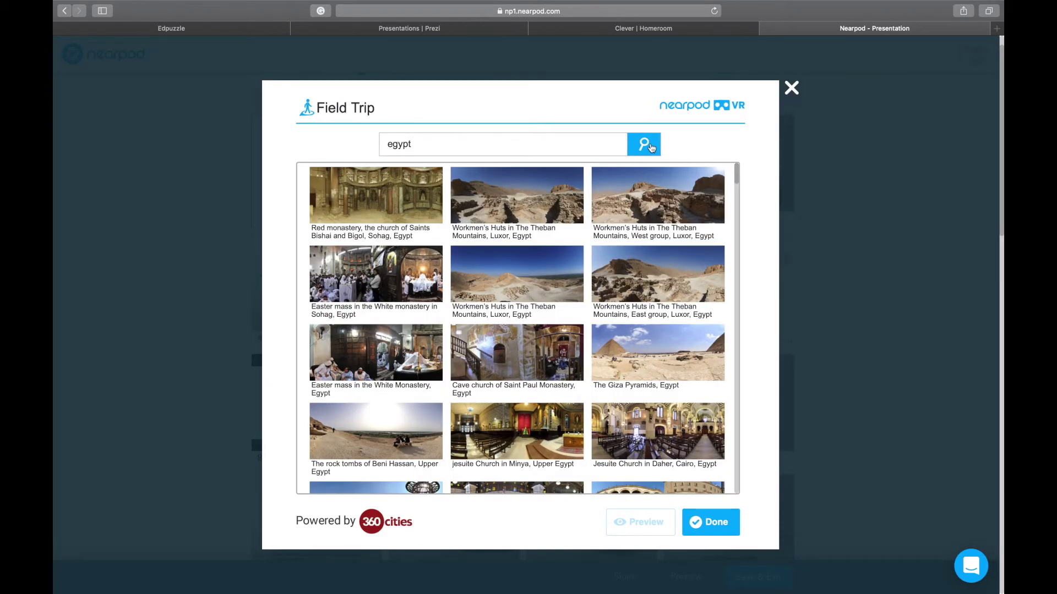
left_click(655, 363)
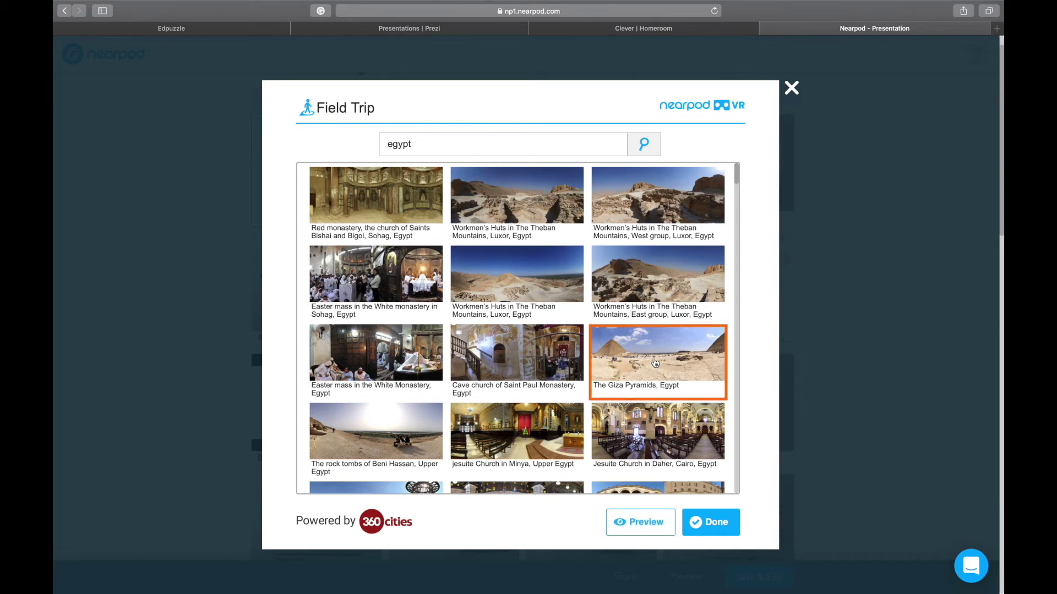
left_click(715, 529)
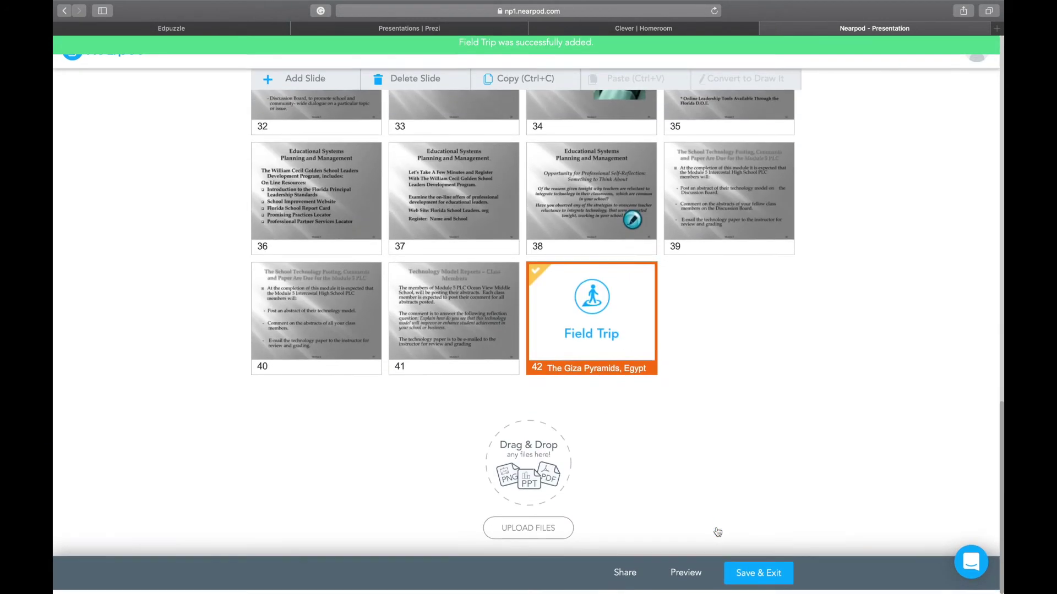
left_click_drag(599, 341, 575, 110)
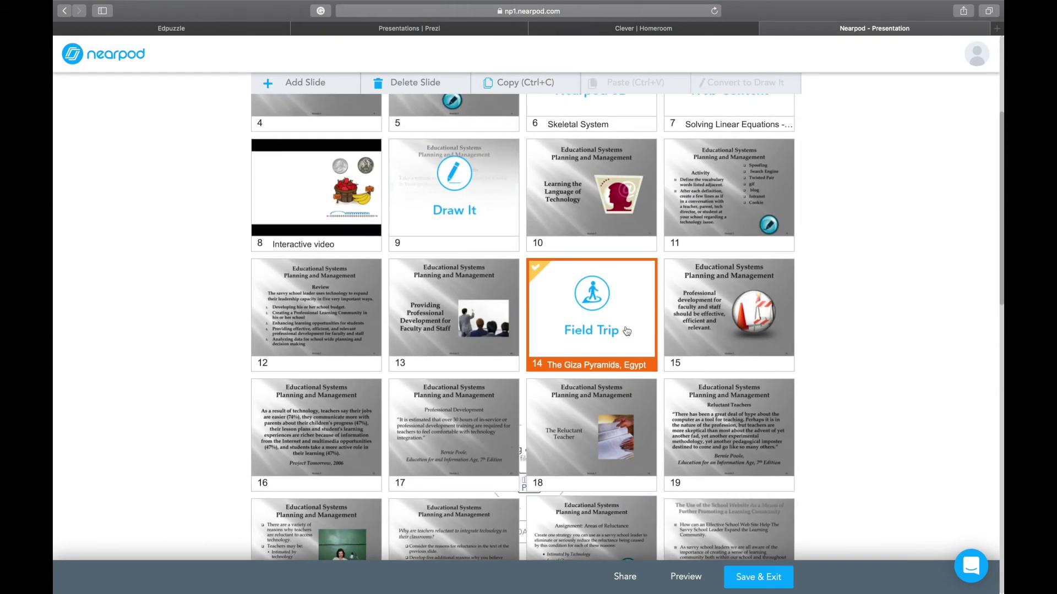
Step: Add a slideshow to the lesson using the Demografics image uploaded from the Pictures folder
left_click(305, 82)
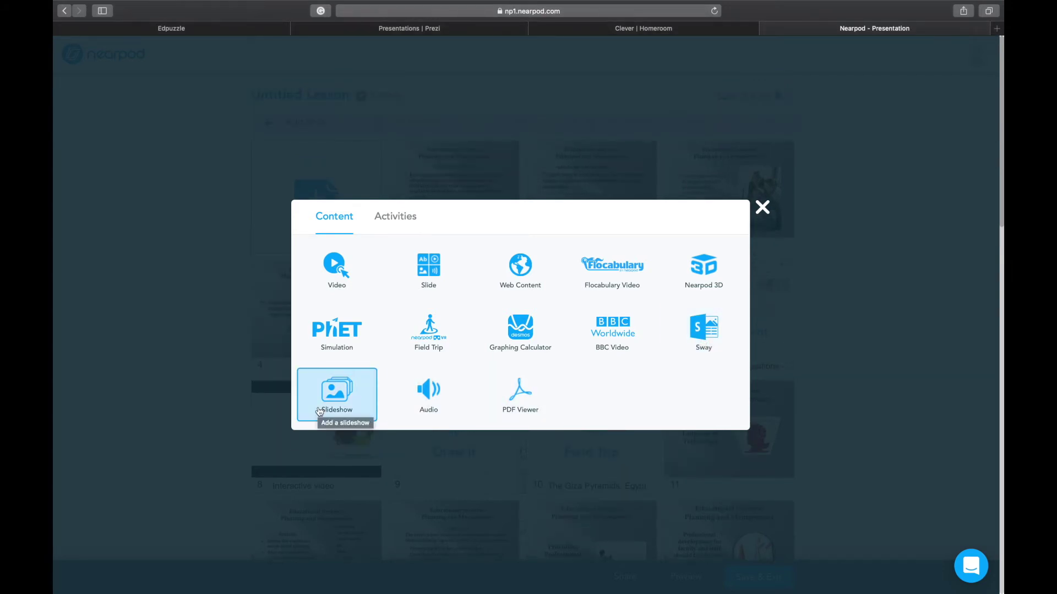
left_click(319, 403)
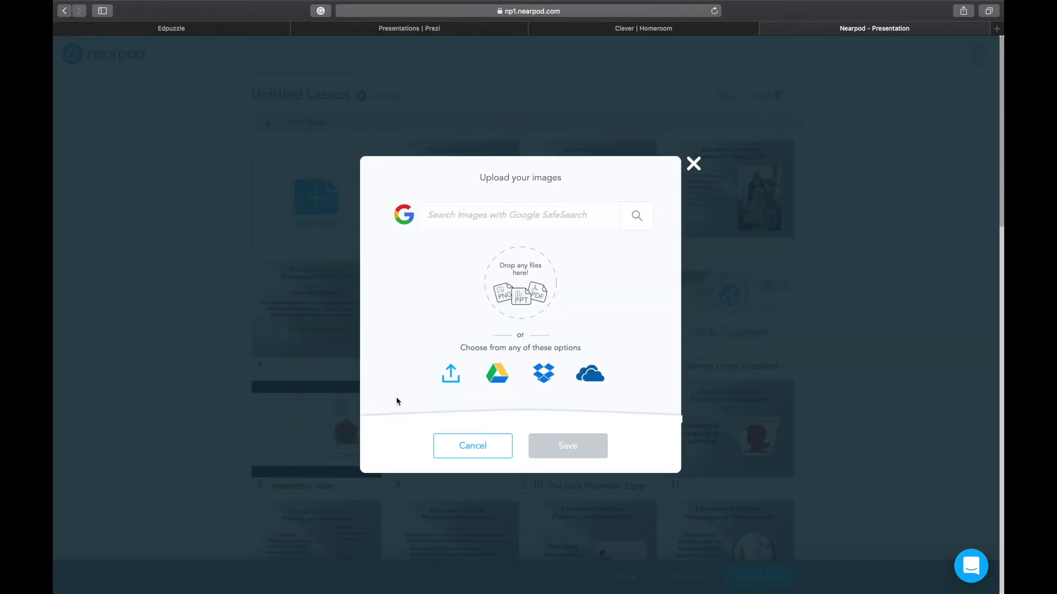
left_click(450, 376)
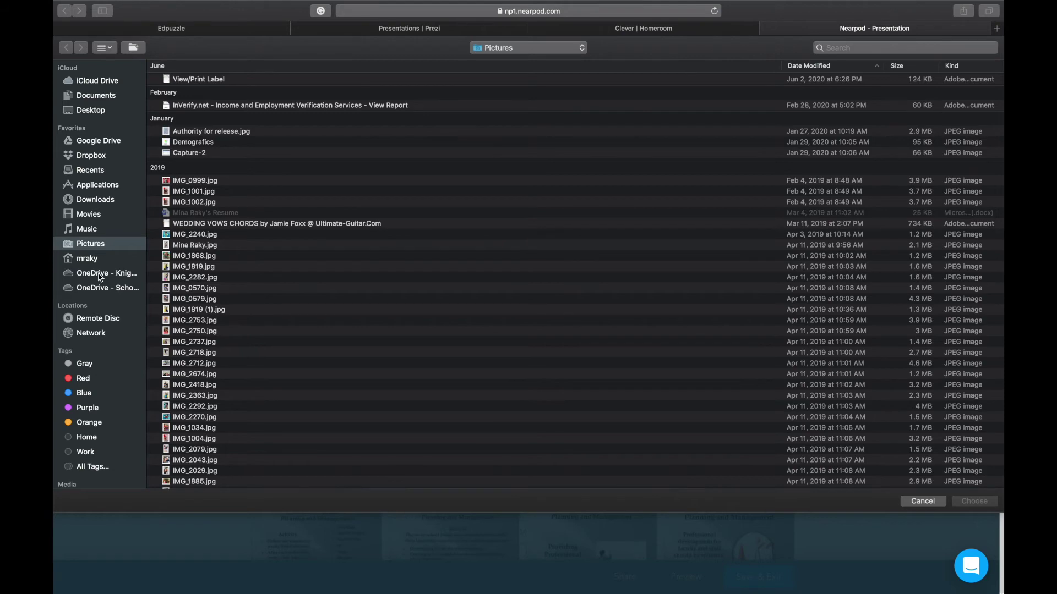
double_click(191, 142)
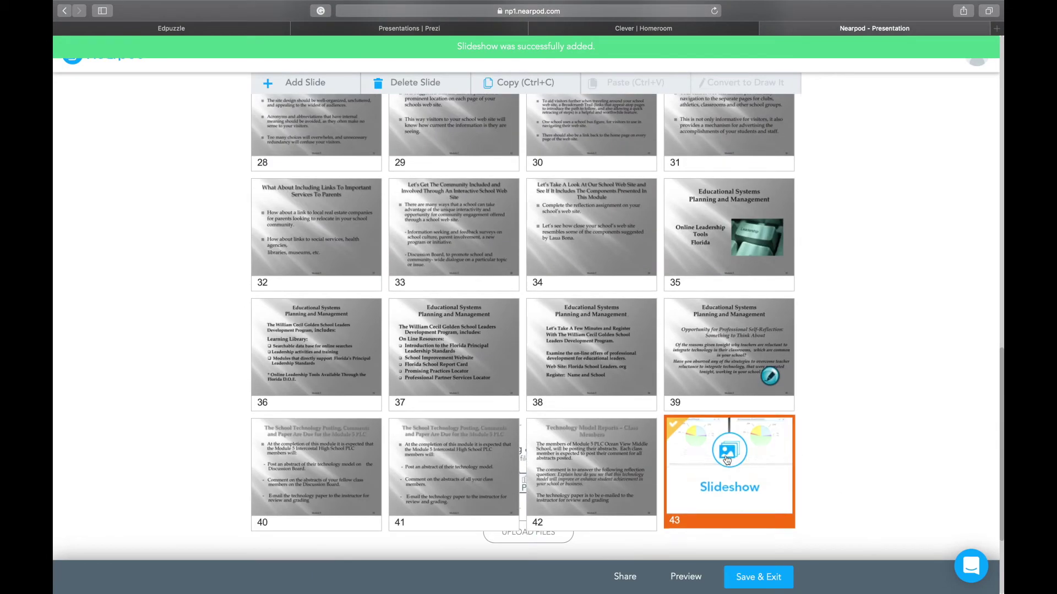
Step: Move the Slideshow slide from the end of the lesson to position 11, directly after the Field Trip slide
left_click_drag(715, 450, 455, 135)
scroll(458, 348, "up", 4)
left_click_drag(458, 347, 454, 127)
scroll(485, 241, "up", 8)
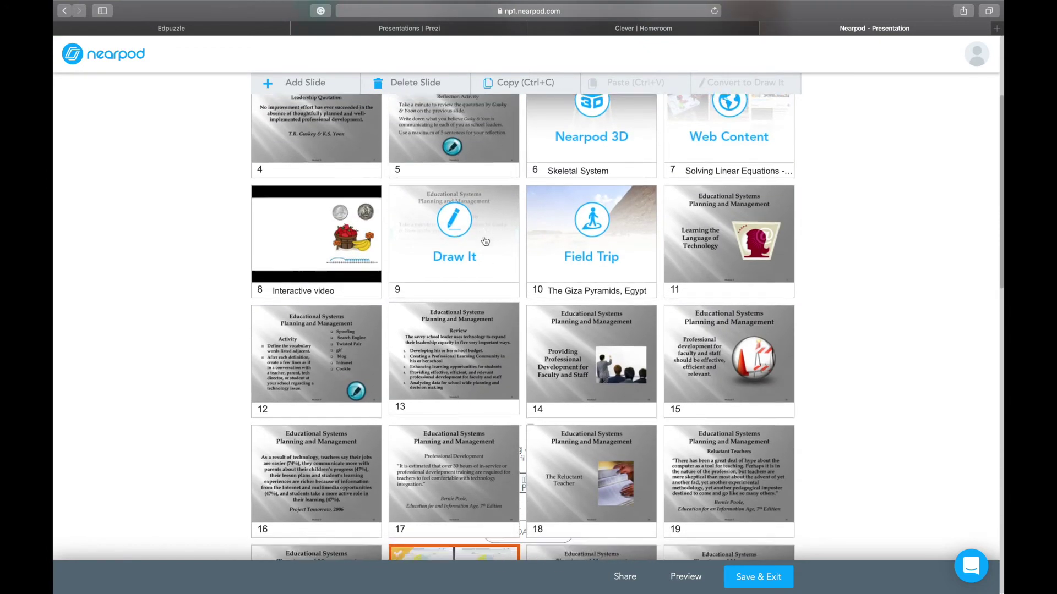
scroll(485, 241, "down", 1)
left_click_drag(449, 507, 691, 132)
scroll(560, 315, "up", 4)
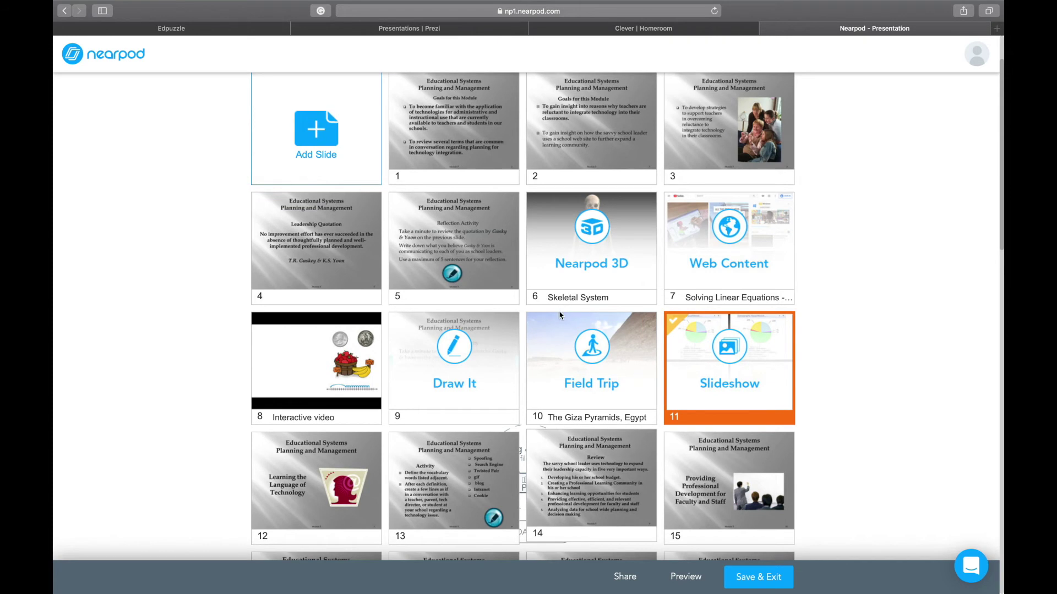
scroll(560, 316, "up", 1)
left_click(523, 335)
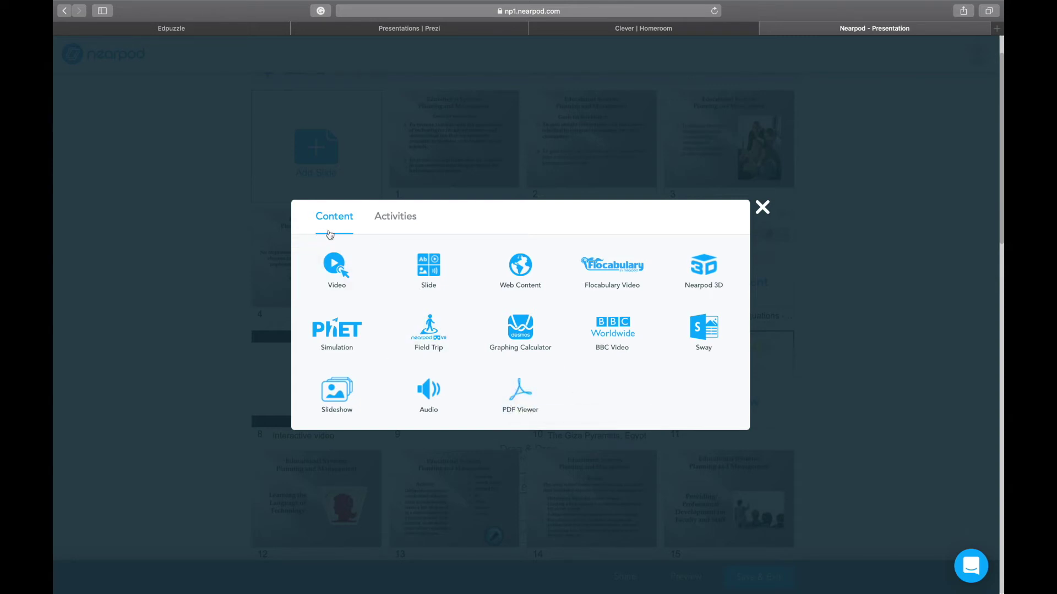
left_click(519, 392)
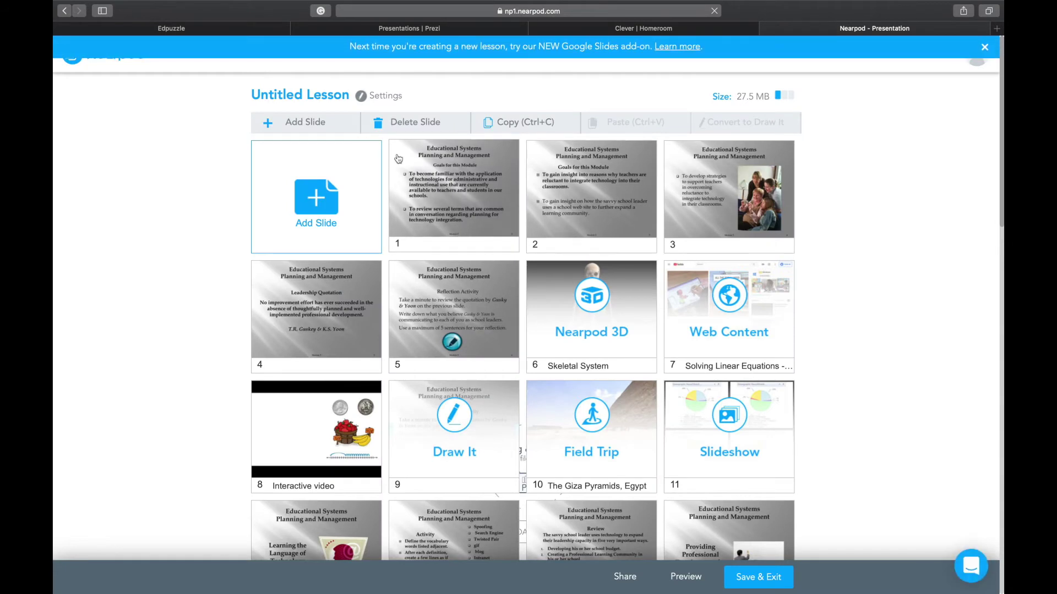
left_click(328, 128)
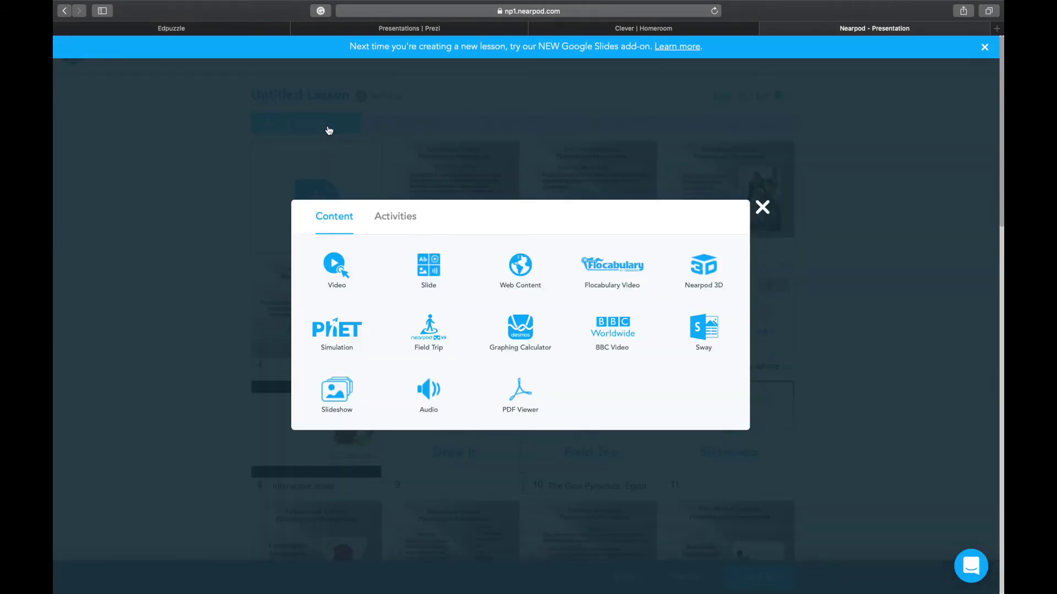
left_click(388, 224)
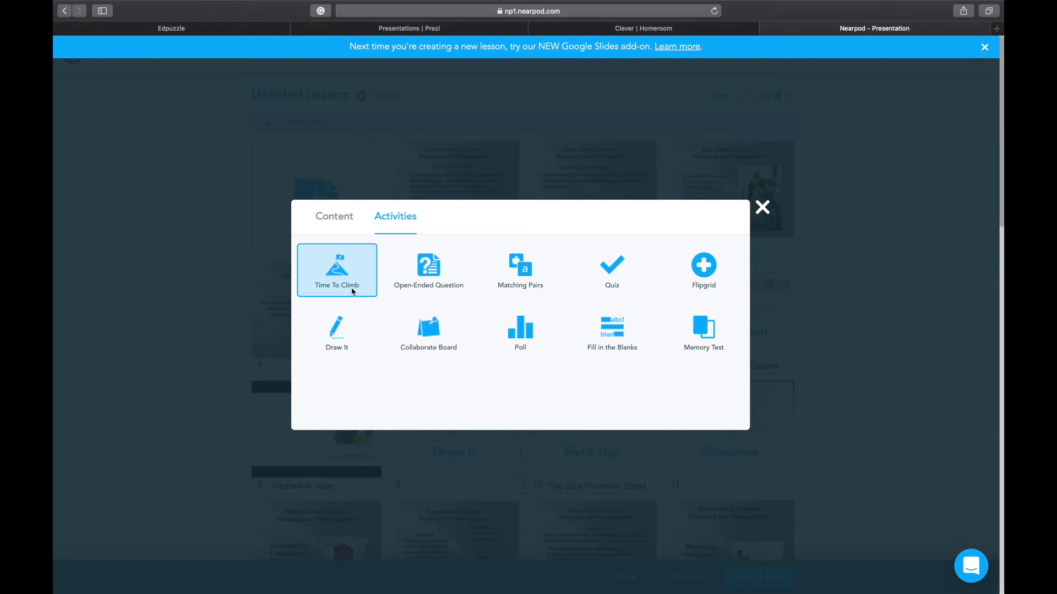
left_click(410, 284)
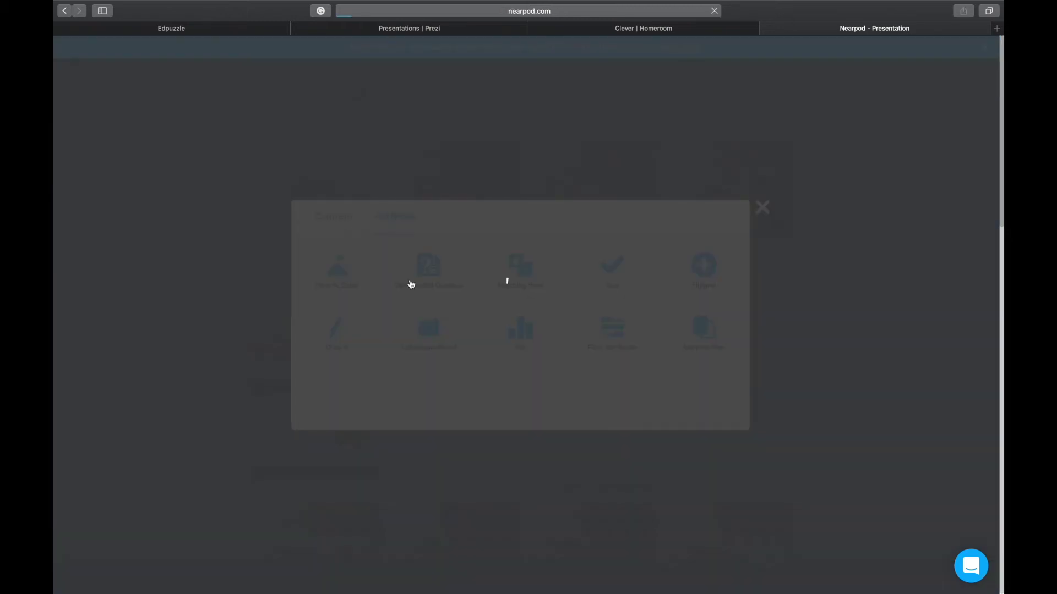
type("h")
key("BackSpace")
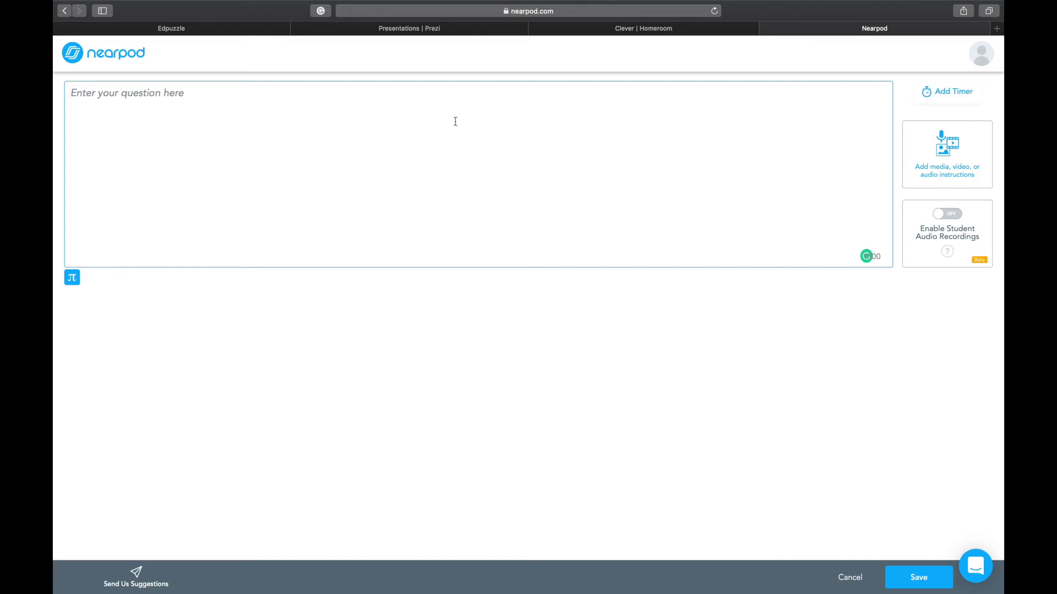
left_click(851, 578)
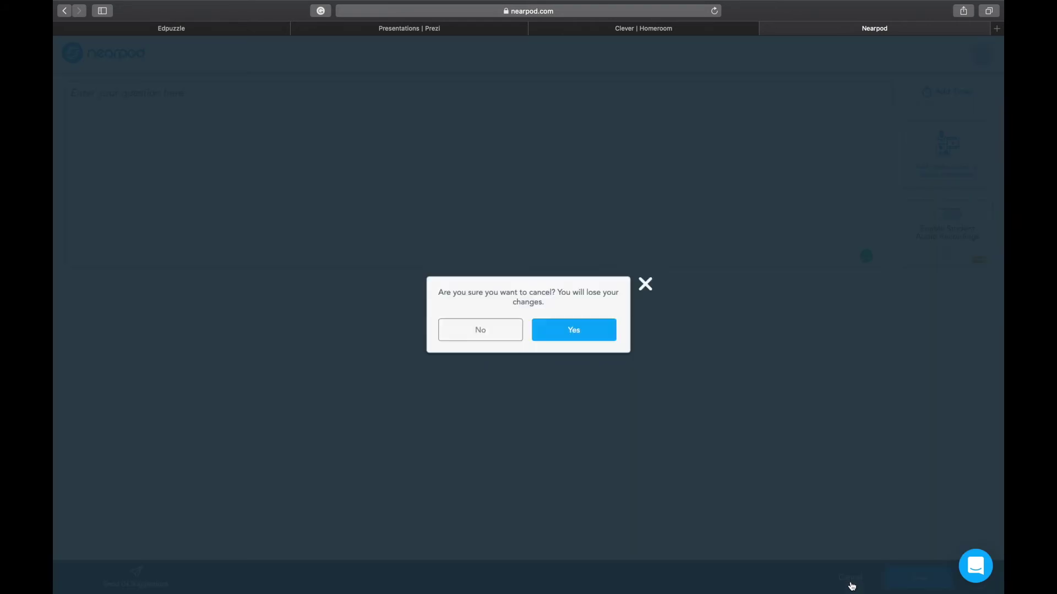
left_click(567, 334)
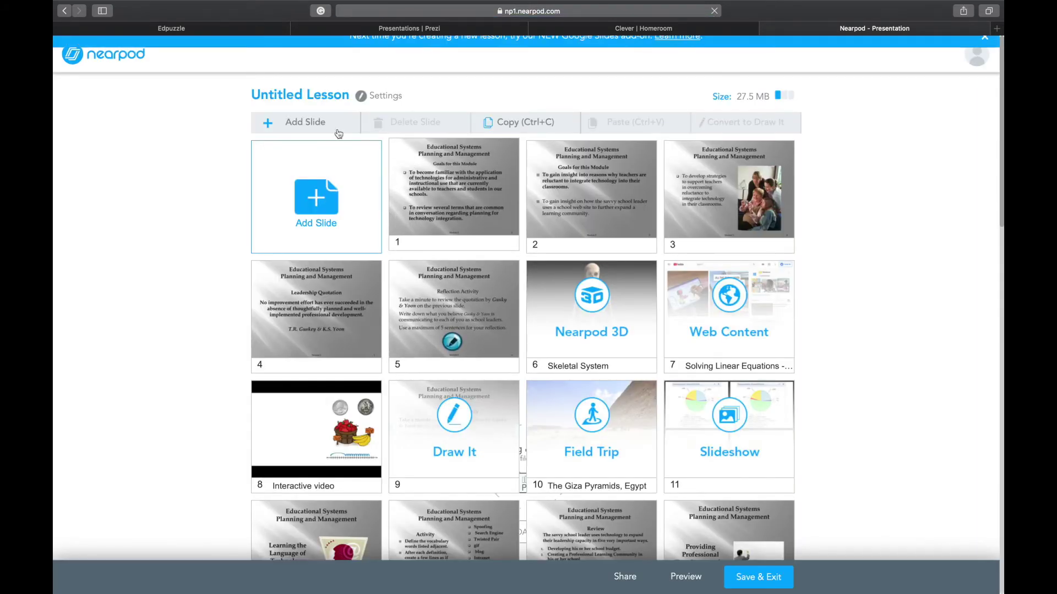
Step: Add a Collaborate Board activity in the chalkboard style, leaving its topic and description blank
left_click(338, 132)
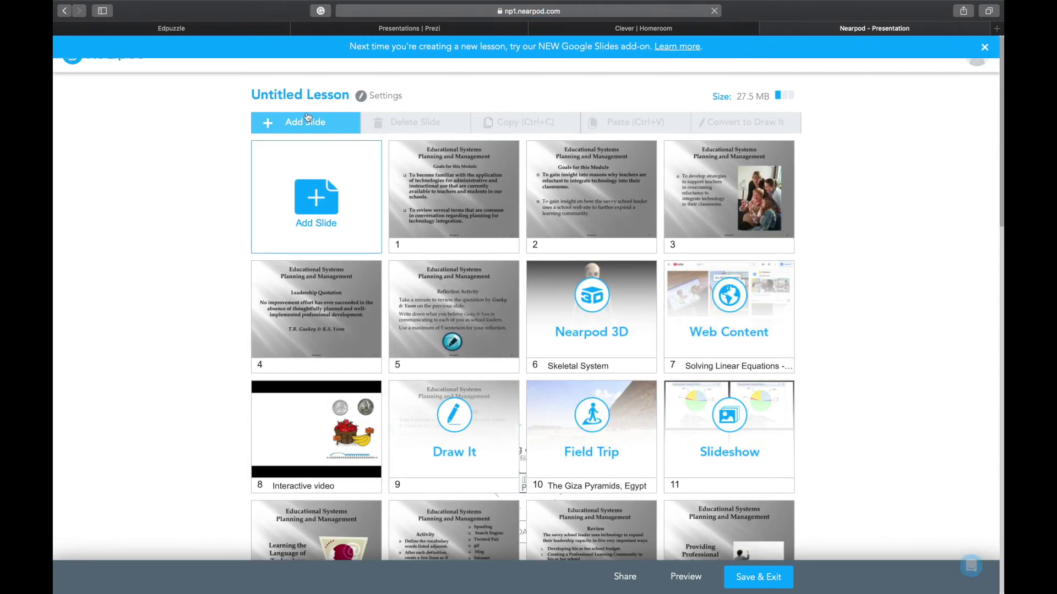
left_click(397, 215)
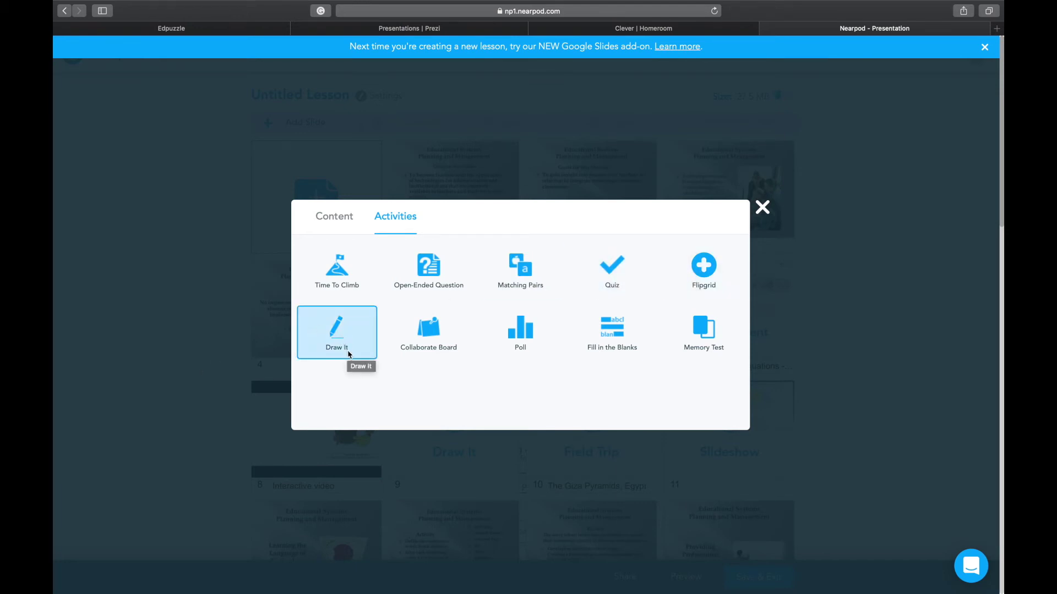
left_click(406, 353)
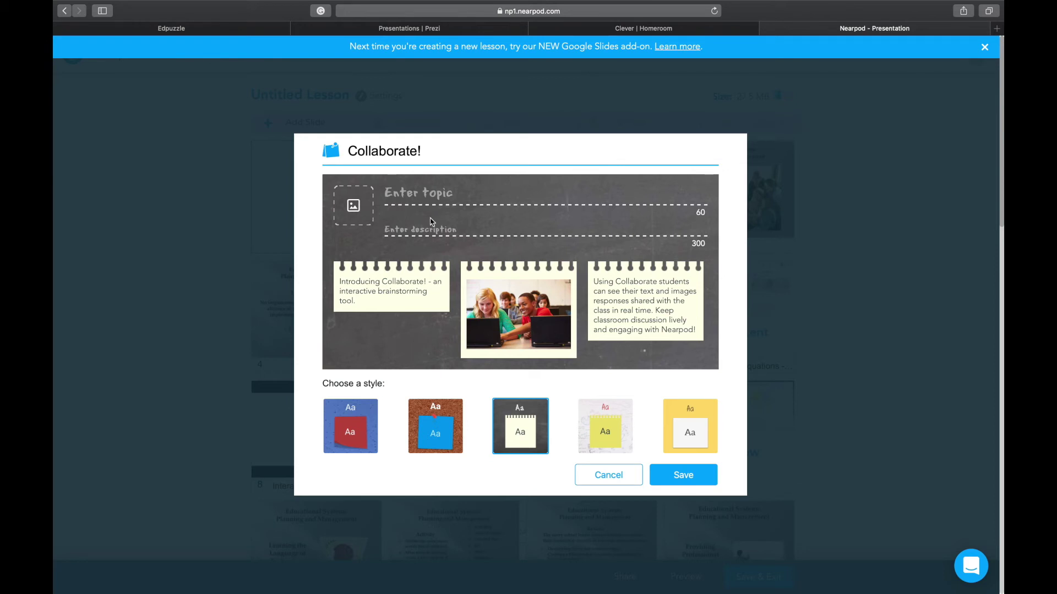
left_click(398, 189)
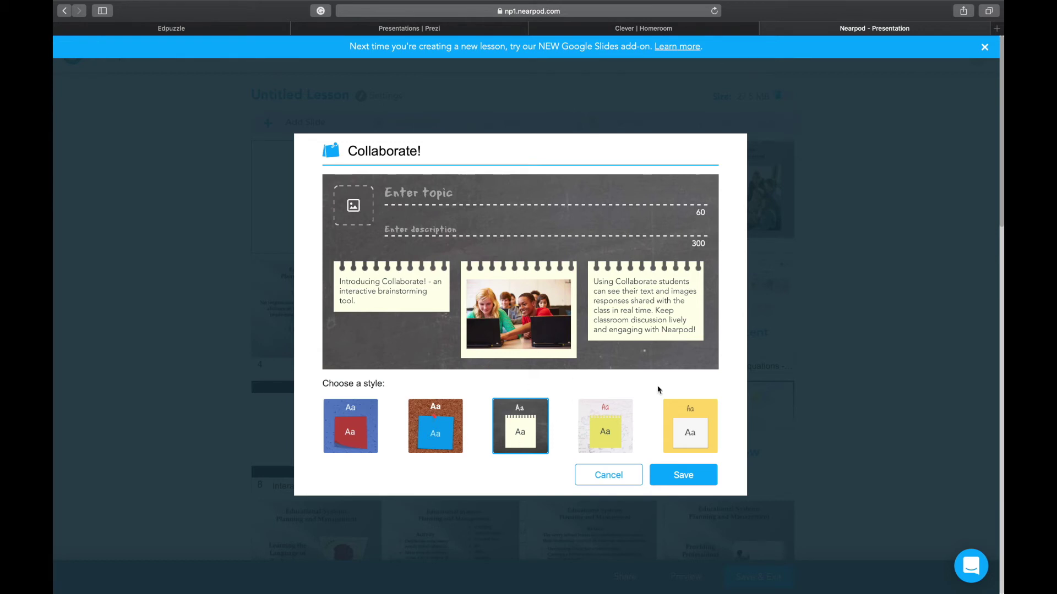
left_click(676, 476)
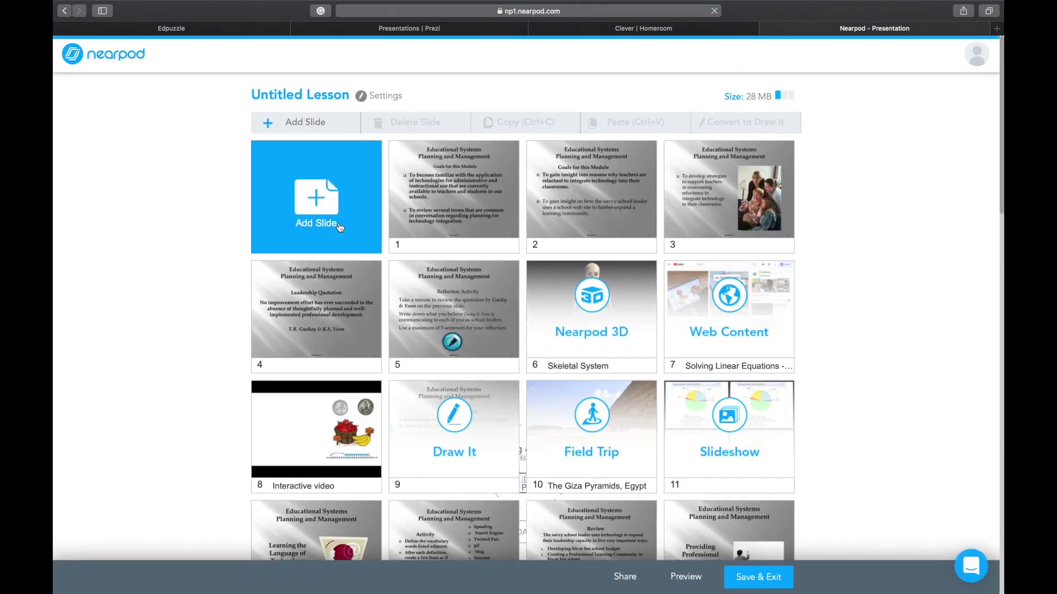
left_click(337, 225)
left_click(413, 222)
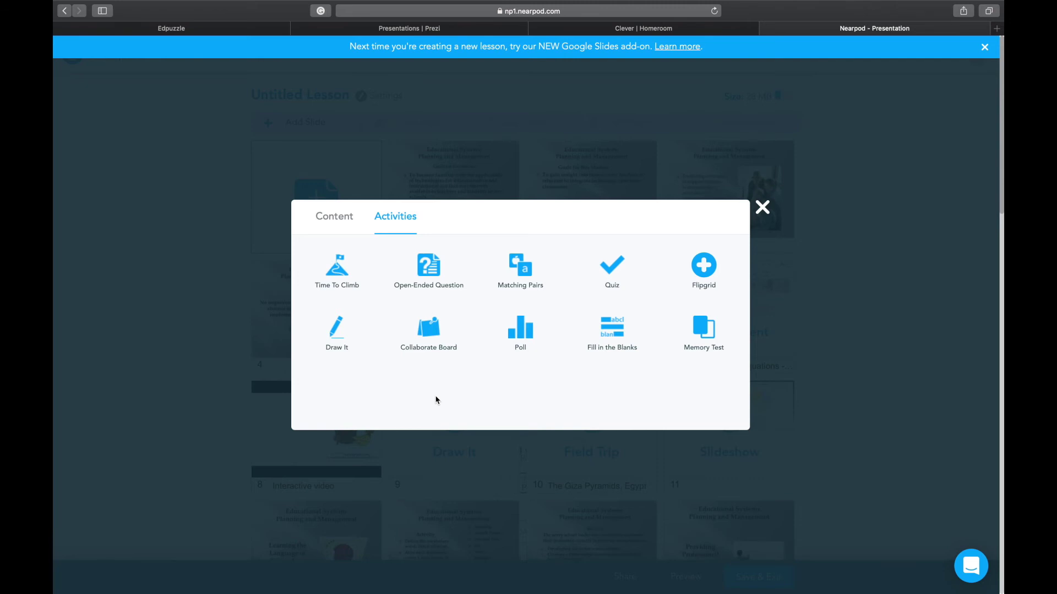
left_click(764, 211)
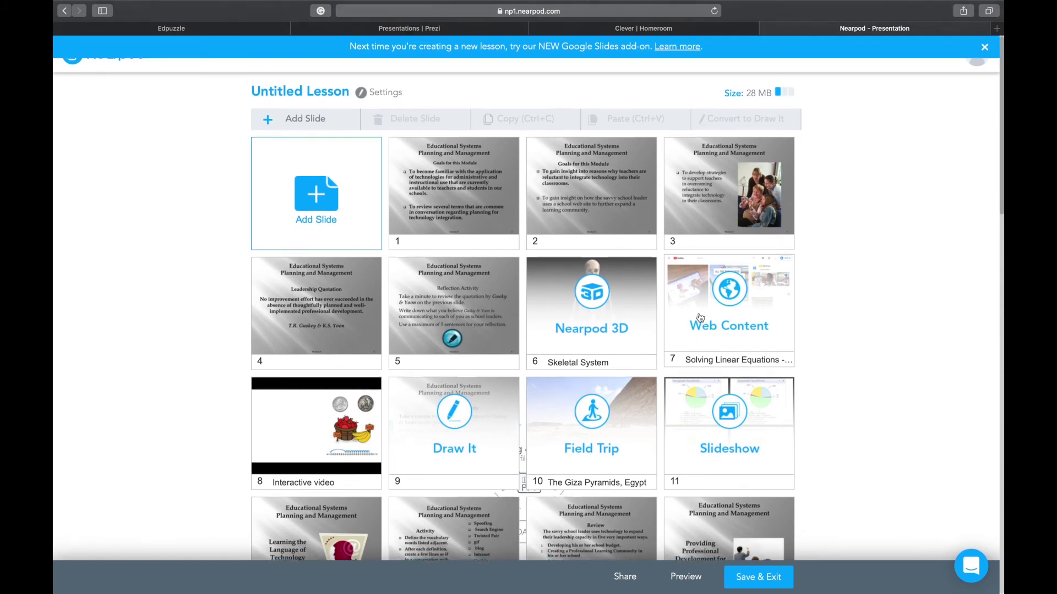
scroll(700, 318, "down", 5)
scroll(700, 318, "up", 5)
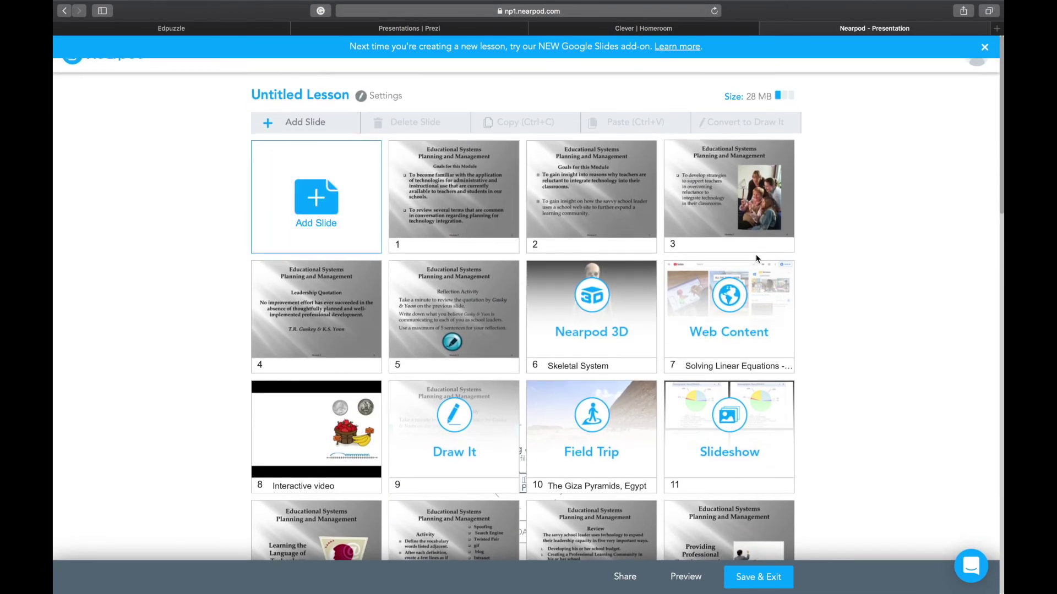
Step: Title the lesson "Test", then save and exit it
scroll(526, 308, "down", 20)
left_click(782, 582)
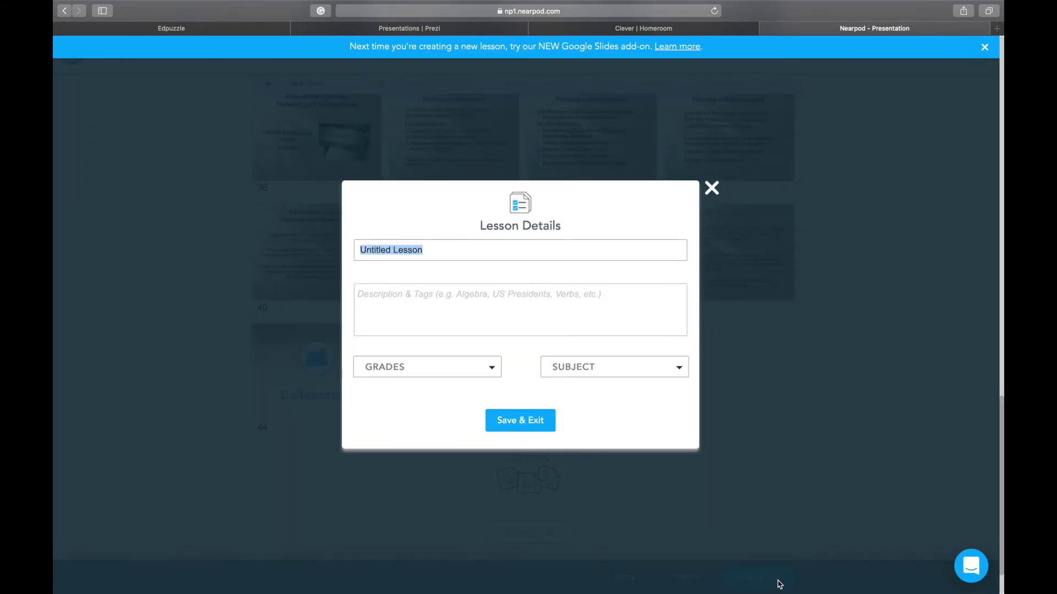
key("BackSpace")
type("Test")
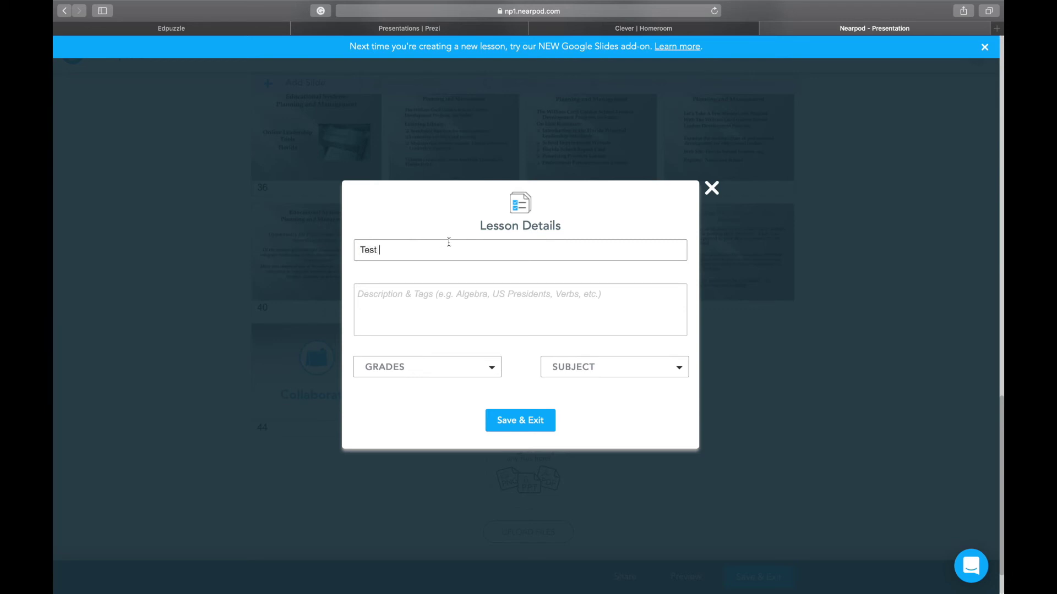
left_click(524, 429)
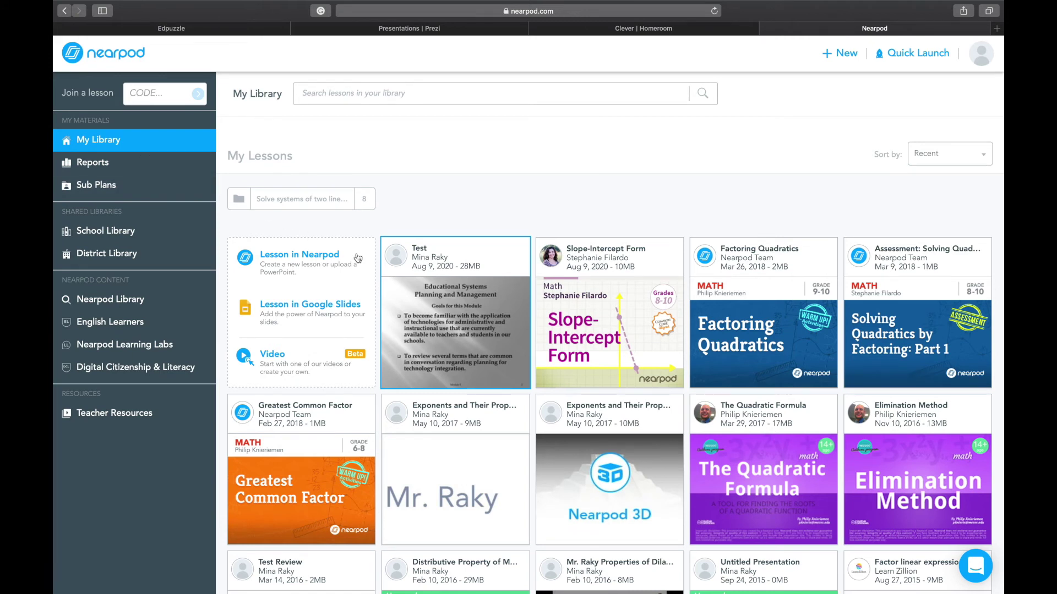
Step: Preview the Test lesson from the library, paging forward from slide 1 to slide 7
mouse_move(485, 404)
mouse_move(478, 302)
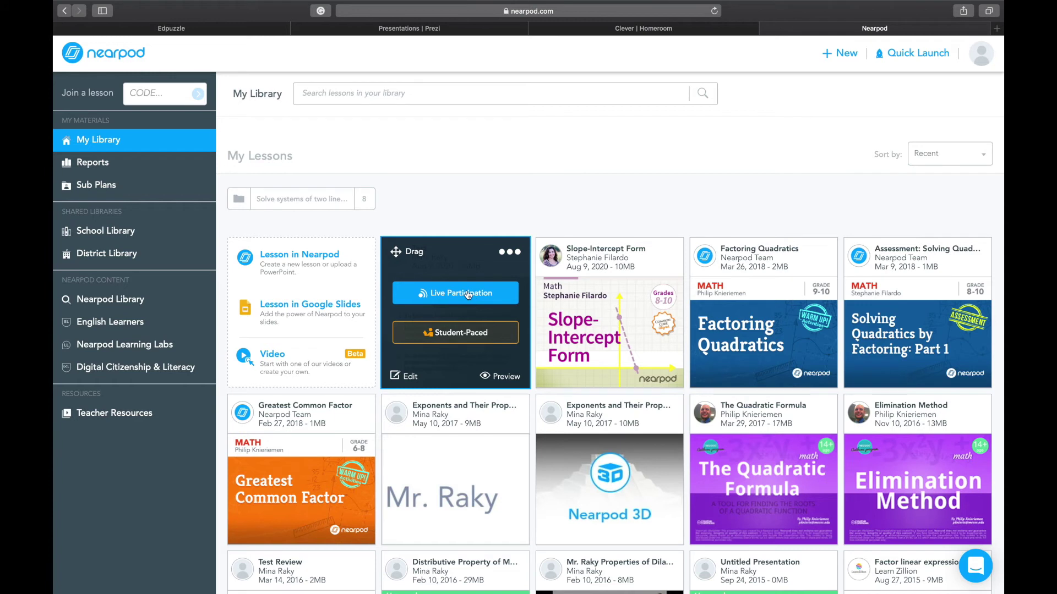
left_click(502, 378)
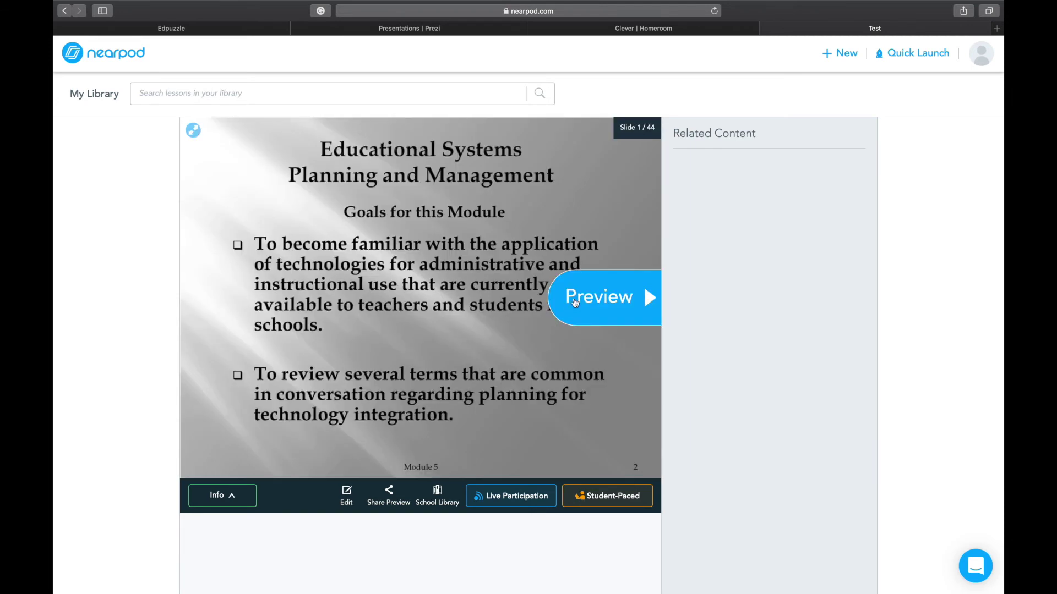
left_click(590, 299)
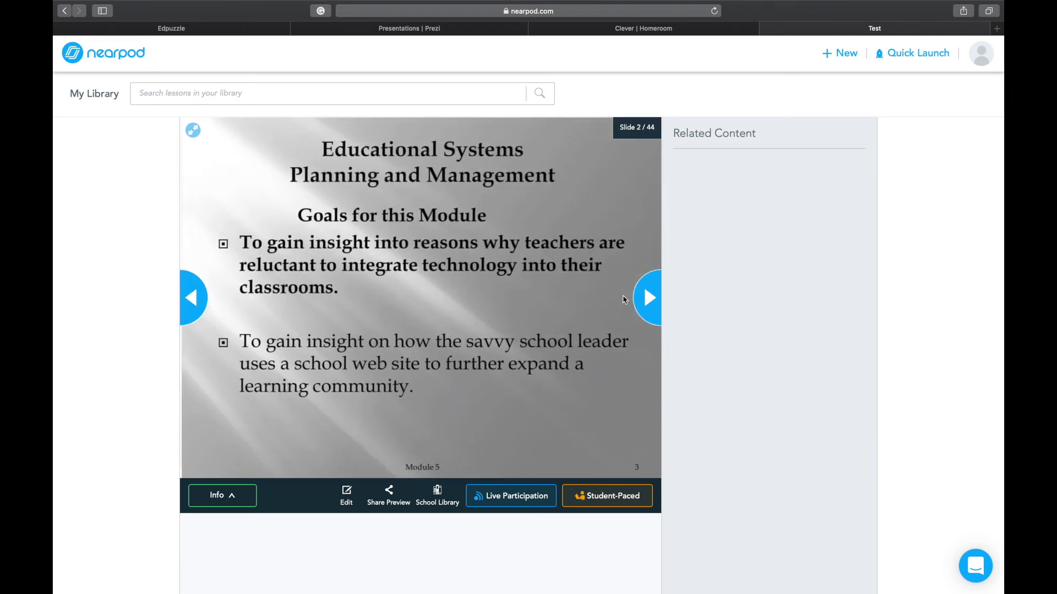
left_click(640, 300)
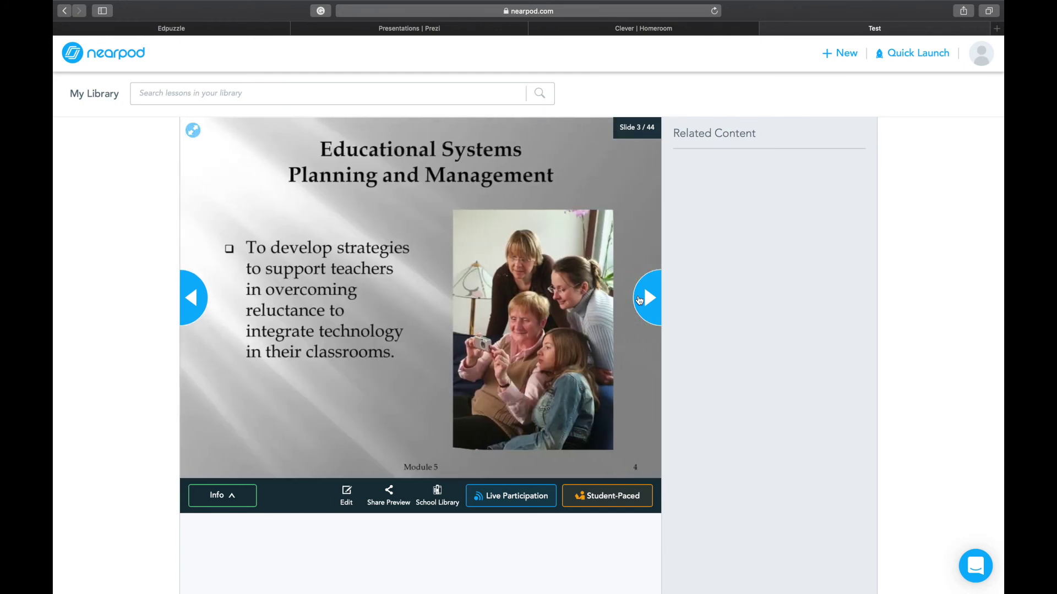
left_click(649, 299)
left_click(650, 299)
left_click(650, 299)
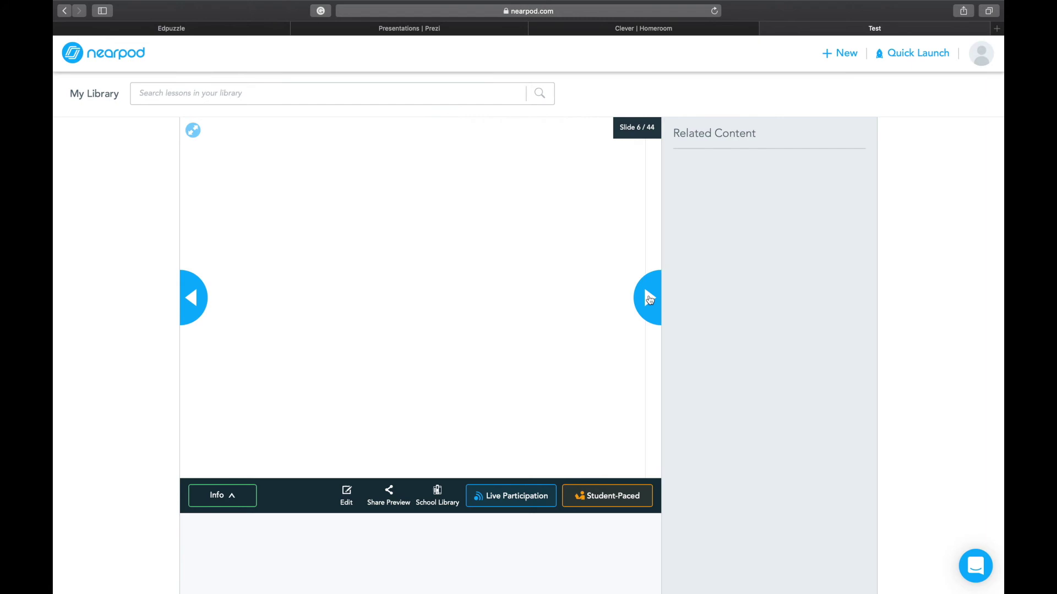
left_click(649, 298)
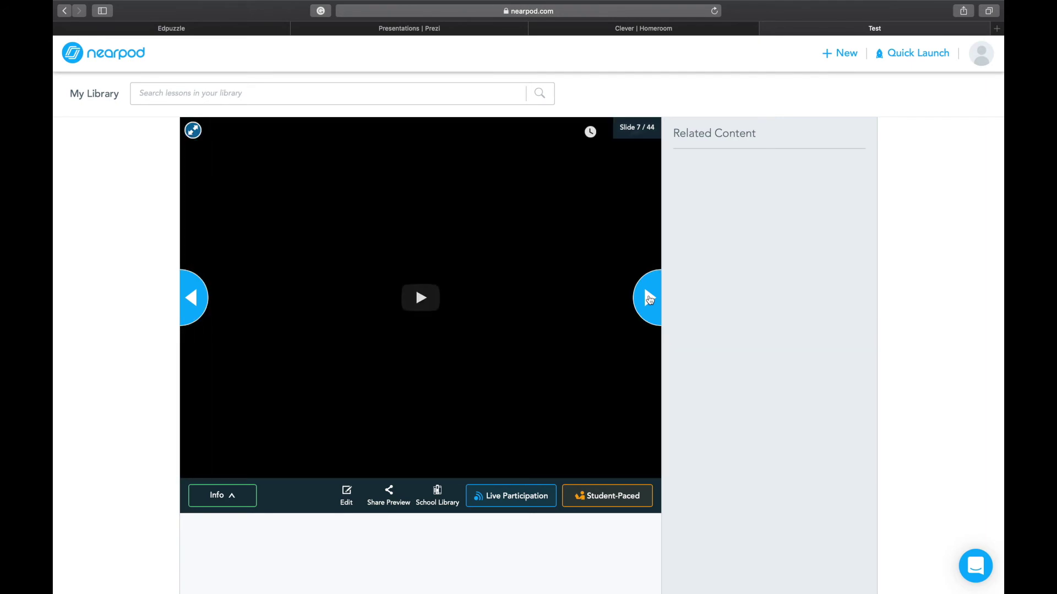
Step: Go back to the Reflection Activity slide, then forward to the skeleton 3D slide and rotate the model
left_click(194, 315)
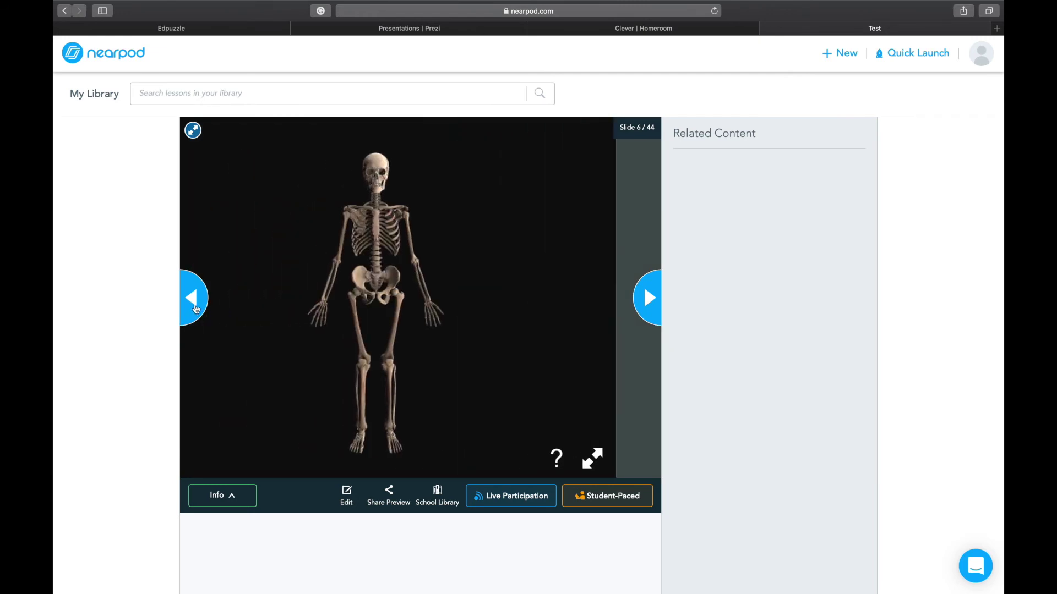
left_click(195, 309)
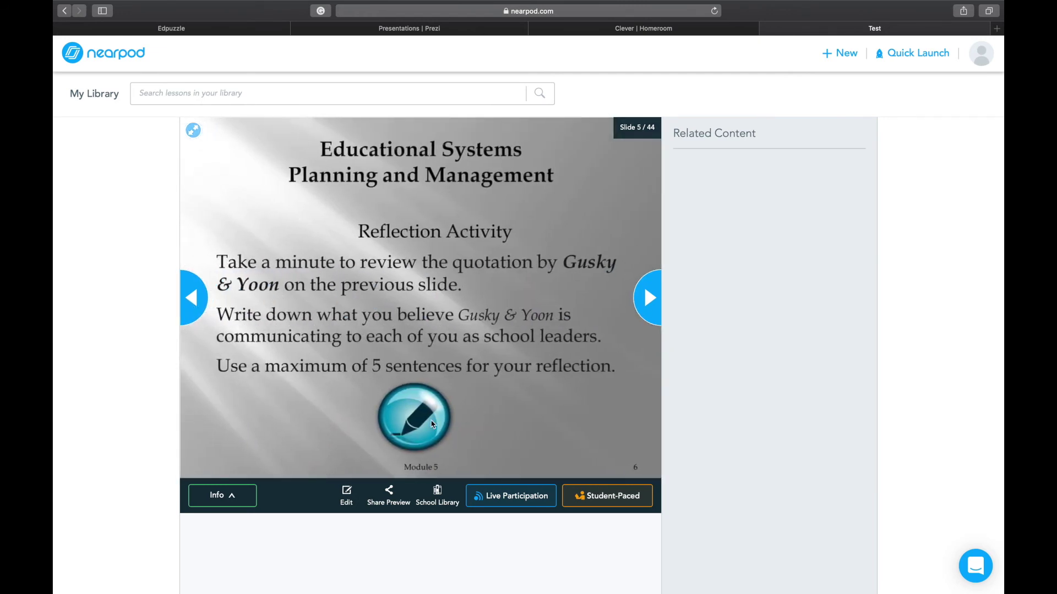
left_click(641, 309)
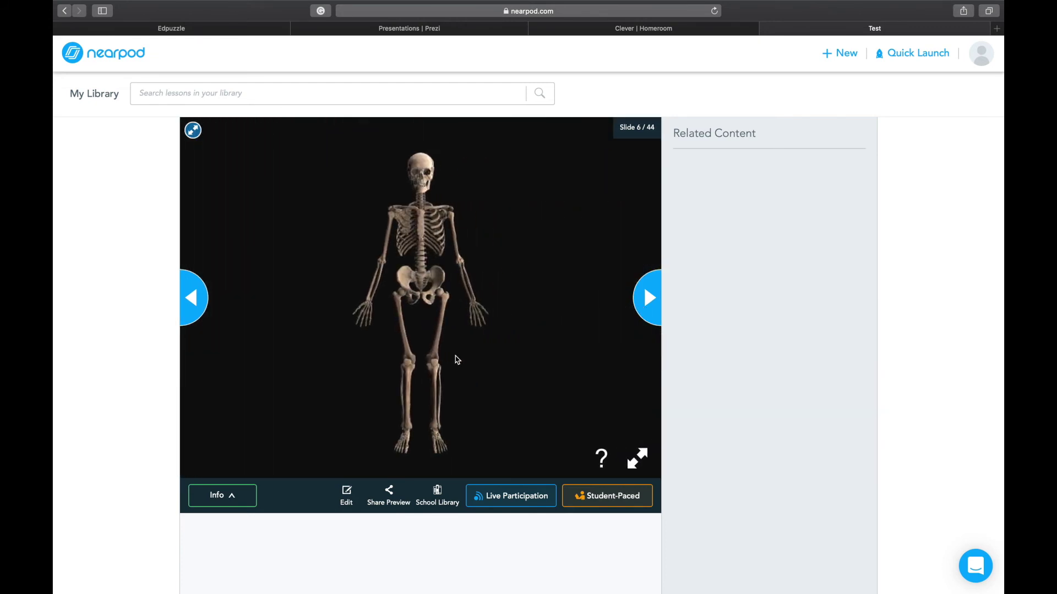
left_click_drag(420, 311, 290, 274)
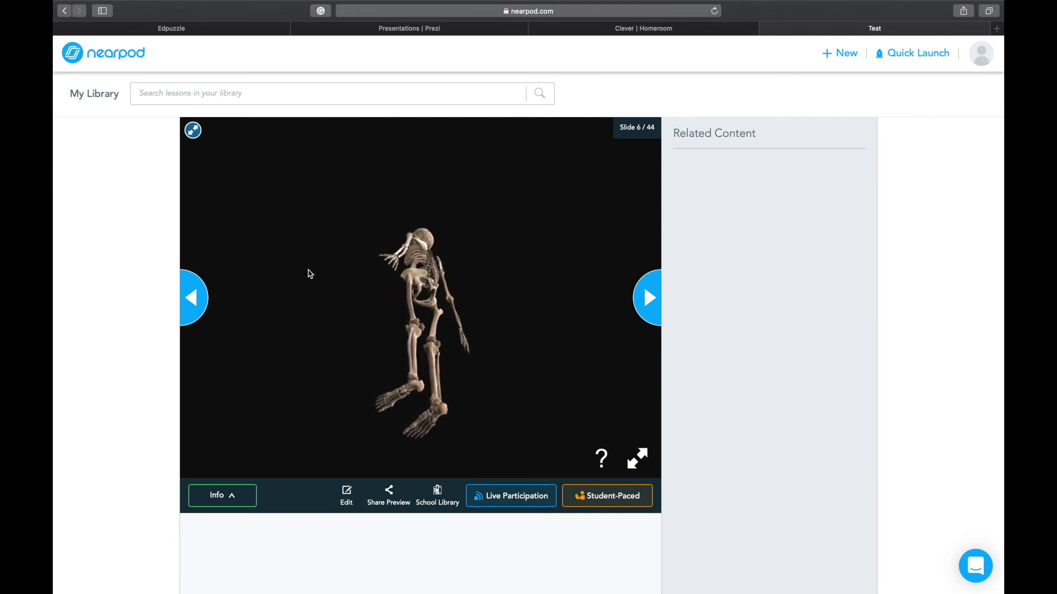
left_click_drag(390, 309, 324, 314)
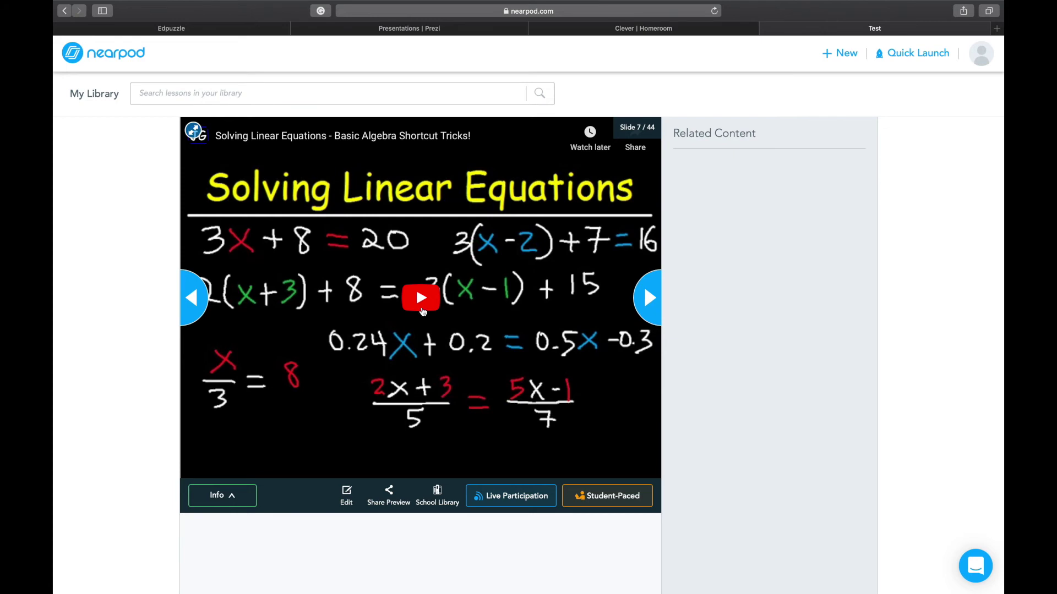
Step: Play the Solving Linear Equations video on slide 7, skip to 3:39 and pause it
left_click(428, 311)
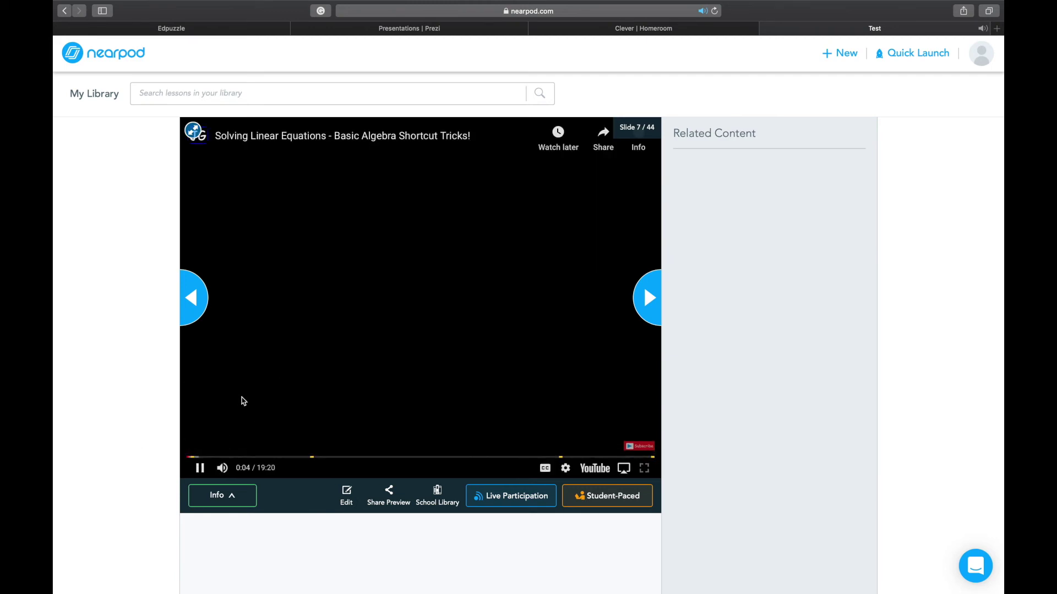
left_click(234, 456)
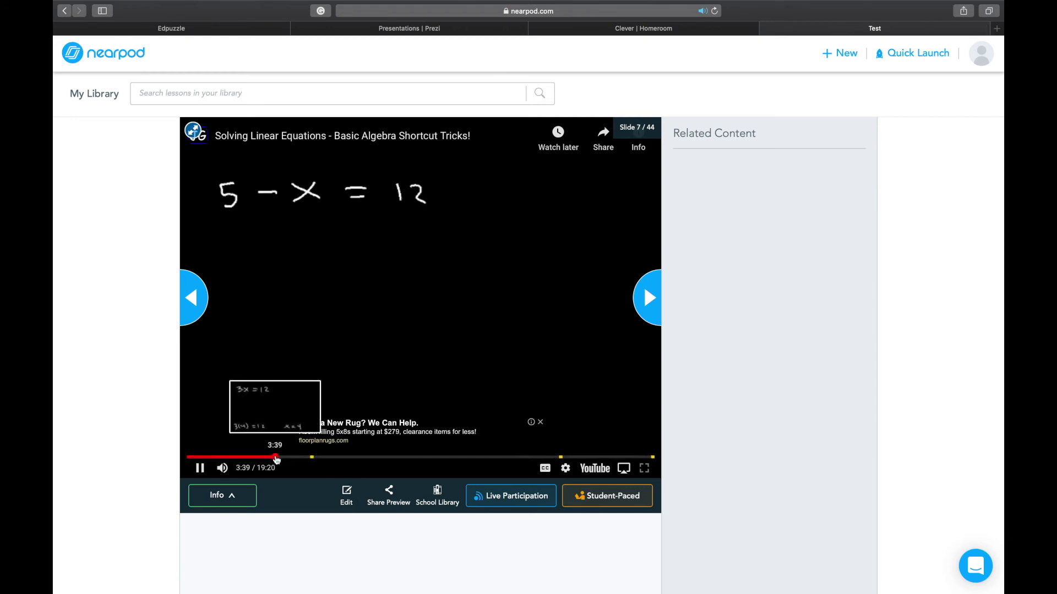
left_click(275, 456)
left_click(427, 286)
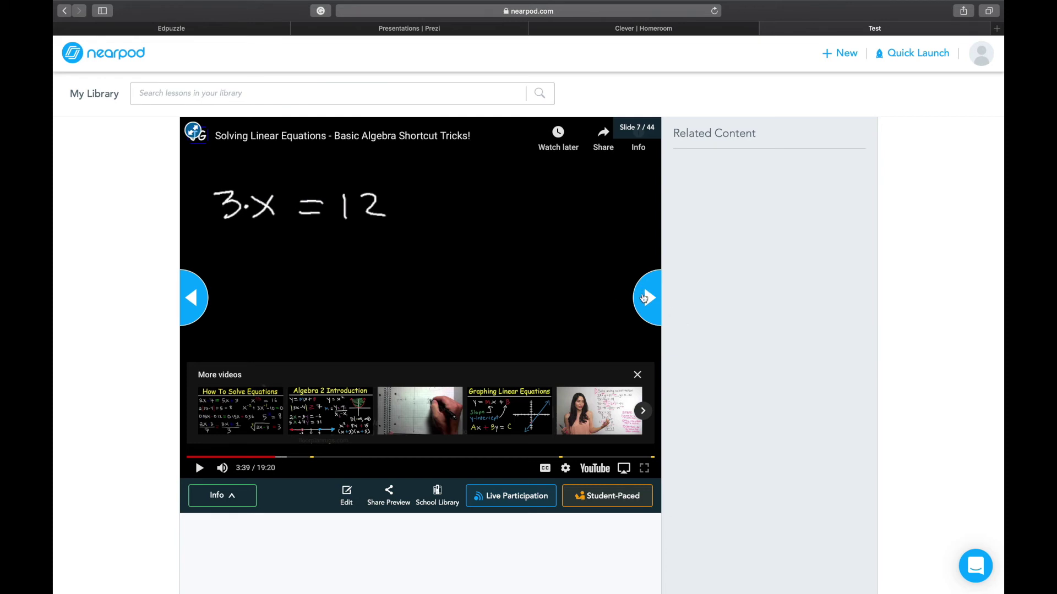
Step: Advance the lesson preview to the interactive video on slide 8, play its opening seconds and pause it
left_click(644, 298)
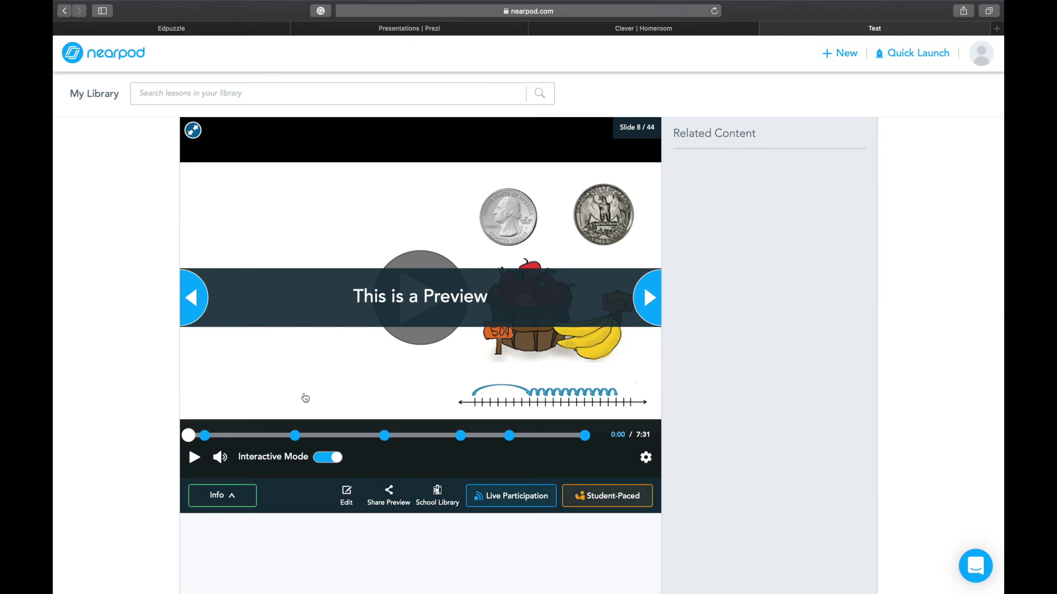
left_click(194, 458)
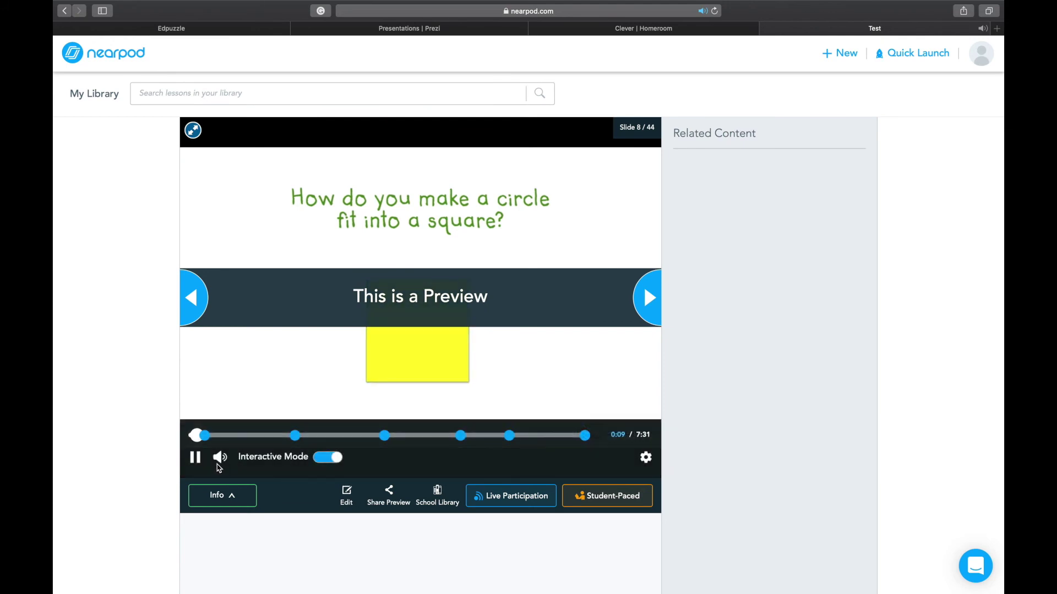
left_click(195, 457)
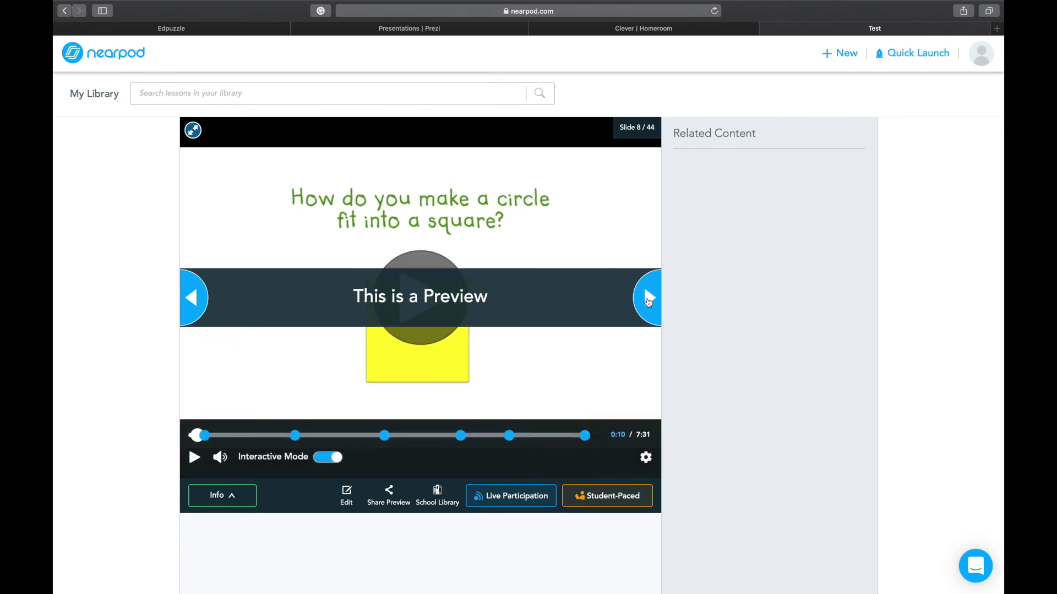
Step: Go to the Reflection Activity on slide 9 and draw a blue letter M with the pen below the text
left_click(648, 299)
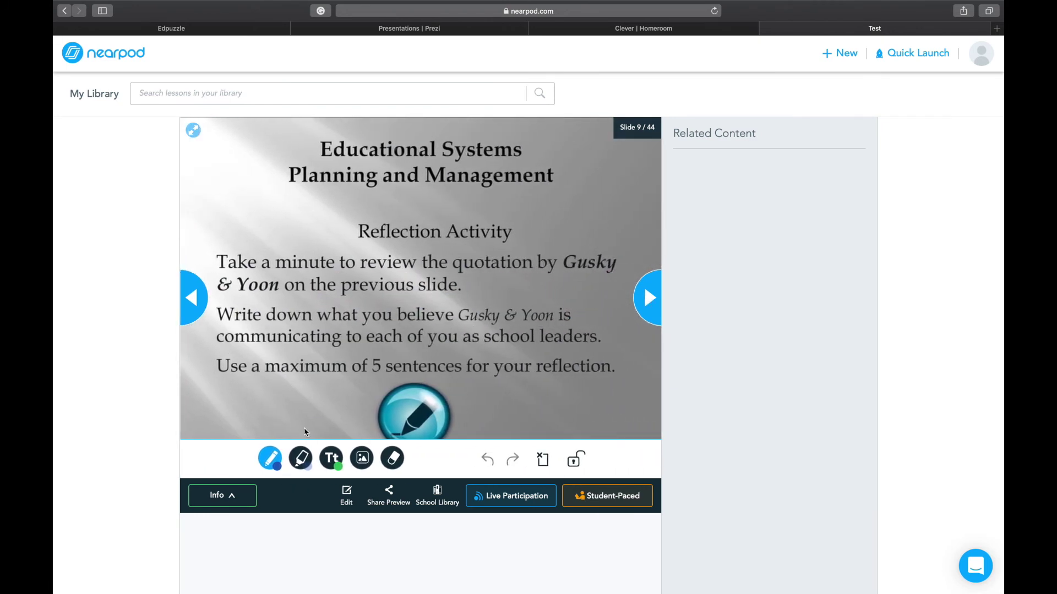
left_click(269, 459)
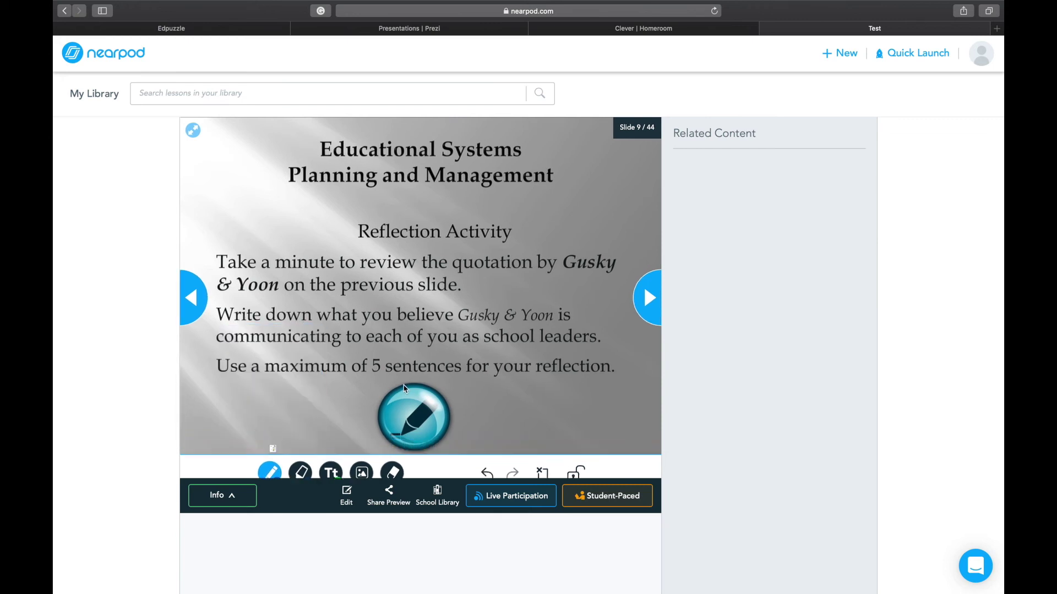
mouse_move(270, 430)
left_mouse_down()
mouse_move(274, 374)
mouse_move(303, 369)
mouse_move(310, 410)
left_mouse_up()
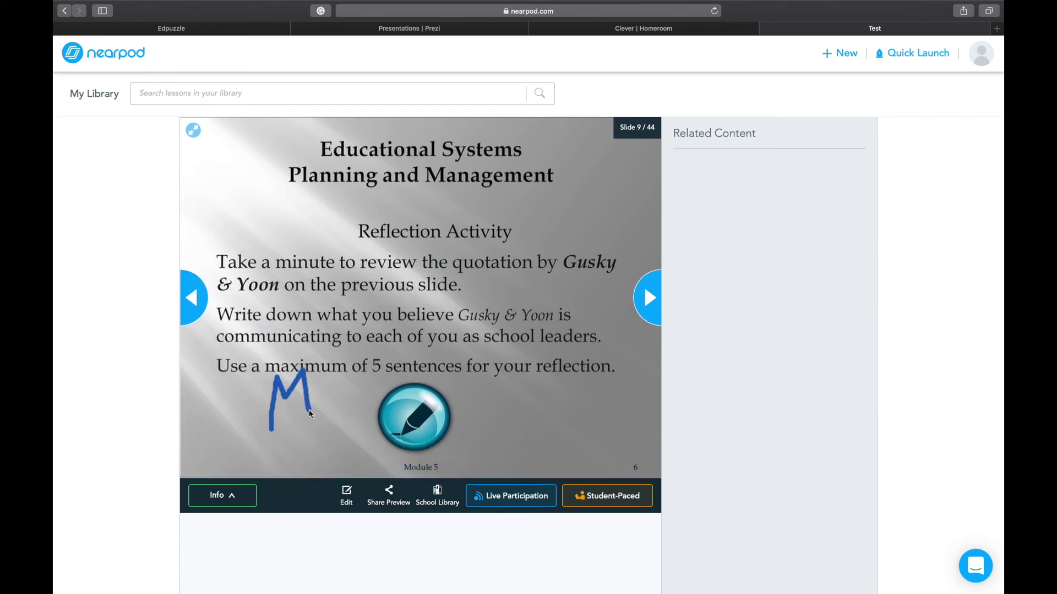
mouse_move(336, 466)
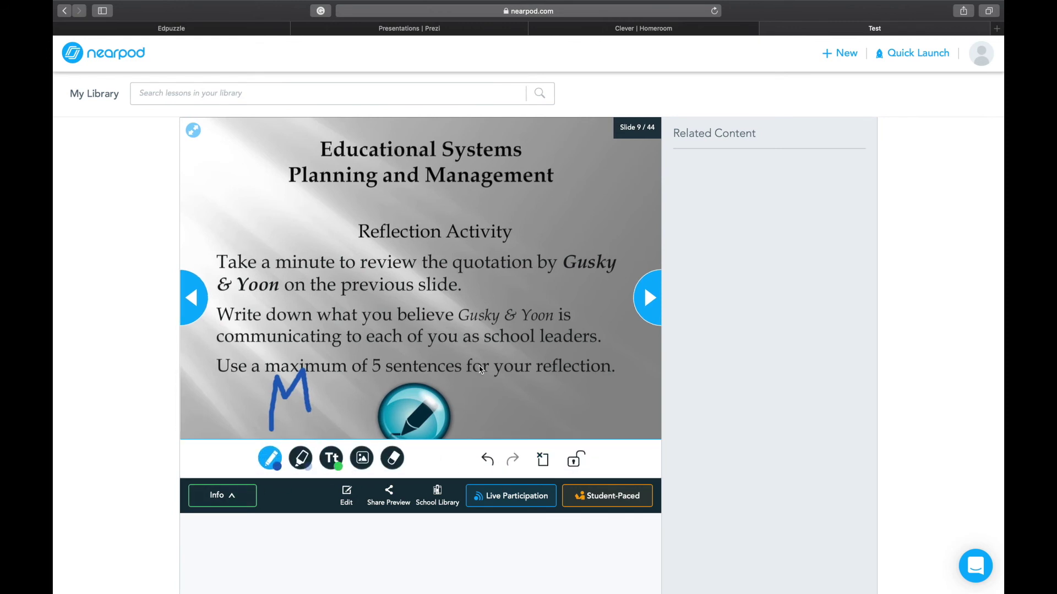
Step: Advance to the pyramid field trip on slide 10 and look around the panorama in several directions
left_click(657, 295)
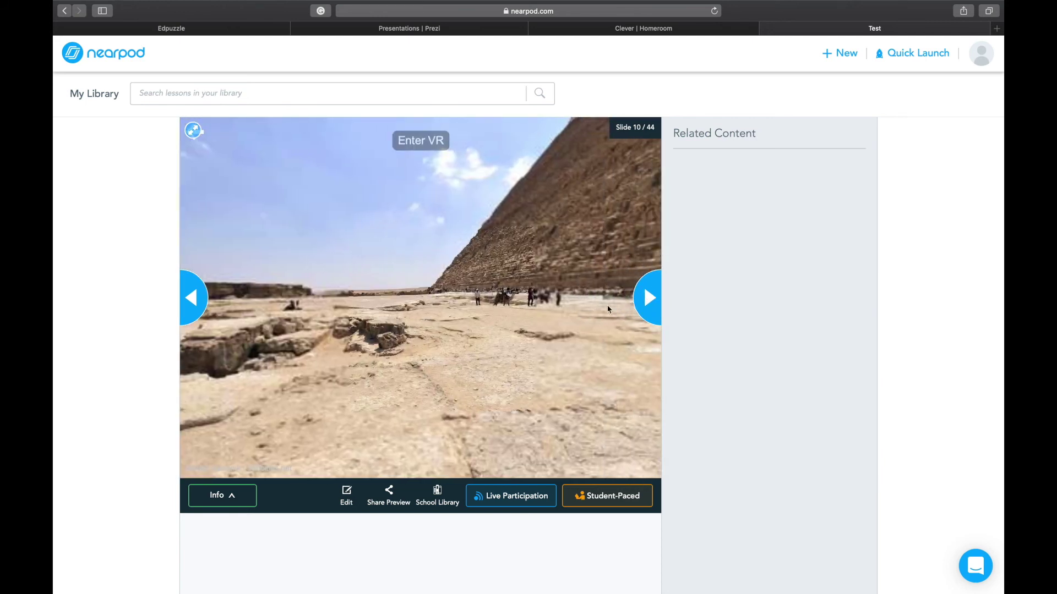
left_click_drag(477, 343, 240, 325)
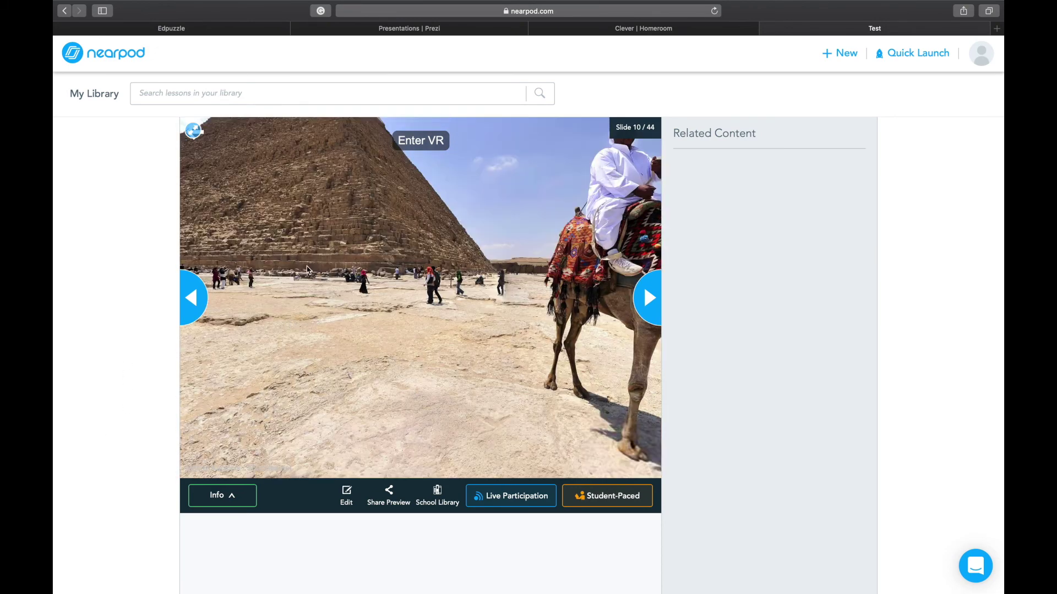
left_click_drag(329, 271, 443, 220)
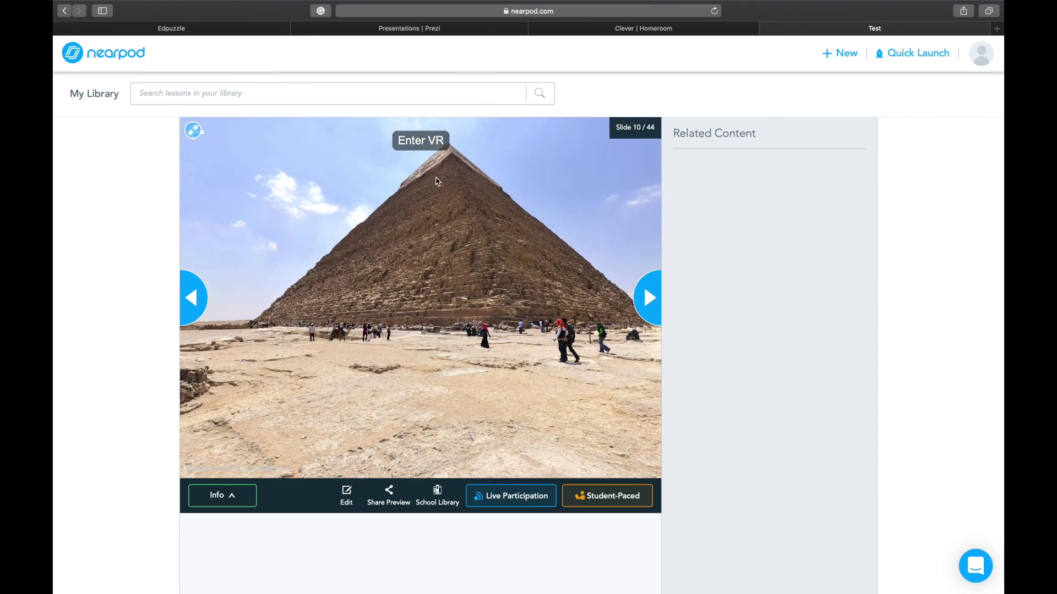
left_click_drag(398, 267, 867, 450)
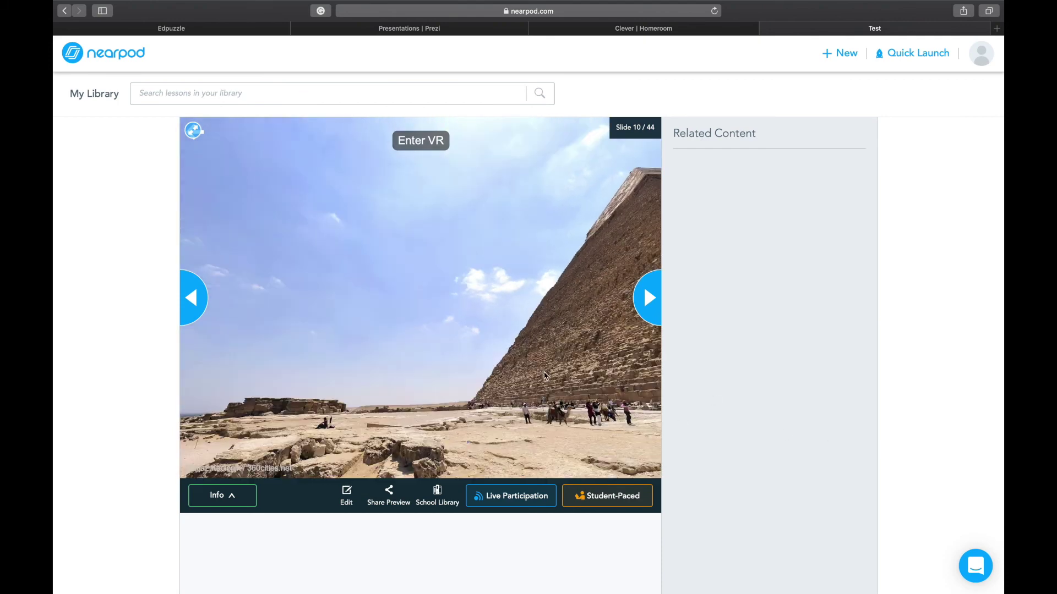
left_click_drag(481, 370, 693, 202)
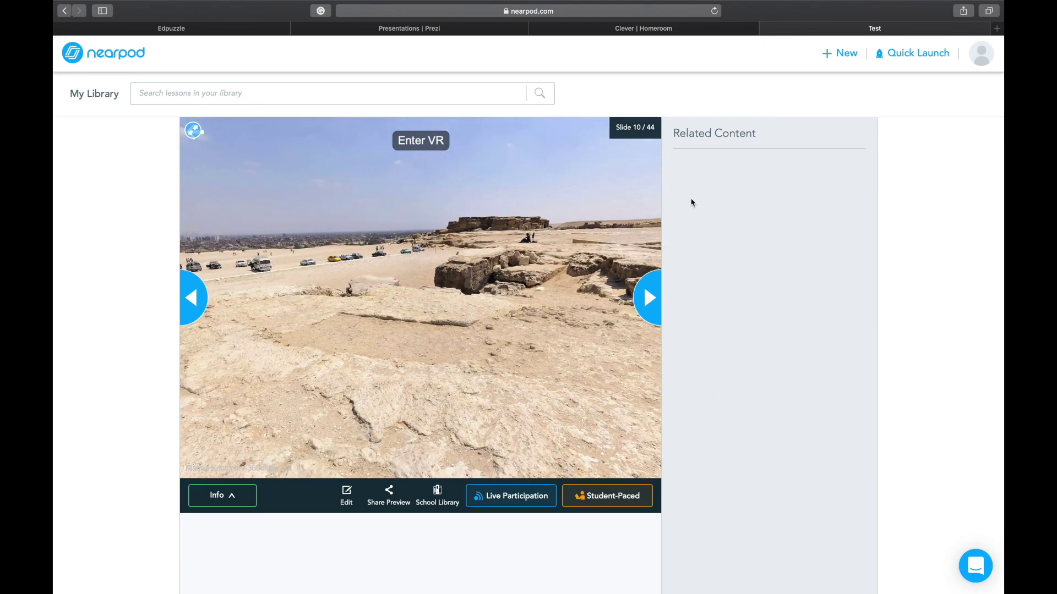
left_click_drag(807, 190, 640, 286)
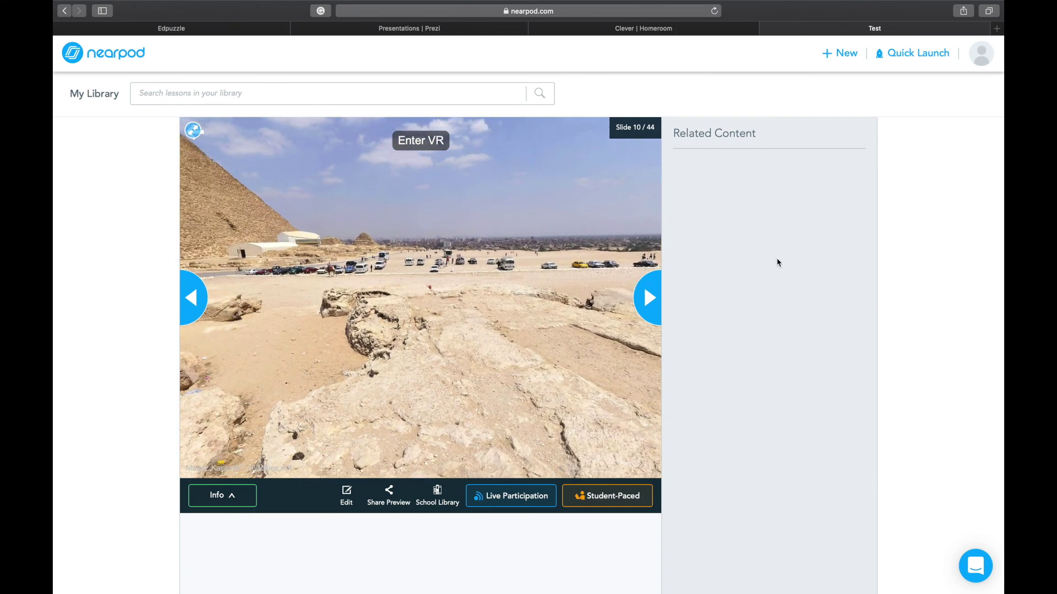
left_click_drag(352, 308, 439, 358)
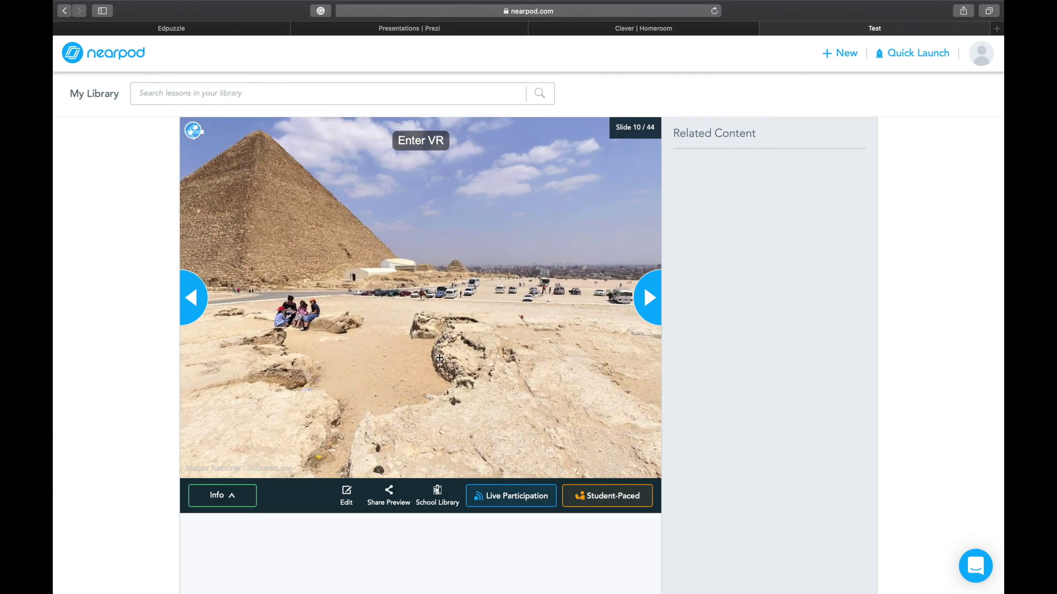
Step: View the pyramid field trip in VR mode, look around the scene, and exit VR
left_click(432, 141)
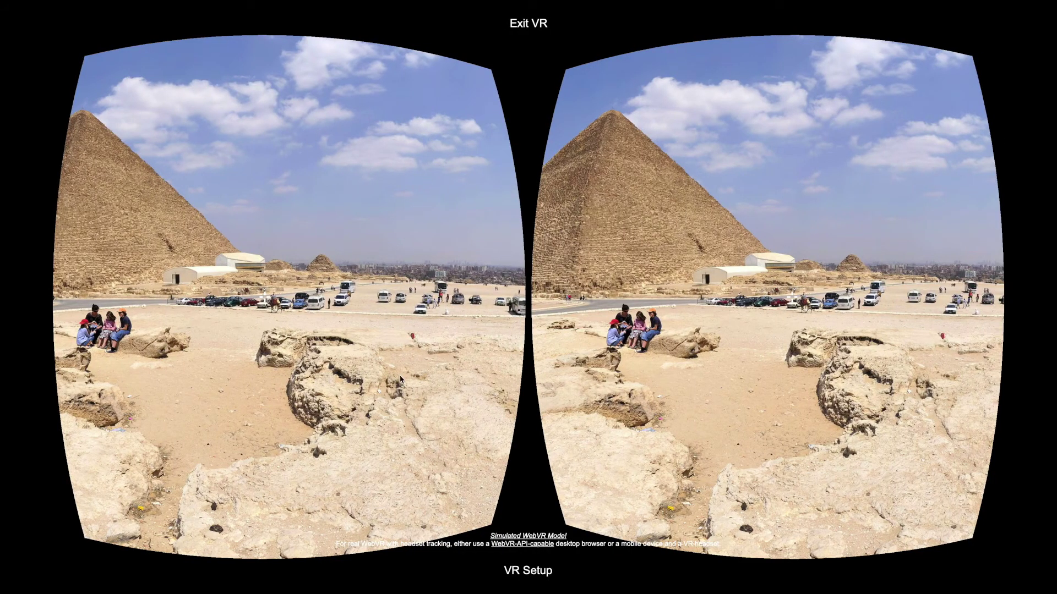
left_click(644, 357)
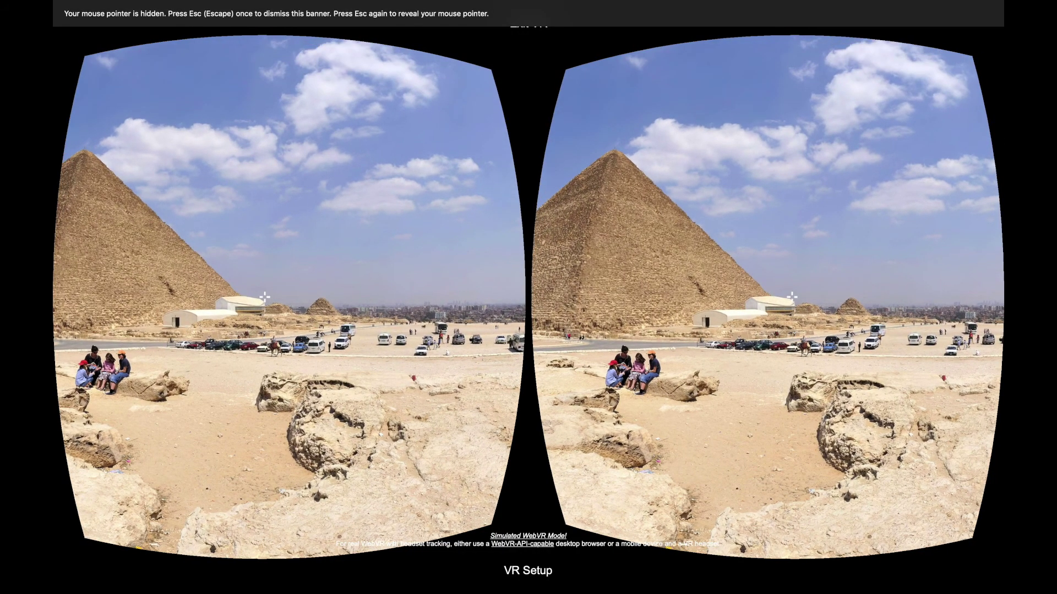
key("Escape")
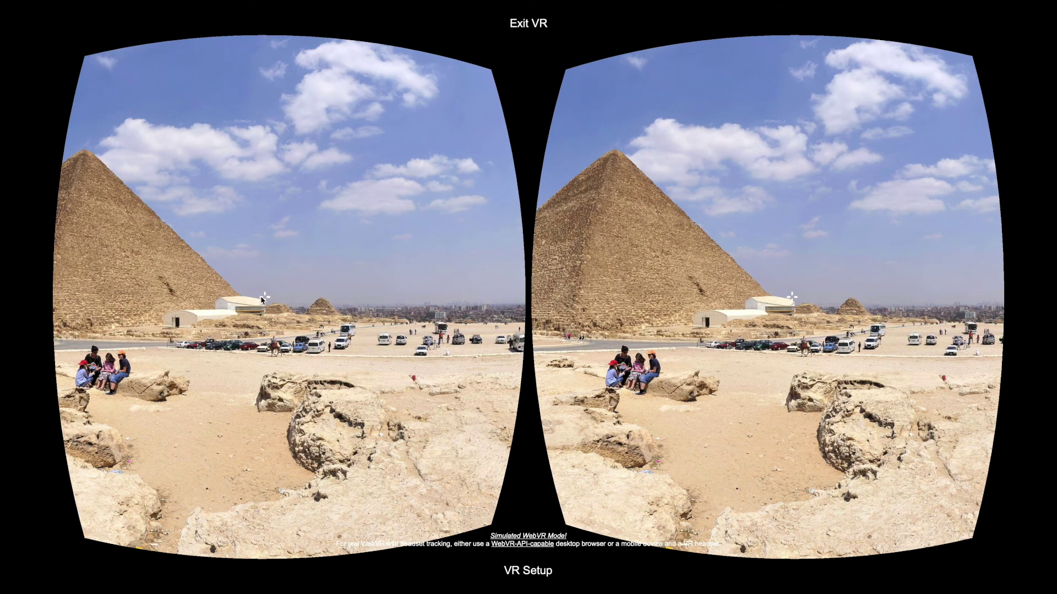
left_click(262, 300)
key("Escape")
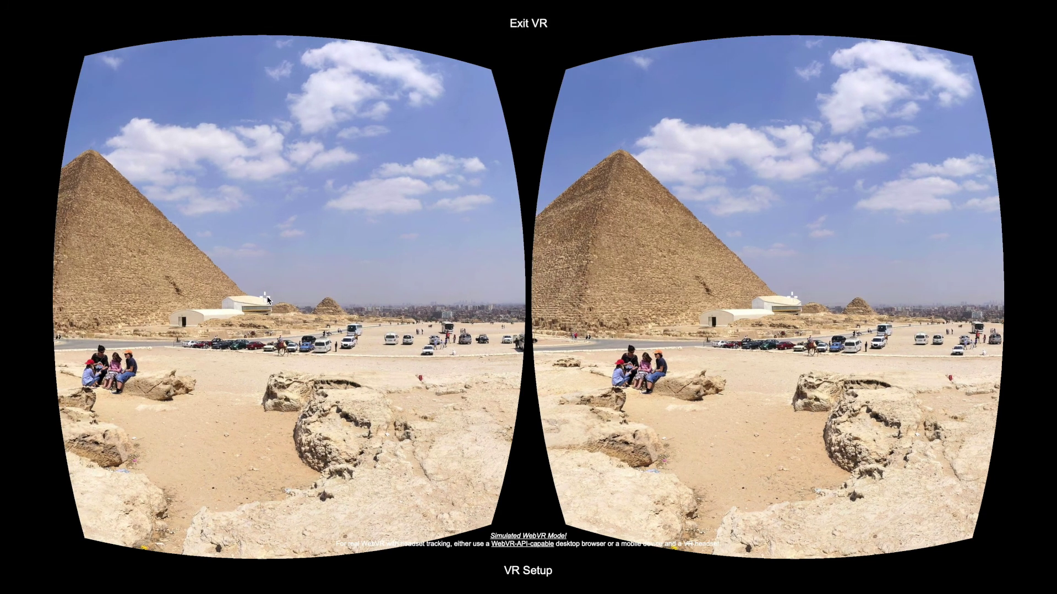
left_click(184, 328)
key("Escape")
key("Escape")
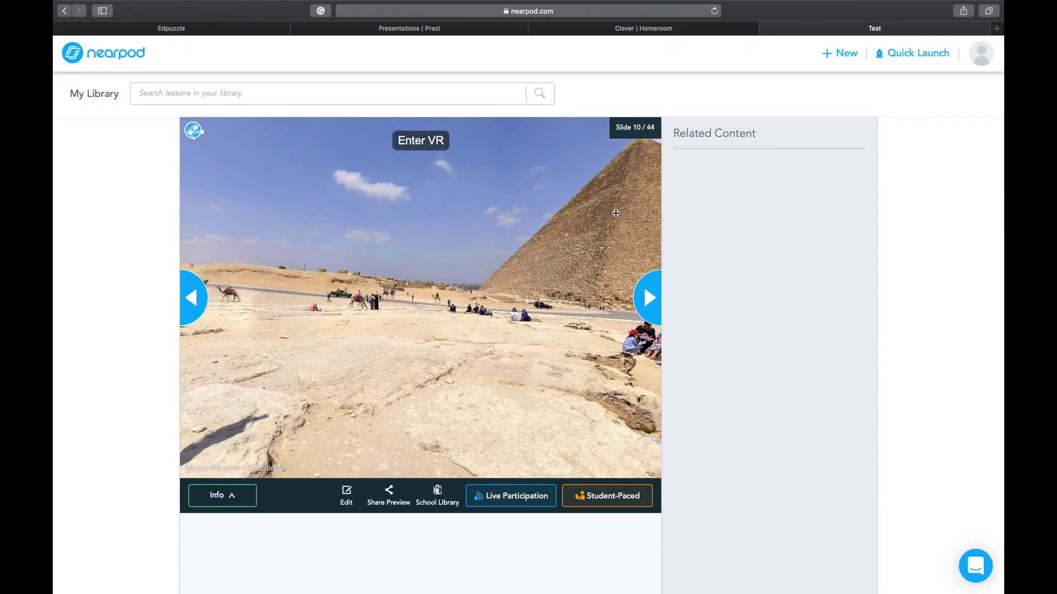
Step: Look around the pyramid panorama once more, then page forward through the pie chart slide to slide 12
left_click_drag(615, 213, 794, 191)
left_click(647, 301)
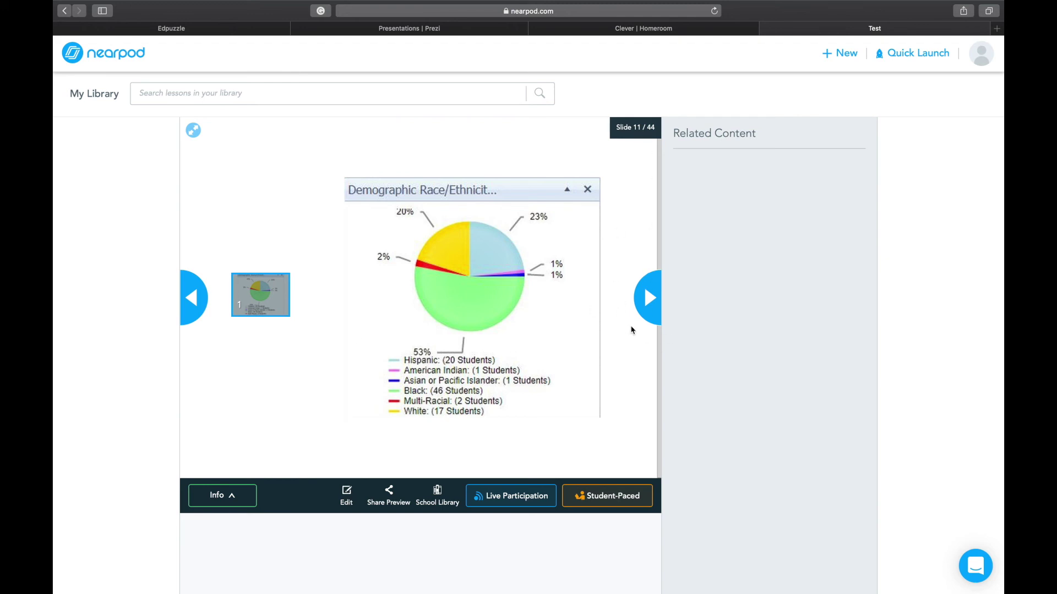
left_click(648, 313)
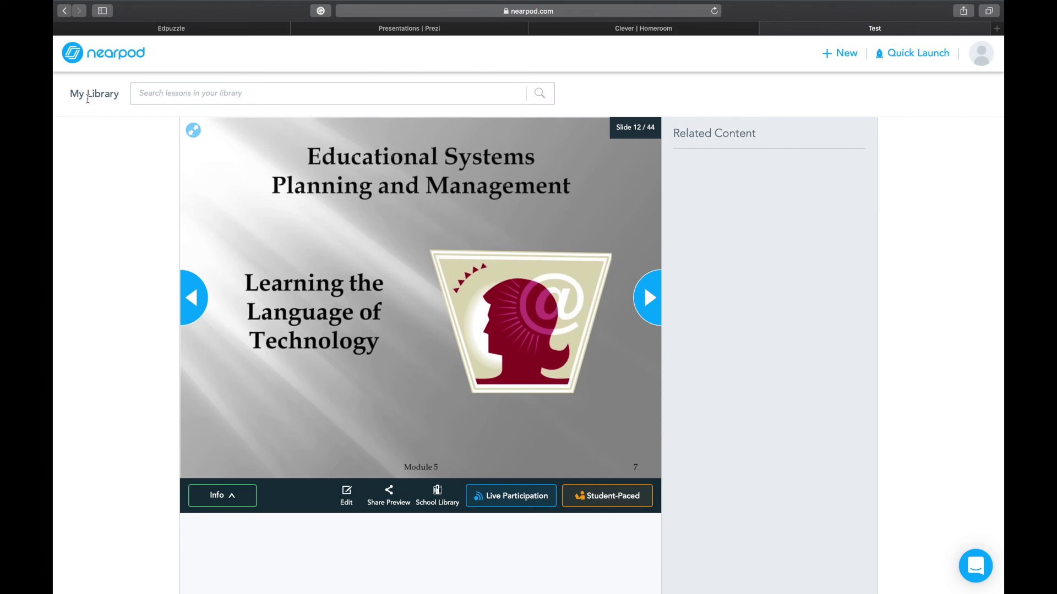
Step: Return to the lesson library and view the 2018-2-27 10:07 am session report for Exponents and Their Properties - Part 2
left_click(99, 58)
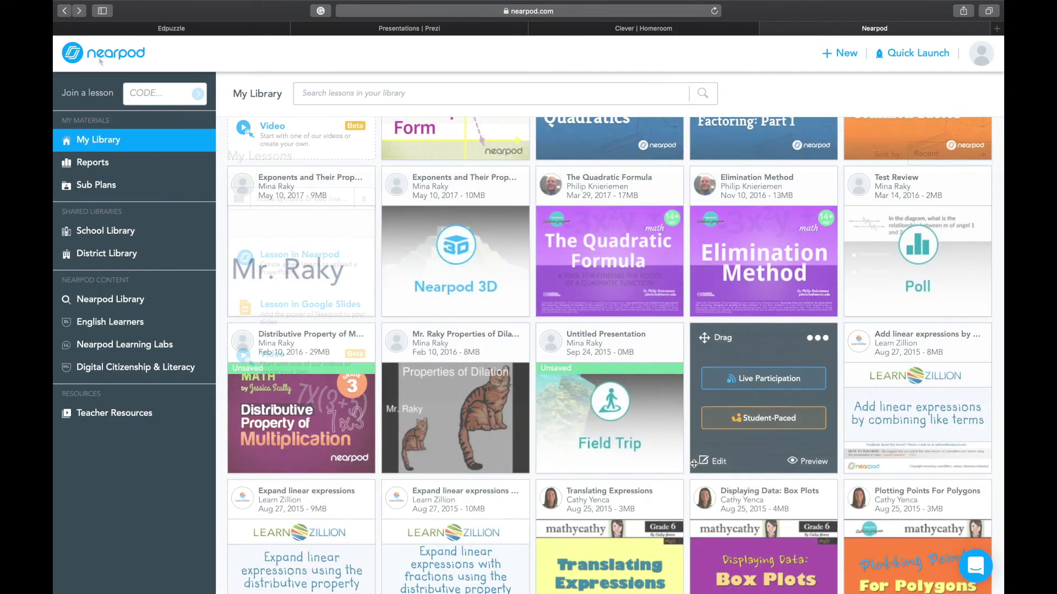
mouse_move(395, 282)
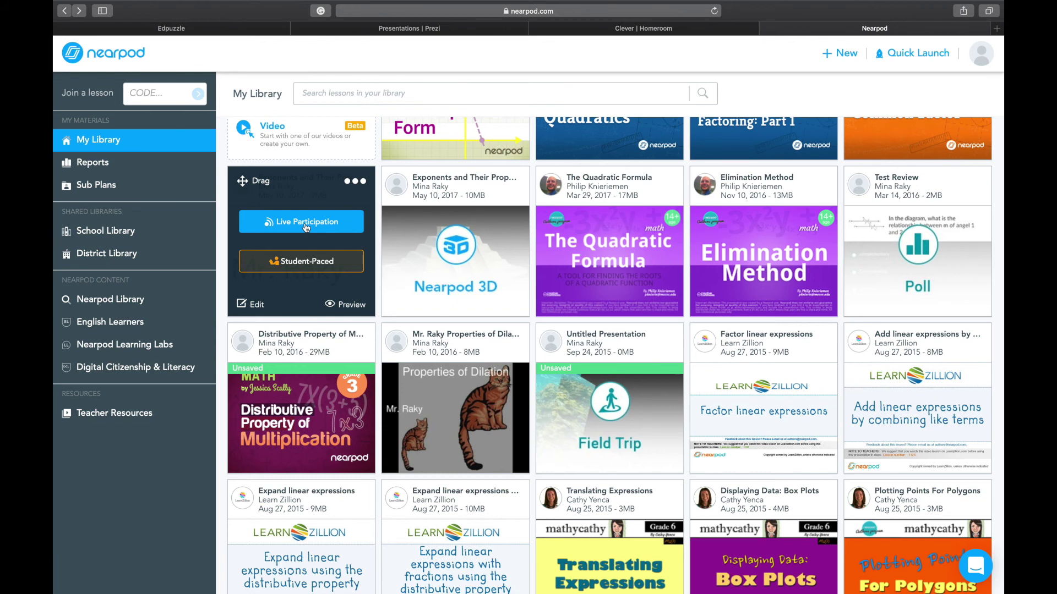
left_click(355, 181)
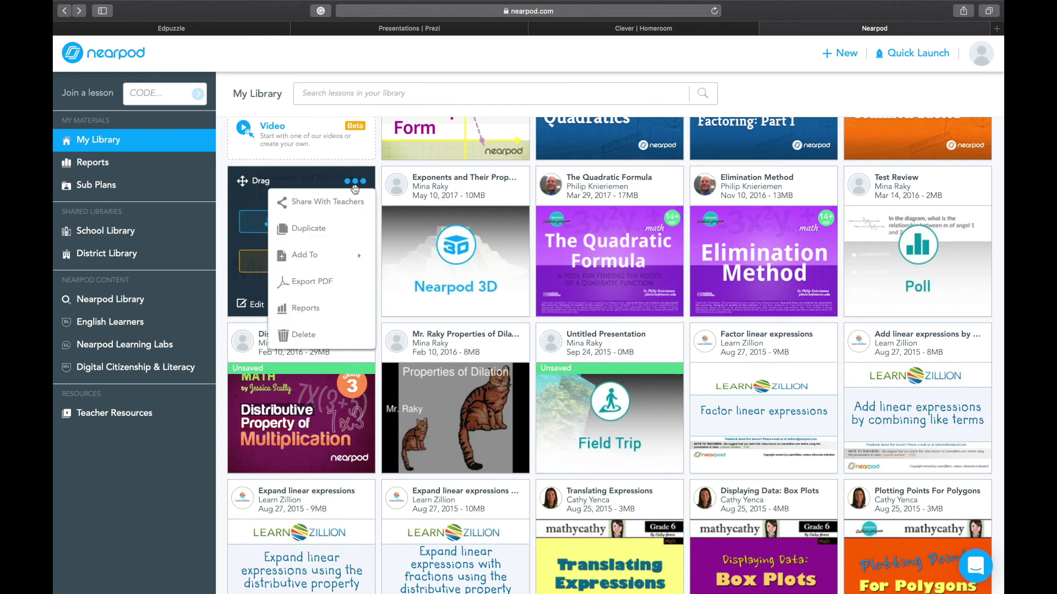
left_click(325, 308)
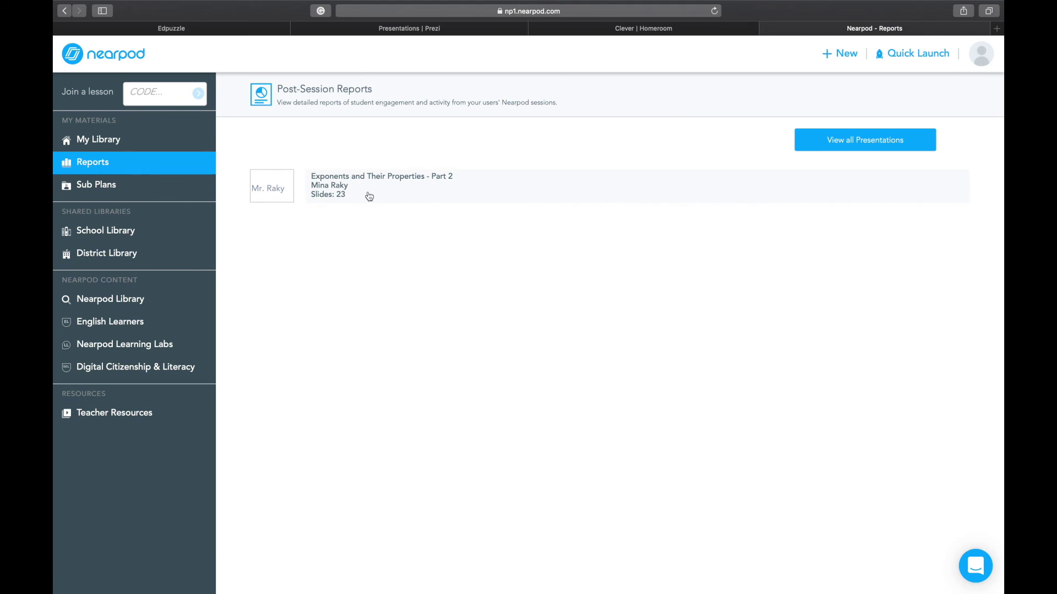
left_click(368, 196)
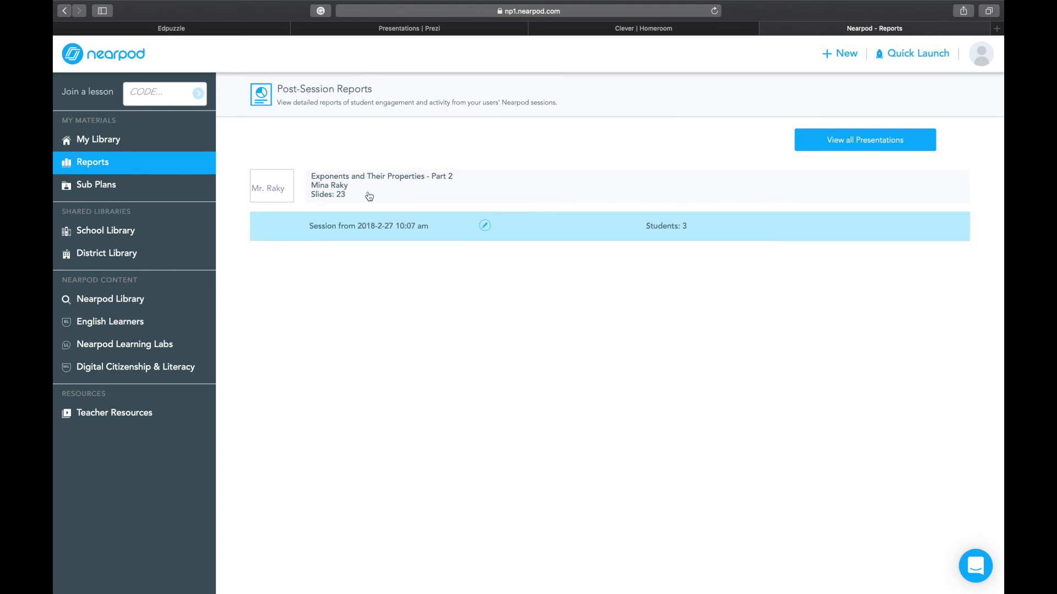
left_click(381, 234)
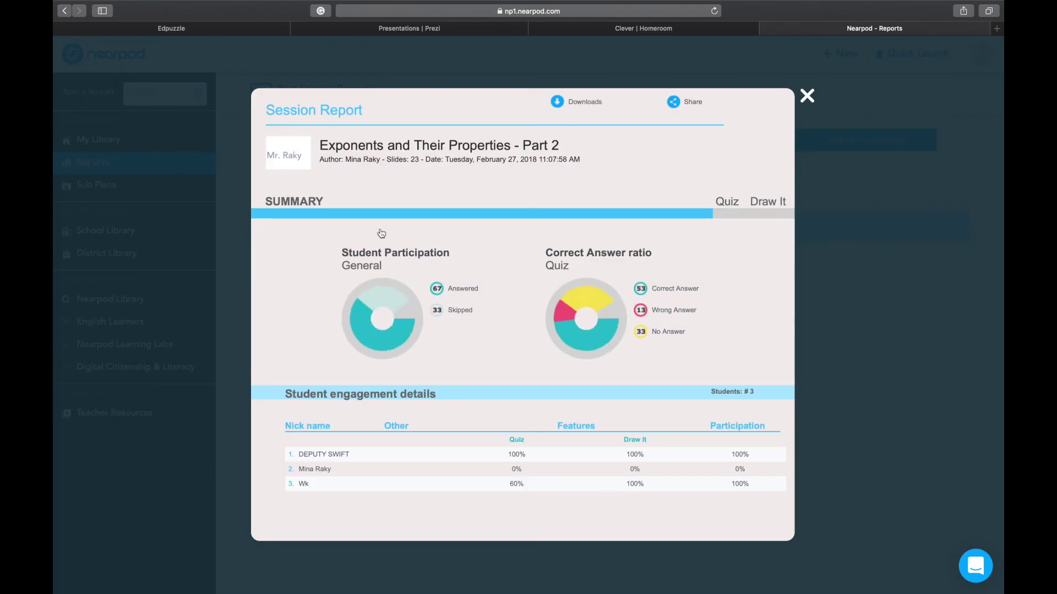